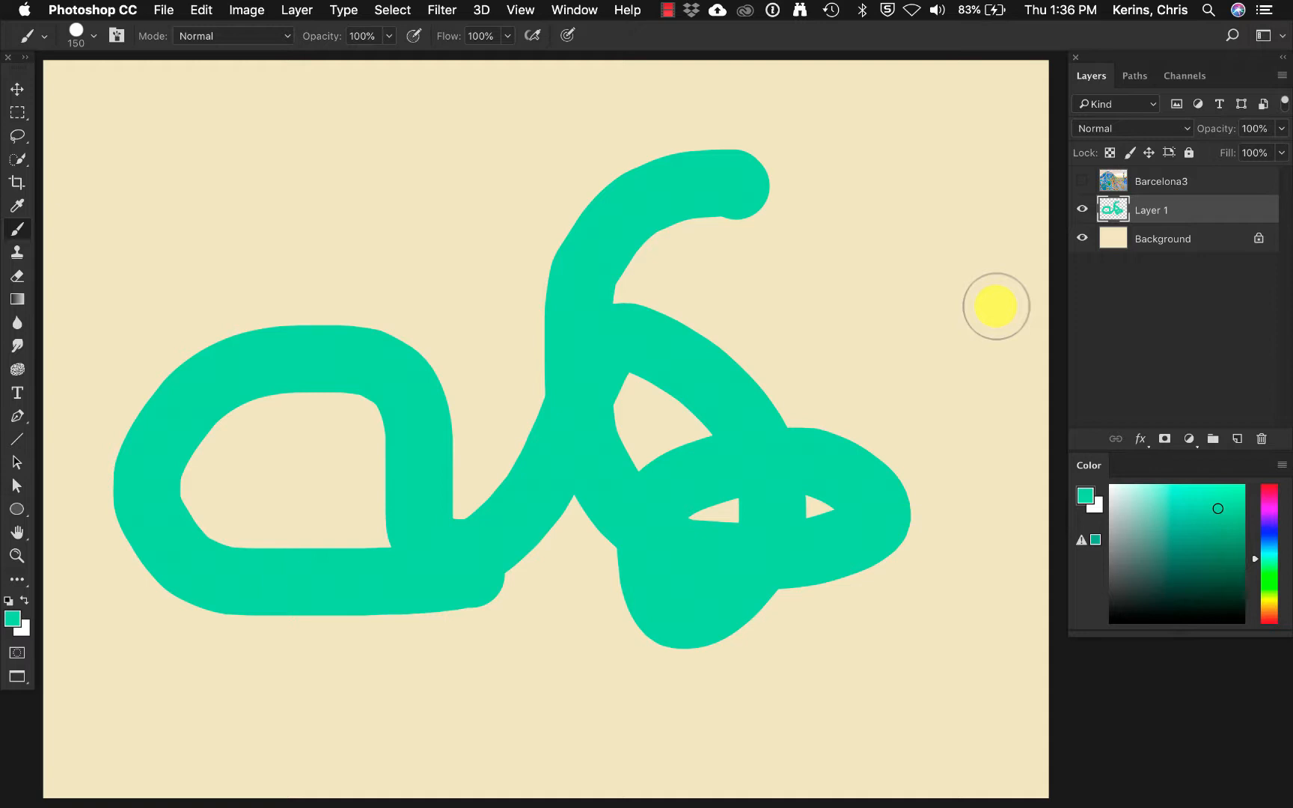
# Undo the green brush stroke on Layer 1 and draw a freehand, multi-lobed lasso selection across the middle of the canvas.
pyautogui.press('super+z')
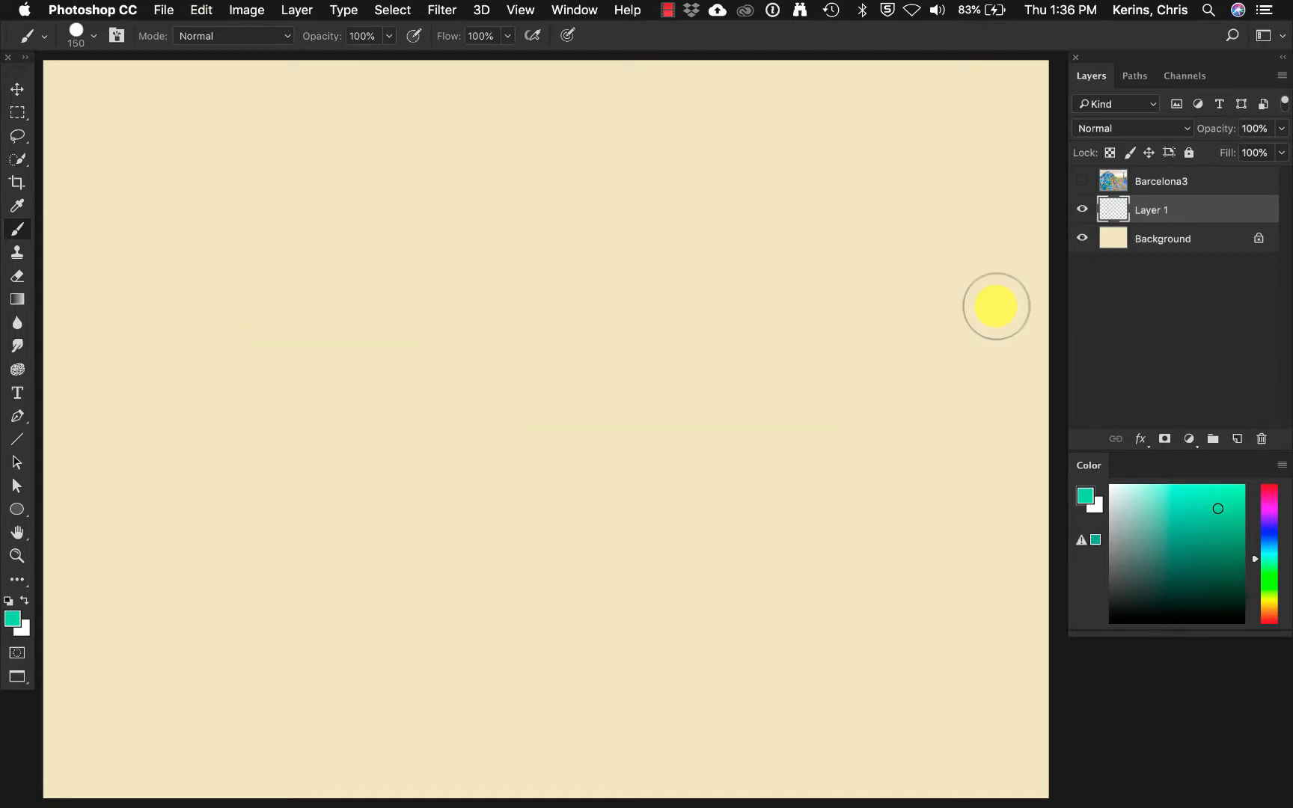
pyautogui.click(19, 139)
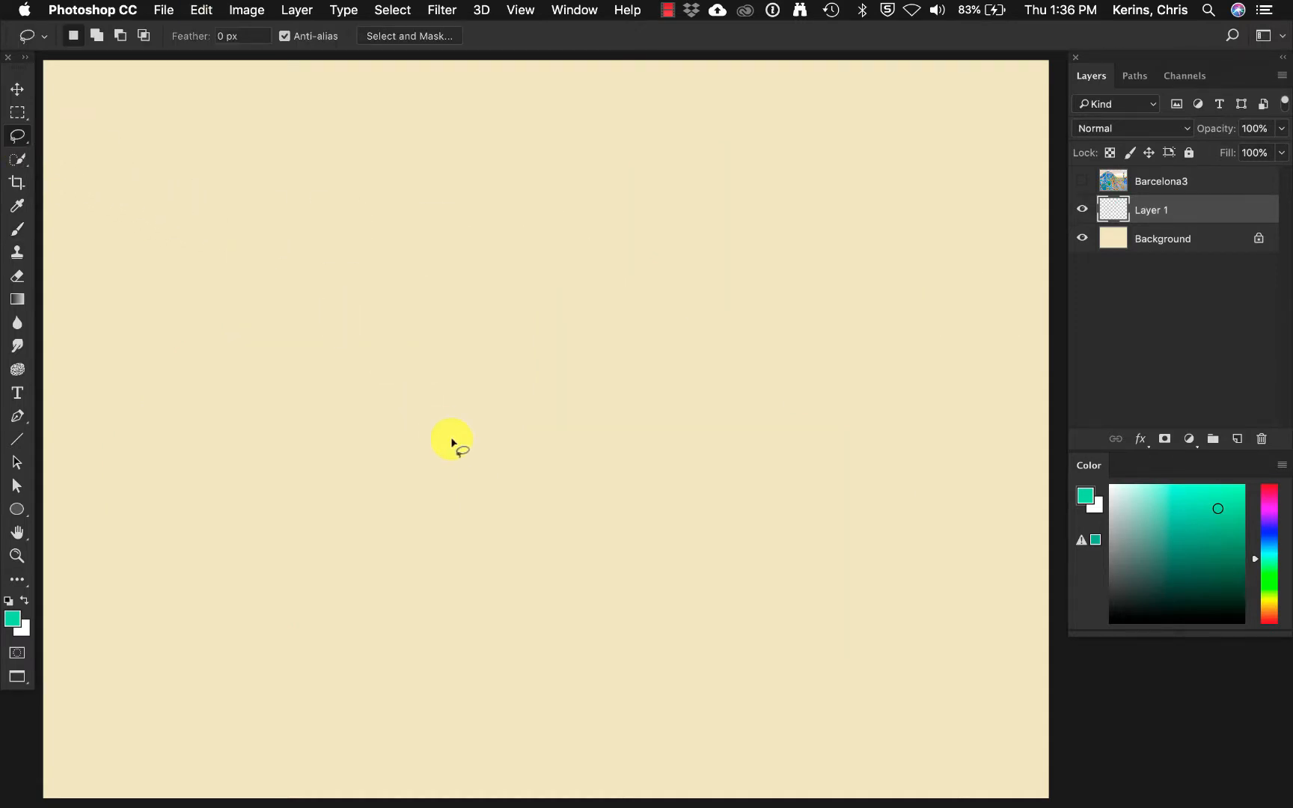
pyautogui.moveTo(466, 508)
pyautogui.mouseDown()
pyautogui.moveTo(298, 547)
pyautogui.moveTo(375, 354)
pyautogui.moveTo(357, 213)
pyautogui.moveTo(728, 235)
pyautogui.moveTo(691, 368)
pyautogui.moveTo(807, 400)
pyautogui.moveTo(791, 567)
pyautogui.moveTo(701, 511)
pyautogui.moveTo(574, 687)
pyautogui.moveTo(535, 515)
pyautogui.moveTo(473, 492)
pyautogui.mouseUp()
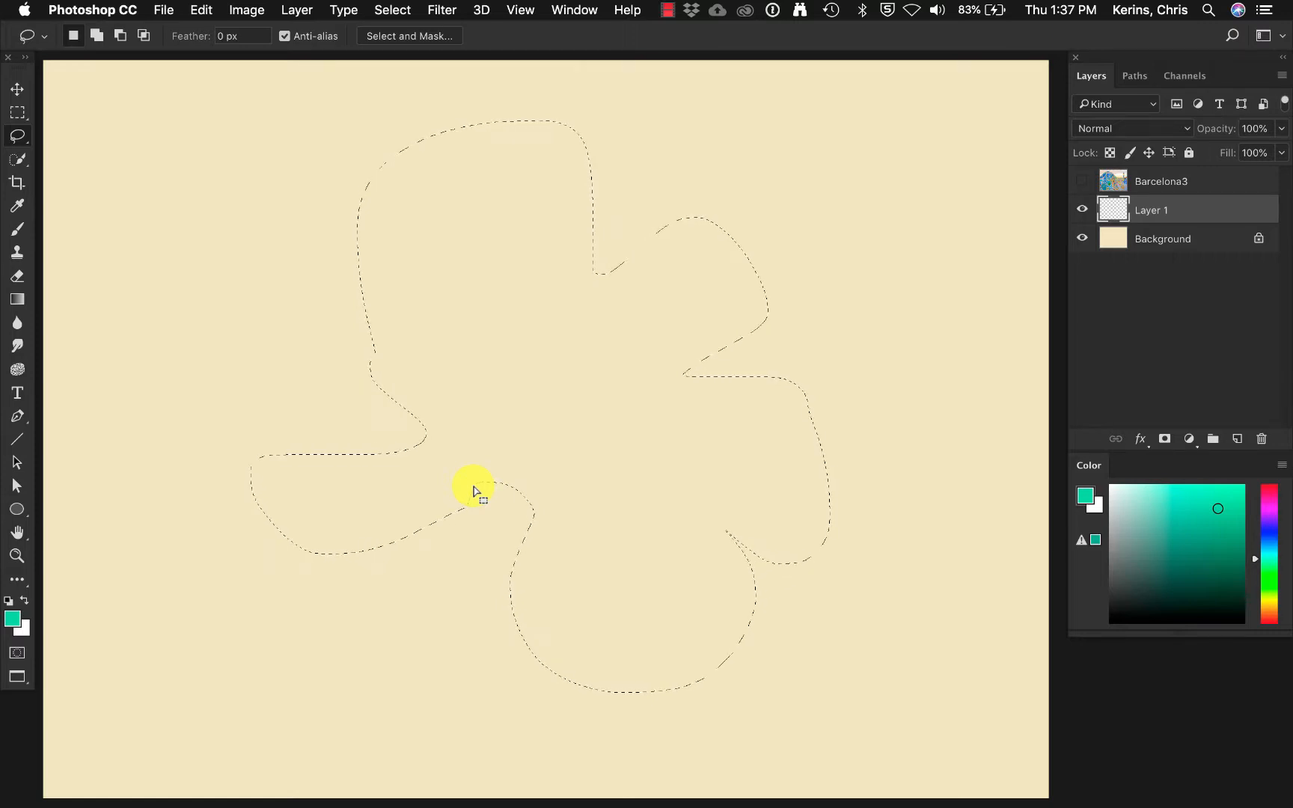
# Paint loose green strokes across the lasso selection with the 150-pixel brush, and cut the painted area from Layer 1.
pyautogui.press('b')
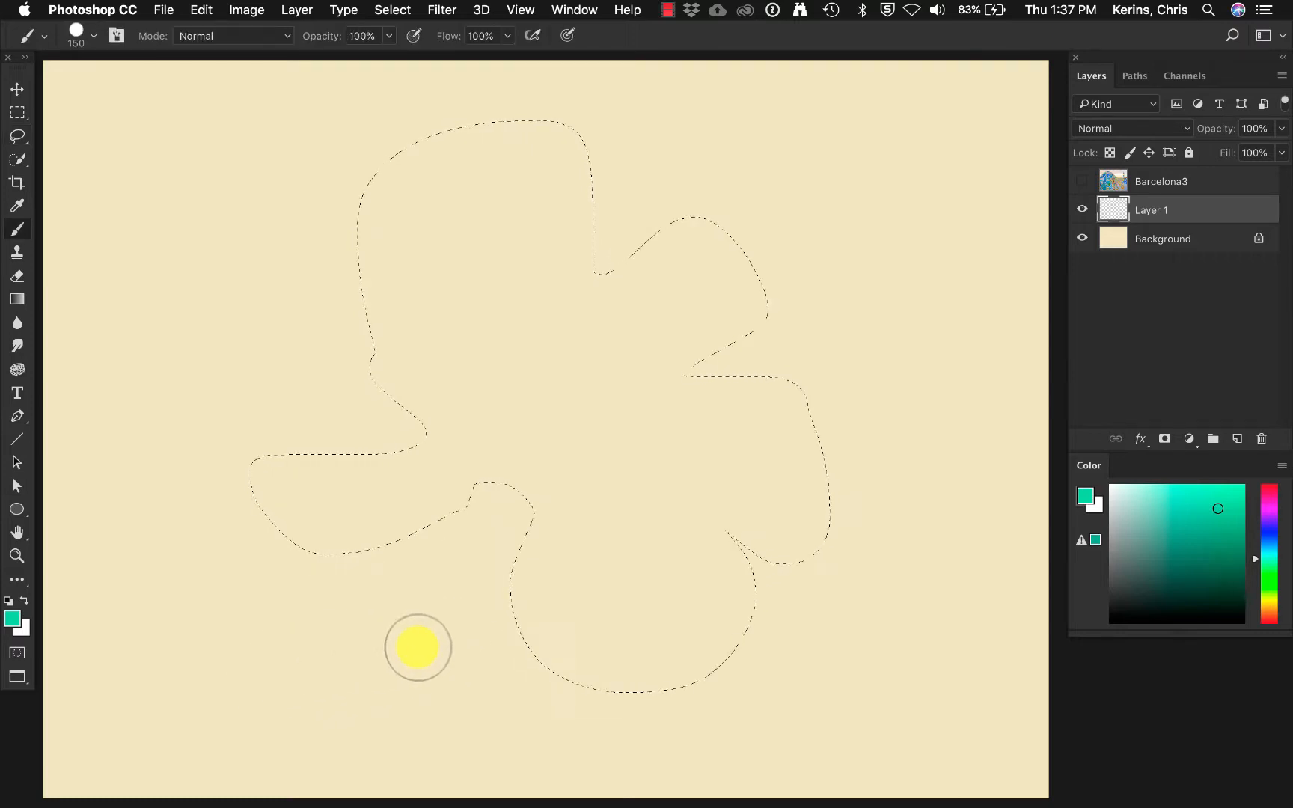
pyautogui.moveTo(408, 671)
pyautogui.mouseDown()
pyautogui.moveTo(332, 407)
pyautogui.moveTo(338, 290)
pyautogui.moveTo(551, 440)
pyautogui.moveTo(625, 281)
pyautogui.moveTo(821, 351)
pyautogui.moveTo(724, 566)
pyautogui.moveTo(731, 766)
pyautogui.moveTo(457, 535)
pyautogui.moveTo(596, 222)
pyautogui.moveTo(408, 228)
pyautogui.moveTo(328, 177)
pyautogui.moveTo(599, 168)
pyautogui.moveTo(632, 511)
pyautogui.moveTo(691, 697)
pyautogui.moveTo(964, 701)
pyautogui.mouseUp()
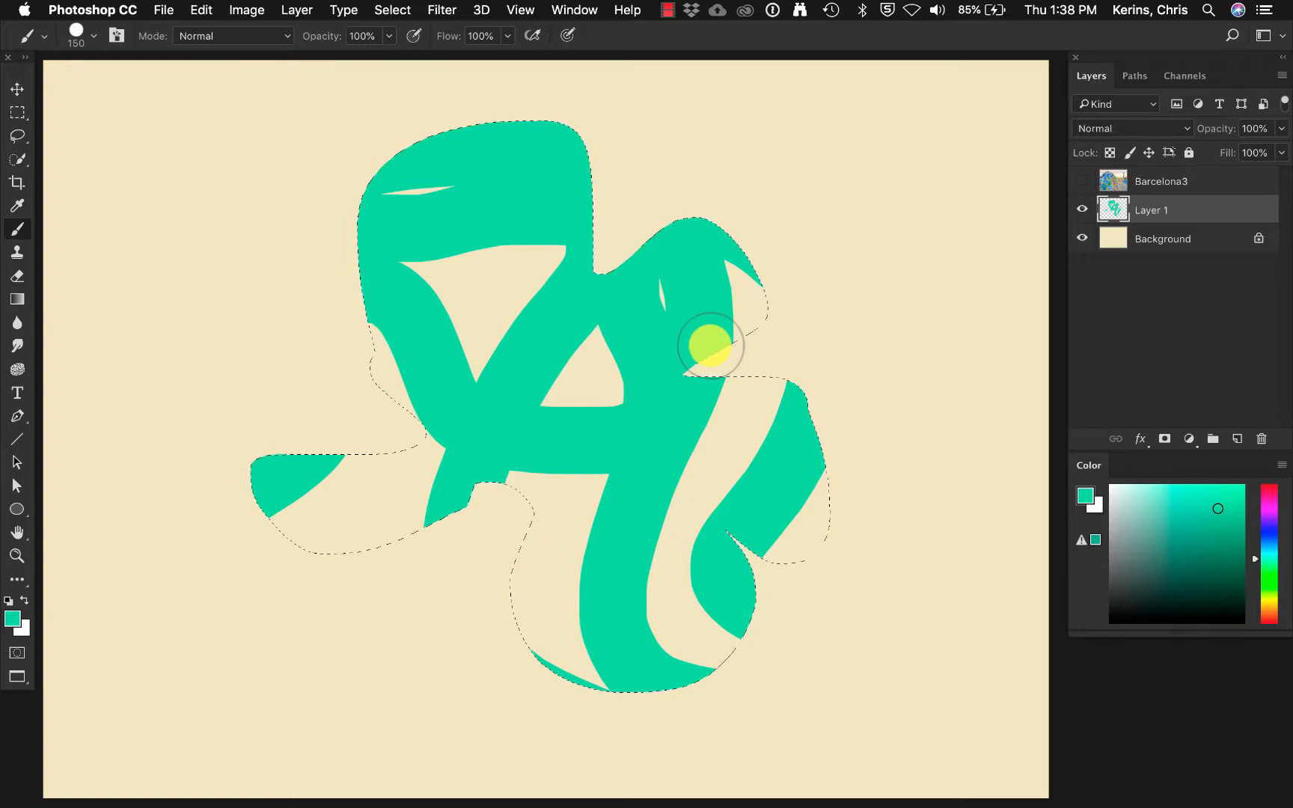
pyautogui.press('super+x')
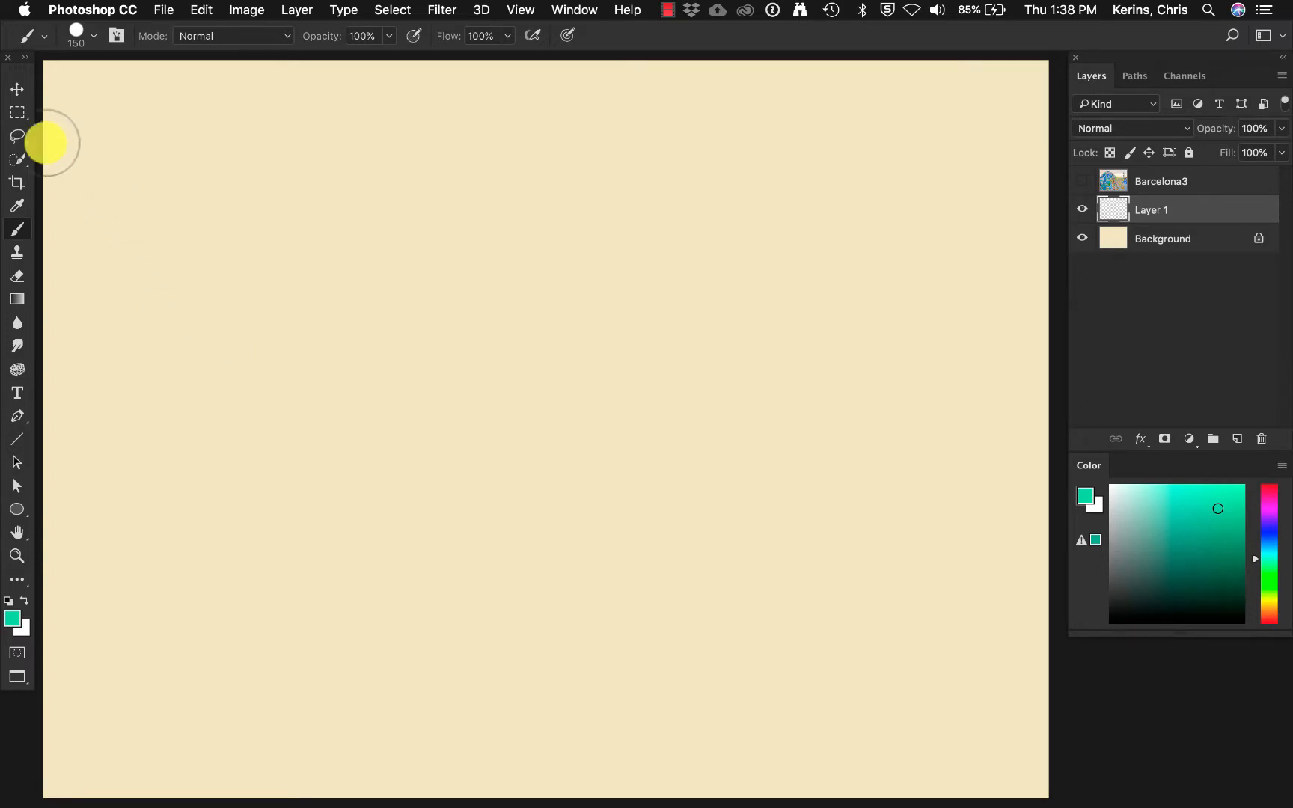
# Draw a rectangular marquee selection in the upper-left part of the empty canvas.
pyautogui.click(19, 141)
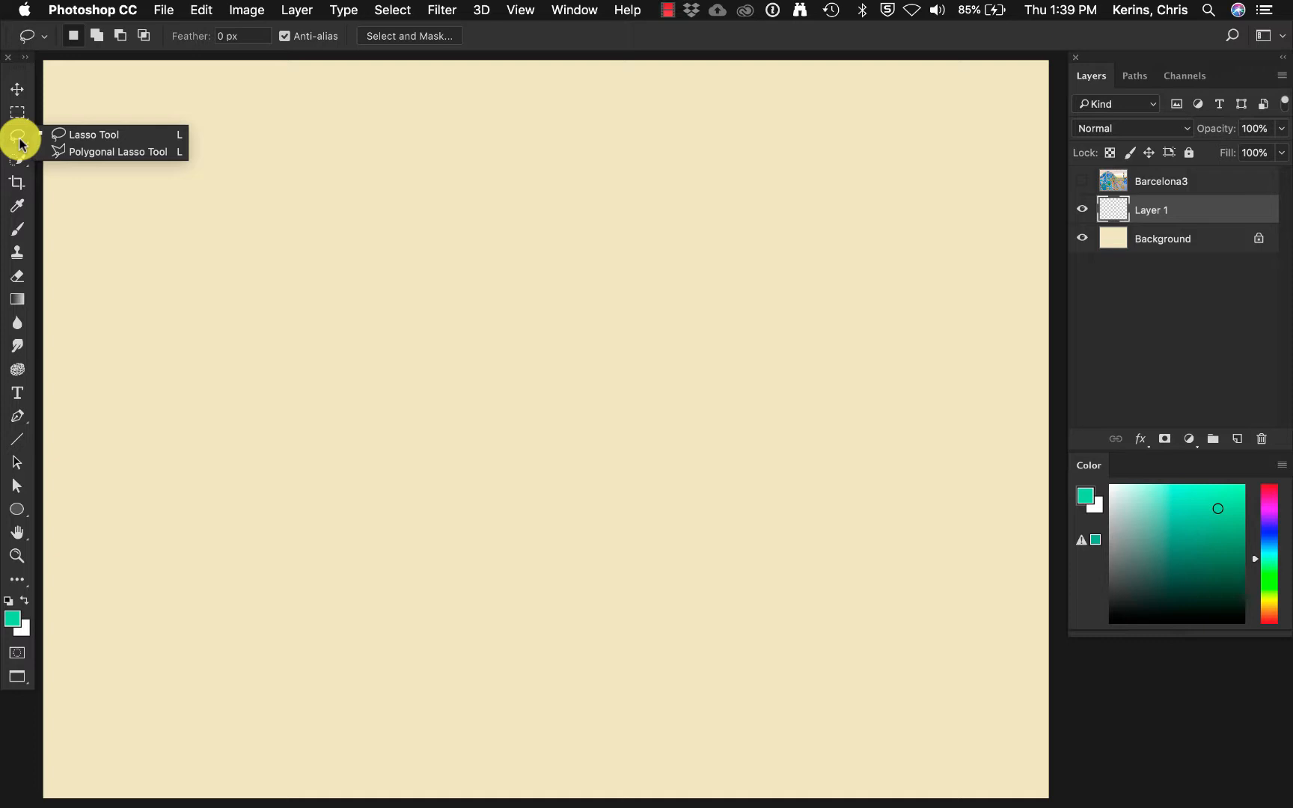
pyautogui.click(15, 113)
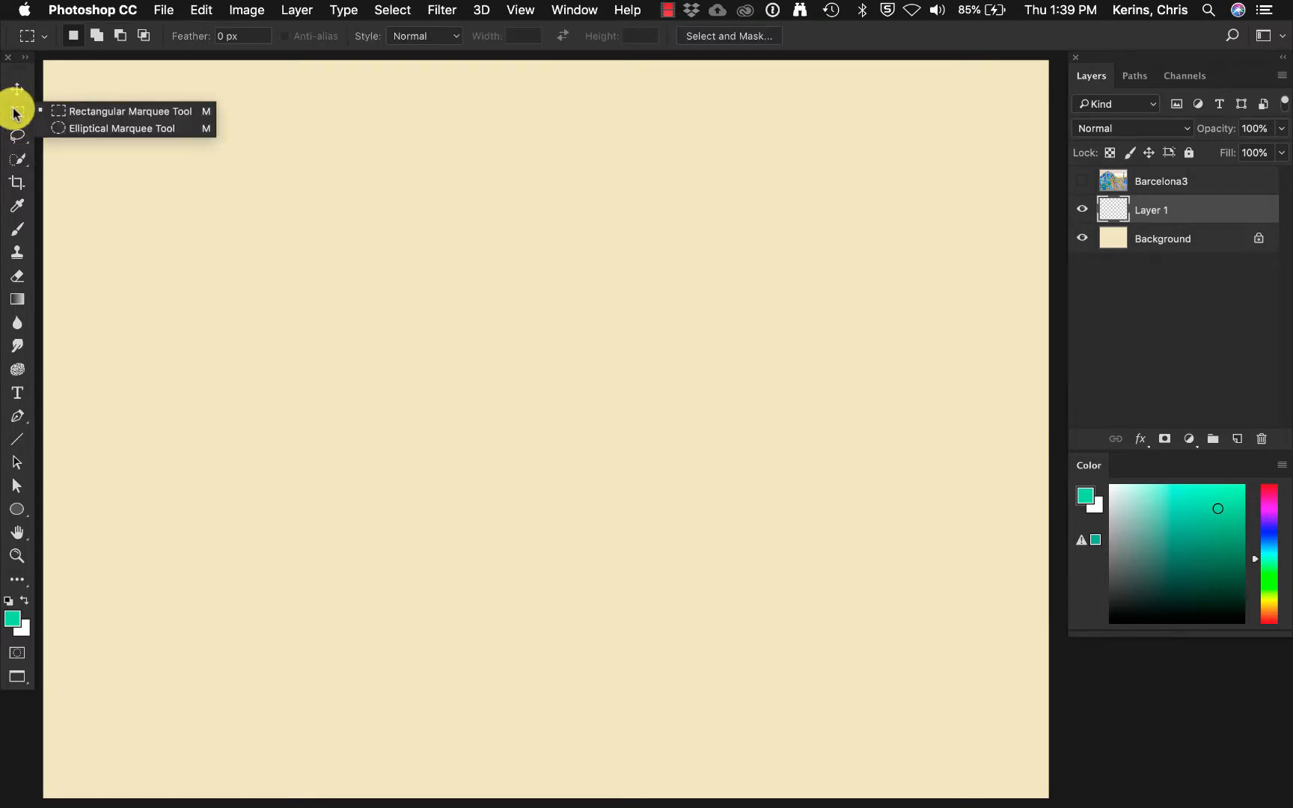
pyautogui.click(15, 112)
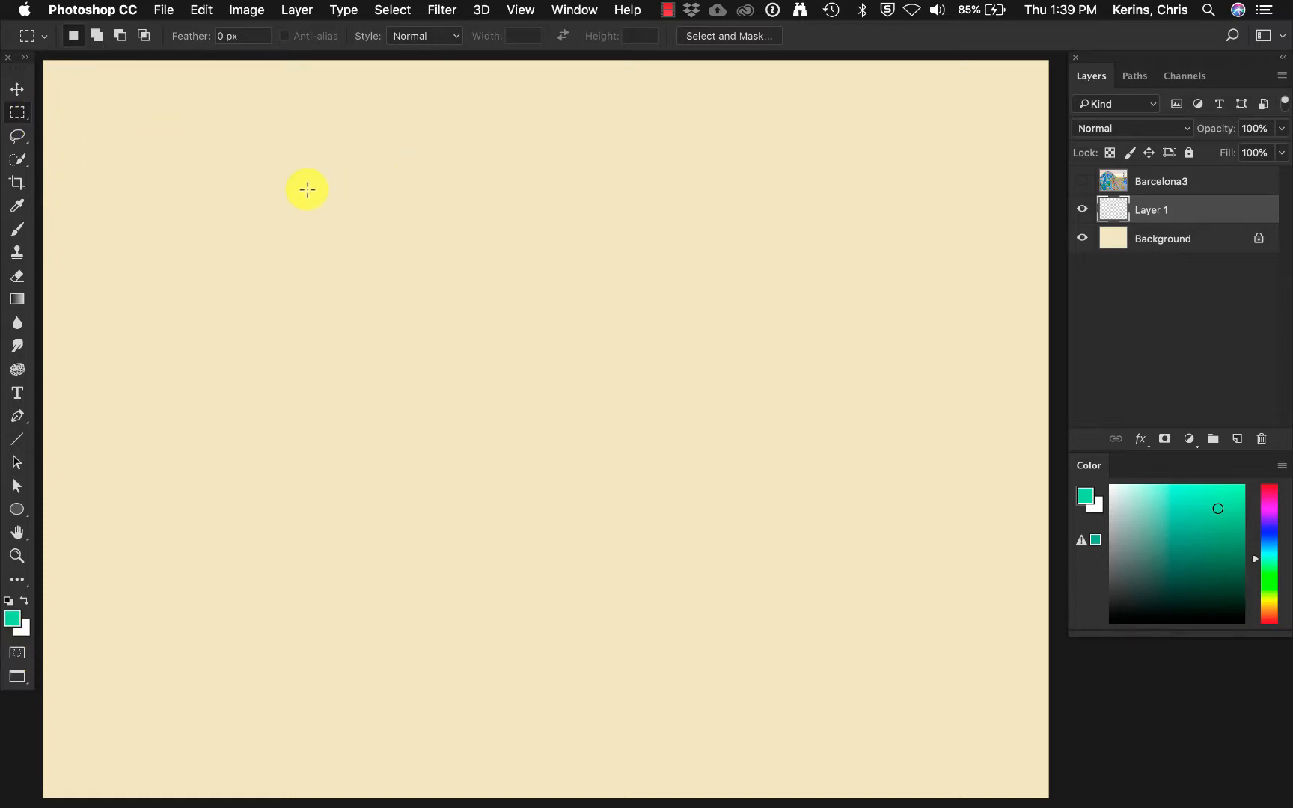
pyautogui.moveTo(303, 195); pyautogui.dragTo(584, 423)
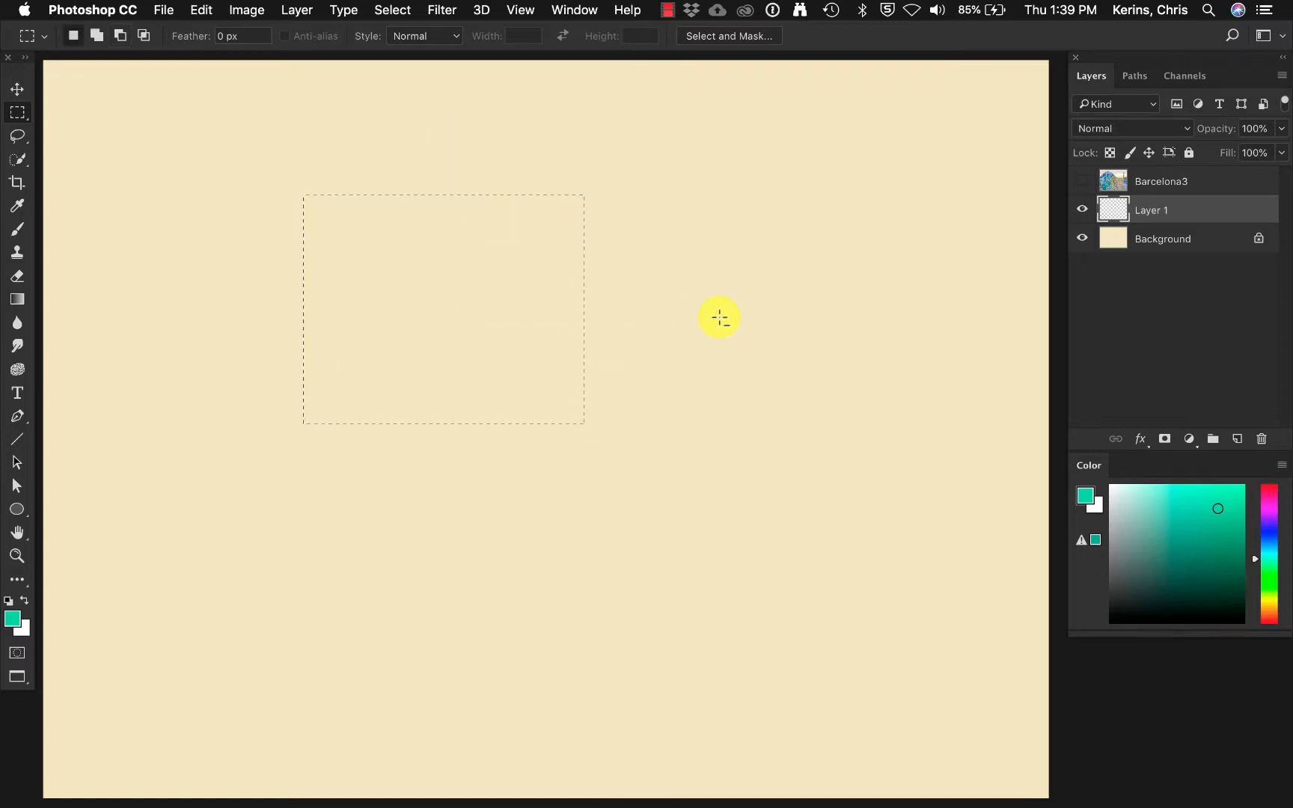
# Try adding and subtracting overlapping rectangles, and intersect the rectangular selection with a shorter, wide rectangle across it.
pyautogui.keyDown('alt'); pyautogui.moveTo(449, 138); pyautogui.dragTo(719, 318); pyautogui.keyUp('alt')
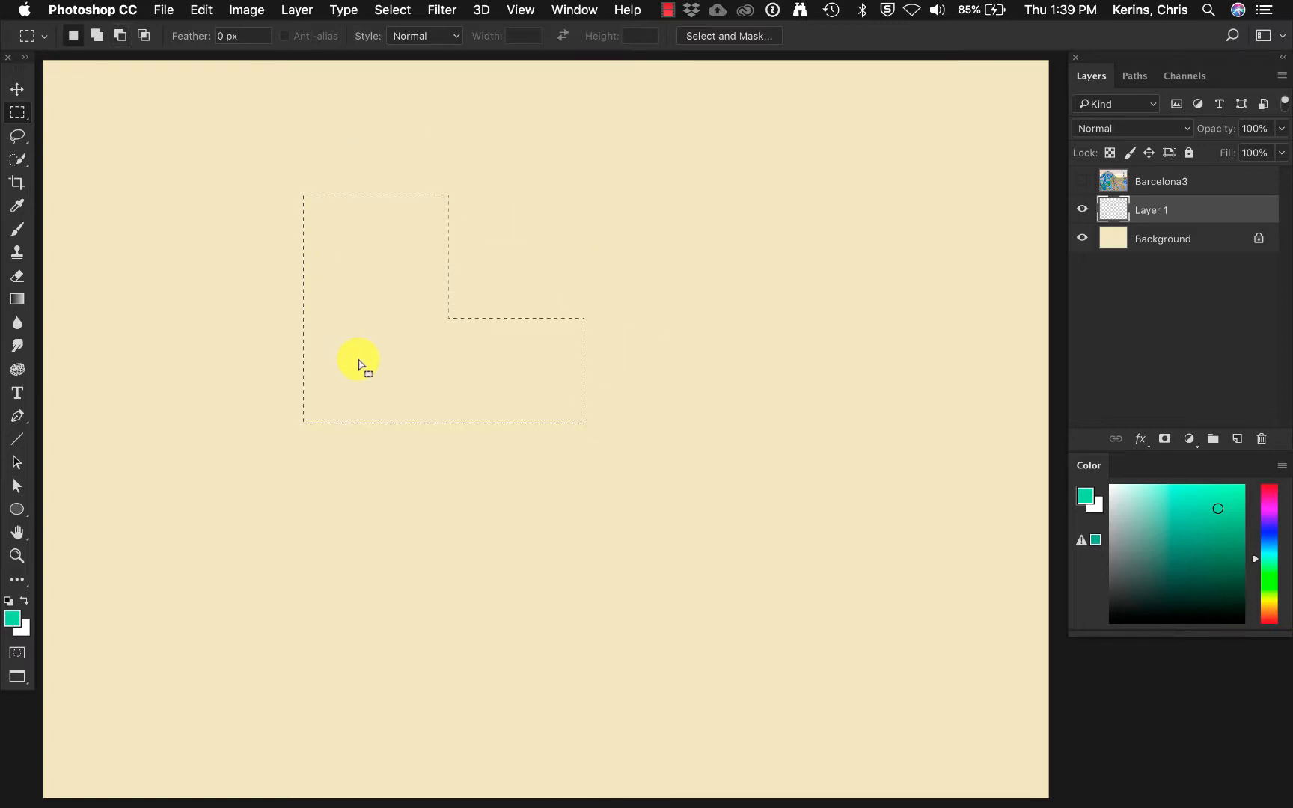
pyautogui.keyDown('shift'); pyautogui.moveTo(381, 367); pyautogui.dragTo(544, 240); pyautogui.keyUp('shift')
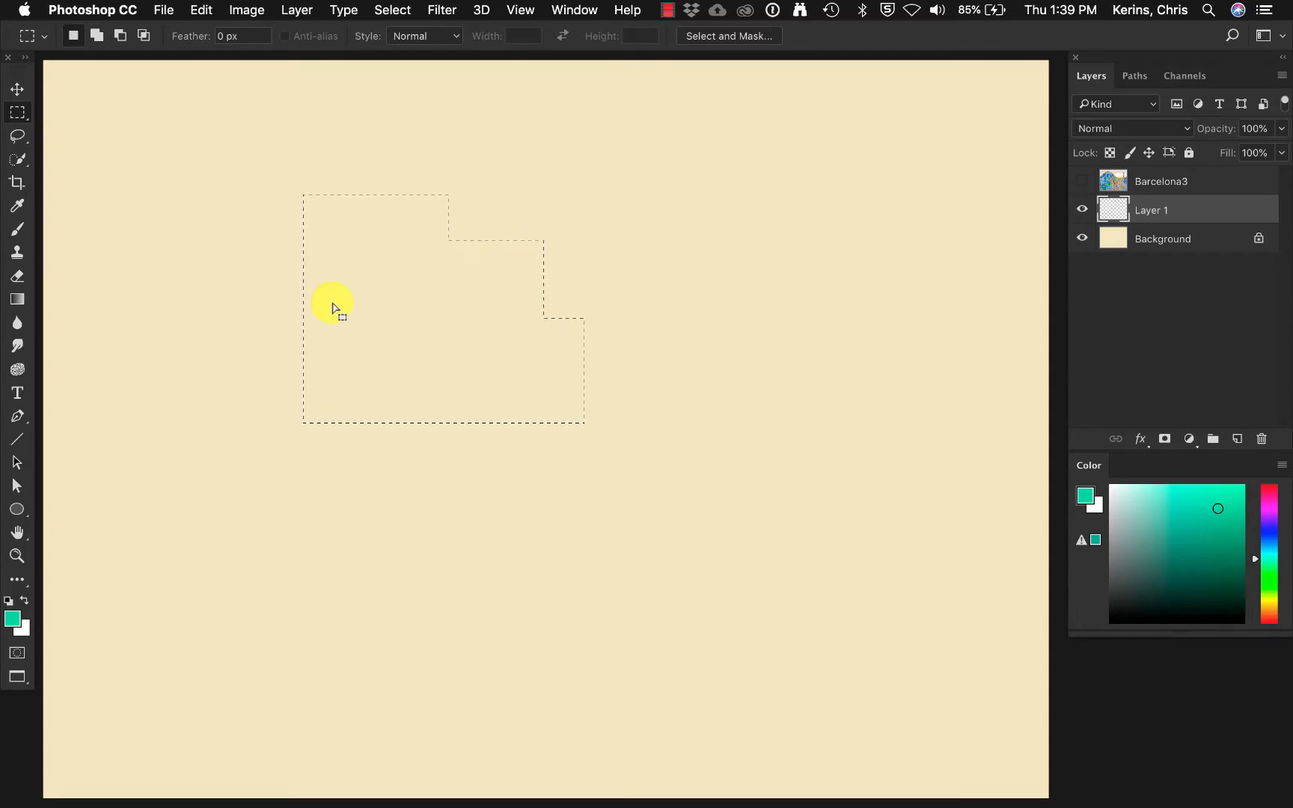
pyautogui.keyDown('alt'); pyautogui.keyDown('shift'); pyautogui.moveTo(204, 274); pyautogui.dragTo(497, 385); pyautogui.keyUp('shift'); pyautogui.keyUp('alt')
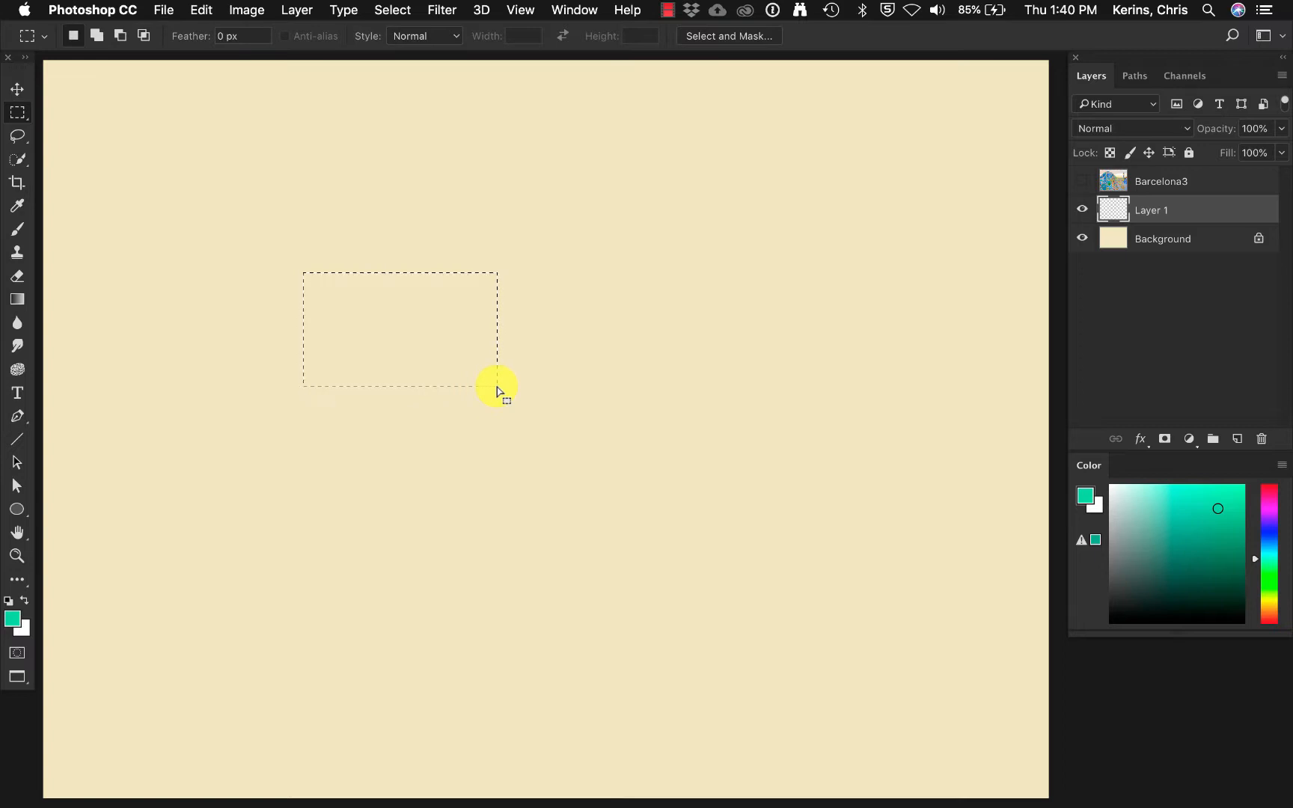
# Add a freehand lobed area to the rectangular selection and subtract a tall ellipse from its upper-left part.
pyautogui.click(27, 141)
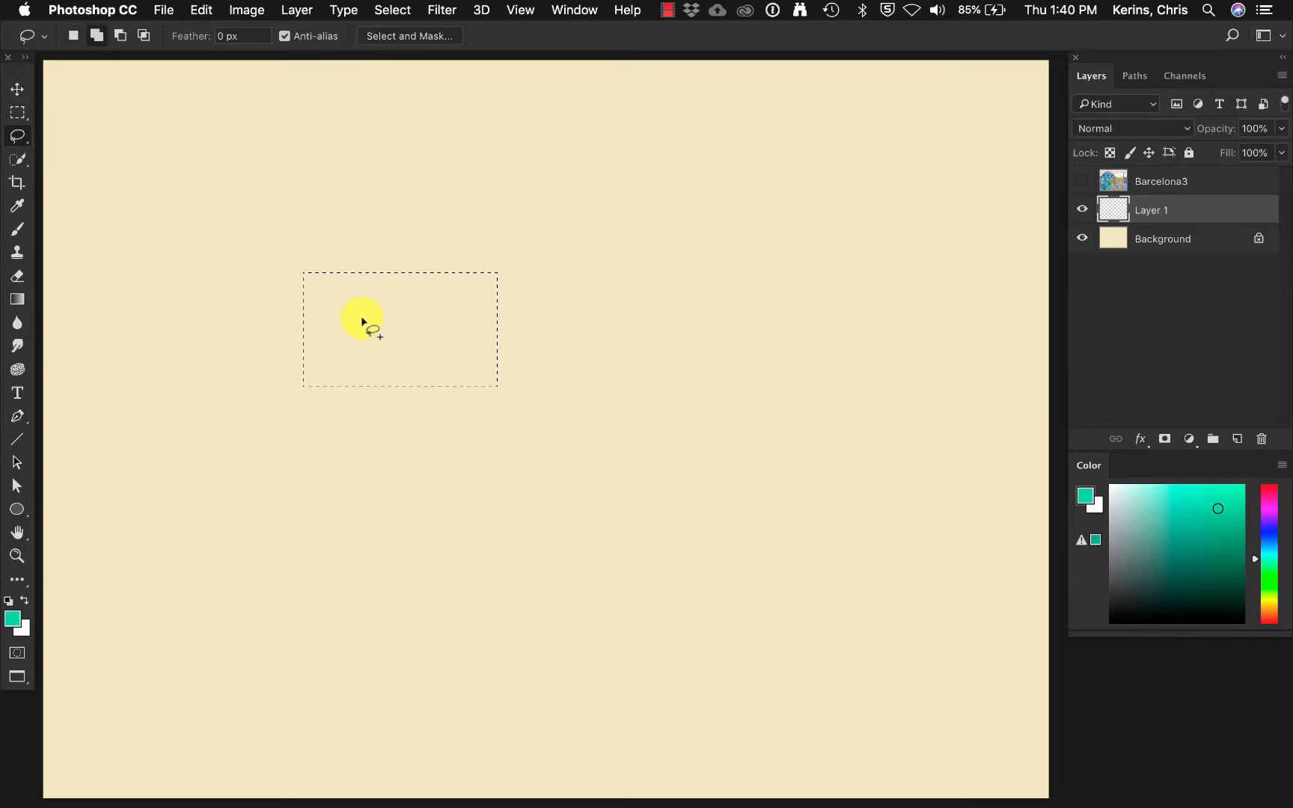
pyautogui.moveTo(362, 321)
pyautogui.mouseDown()
pyautogui.moveTo(442, 232)
pyautogui.moveTo(537, 200)
pyautogui.moveTo(586, 262)
pyautogui.moveTo(572, 403)
pyautogui.moveTo(546, 398)
pyautogui.moveTo(491, 455)
pyautogui.moveTo(414, 340)
pyautogui.mouseUp()
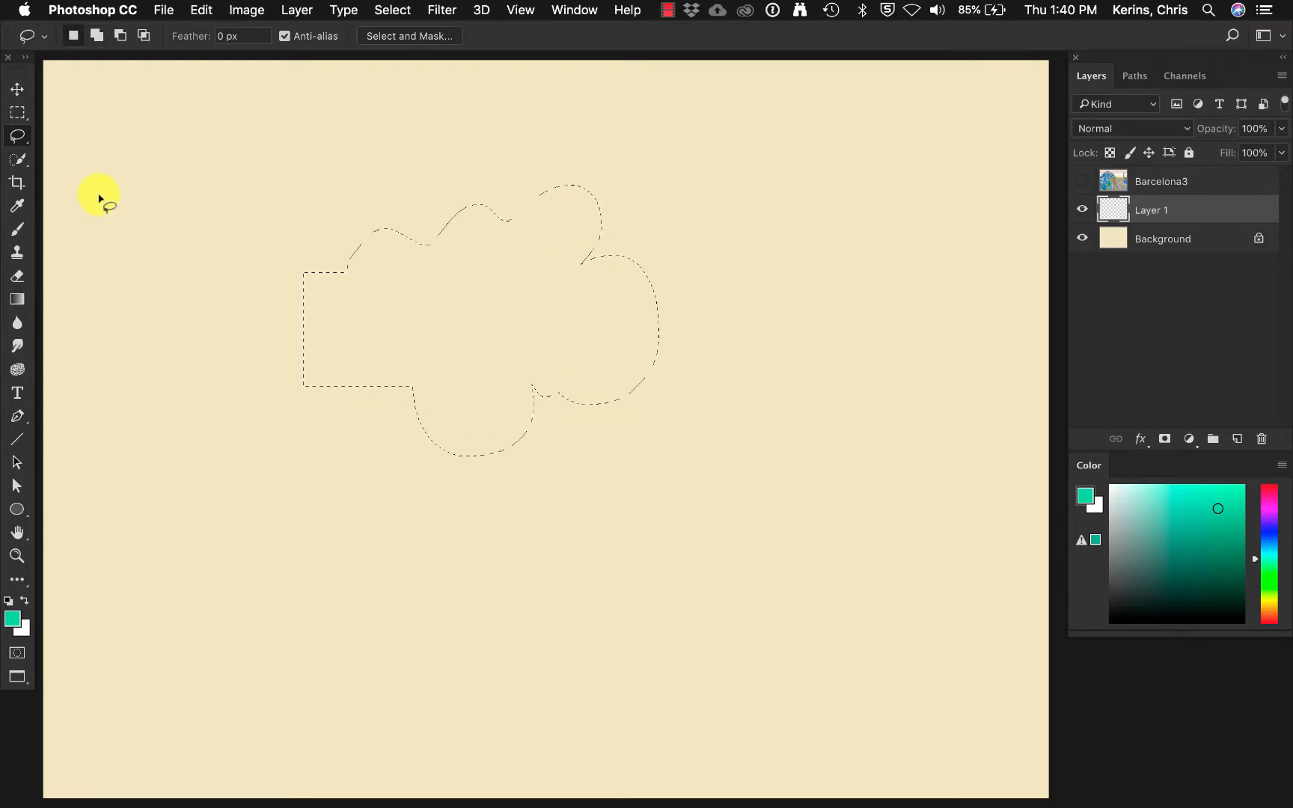
pyautogui.click(19, 114)
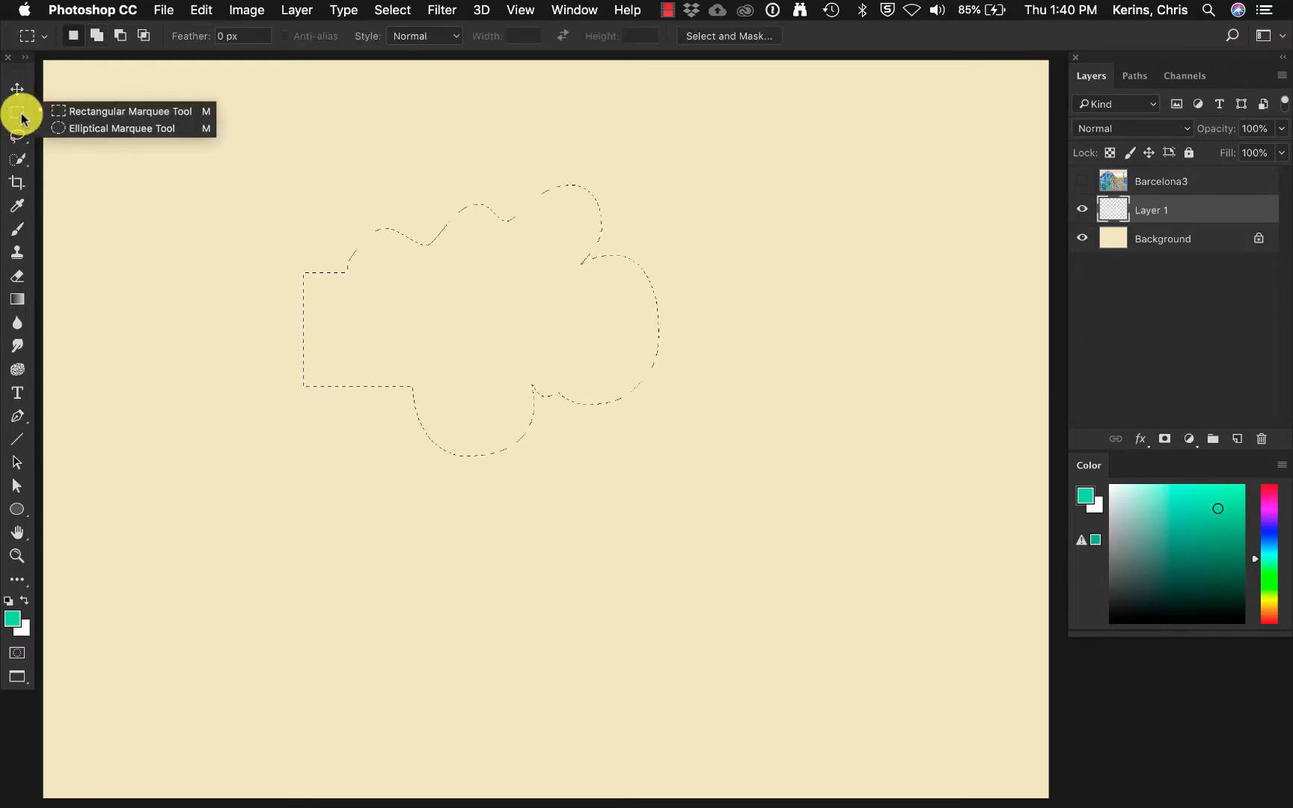
pyautogui.click(81, 131)
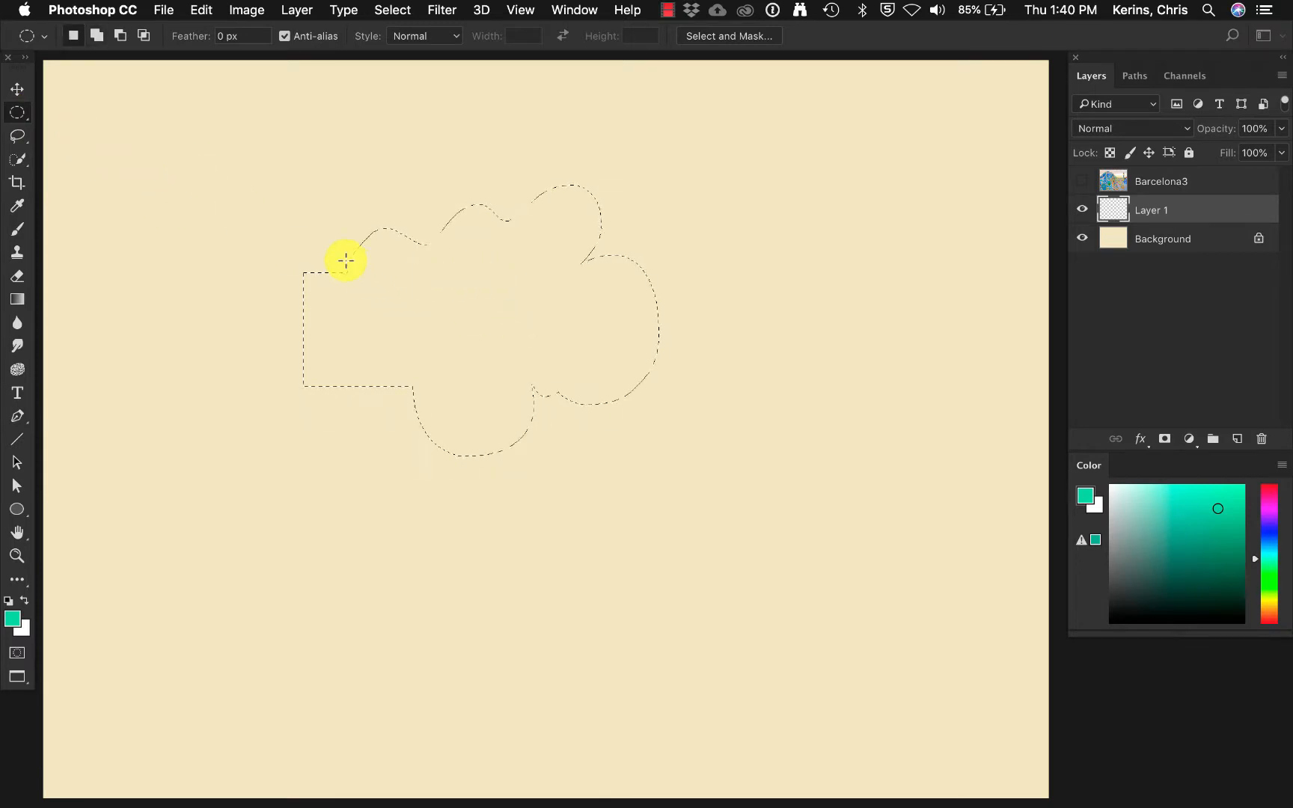
pyautogui.moveTo(316, 157); pyautogui.dragTo(476, 369)
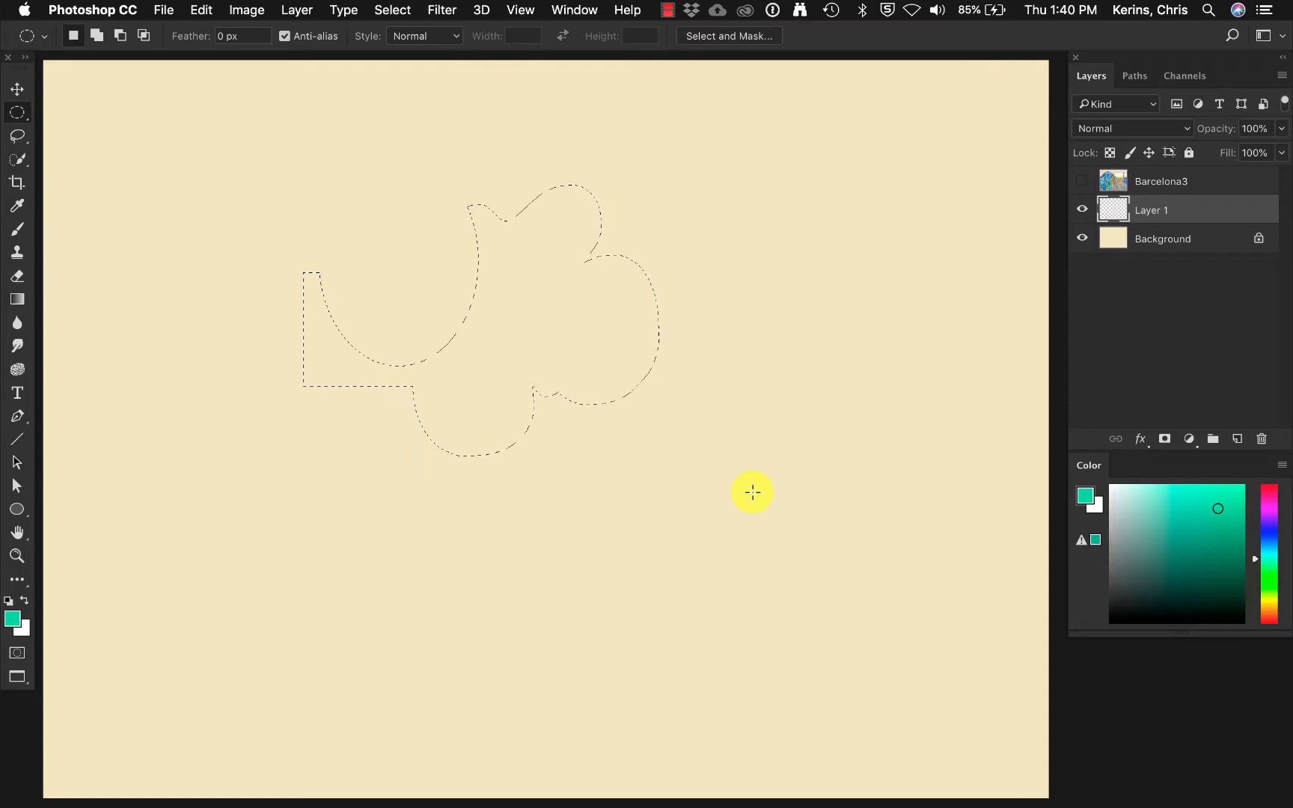
# Fill the combined selection with the green foreground color, and clear the entire contents of Layer 1.
pyautogui.hotkey('alt', 'BackSpace')
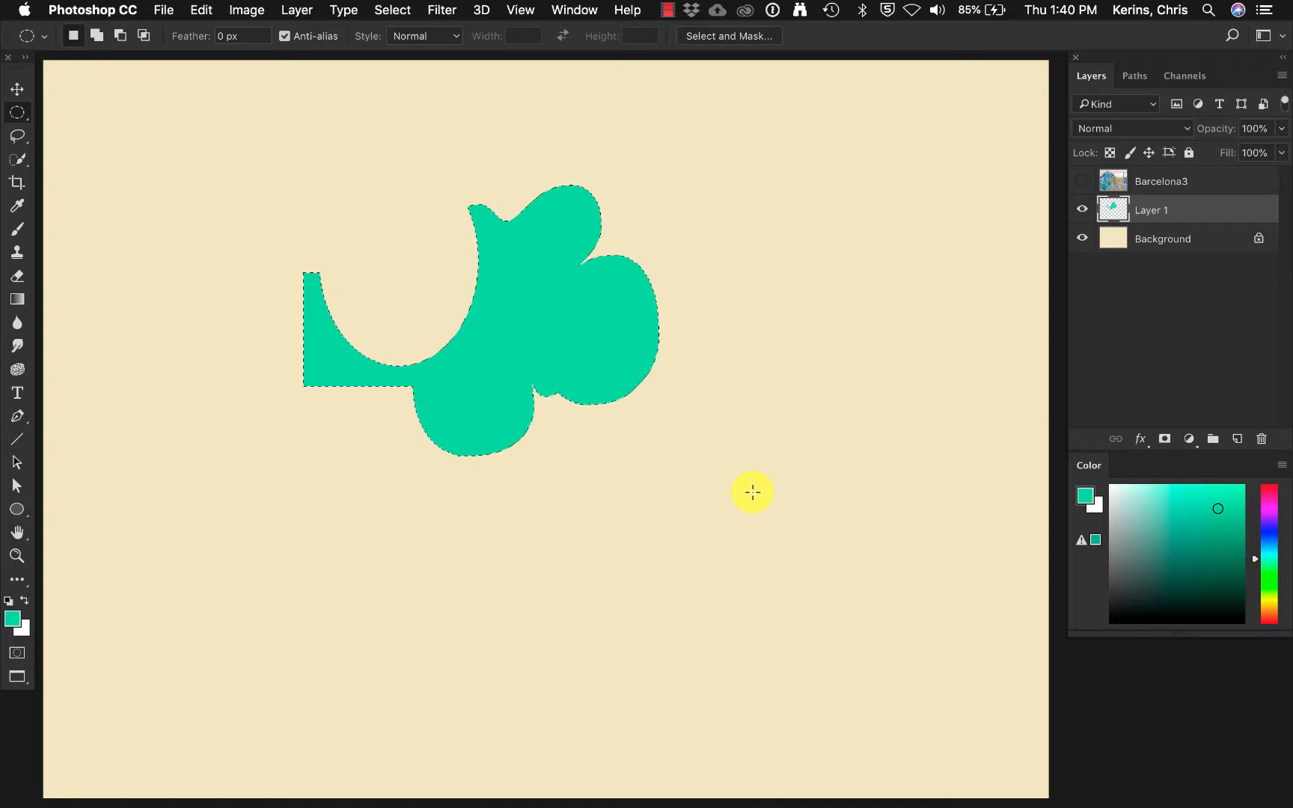
pyautogui.press('super+a')
pyautogui.press('BackSpace')
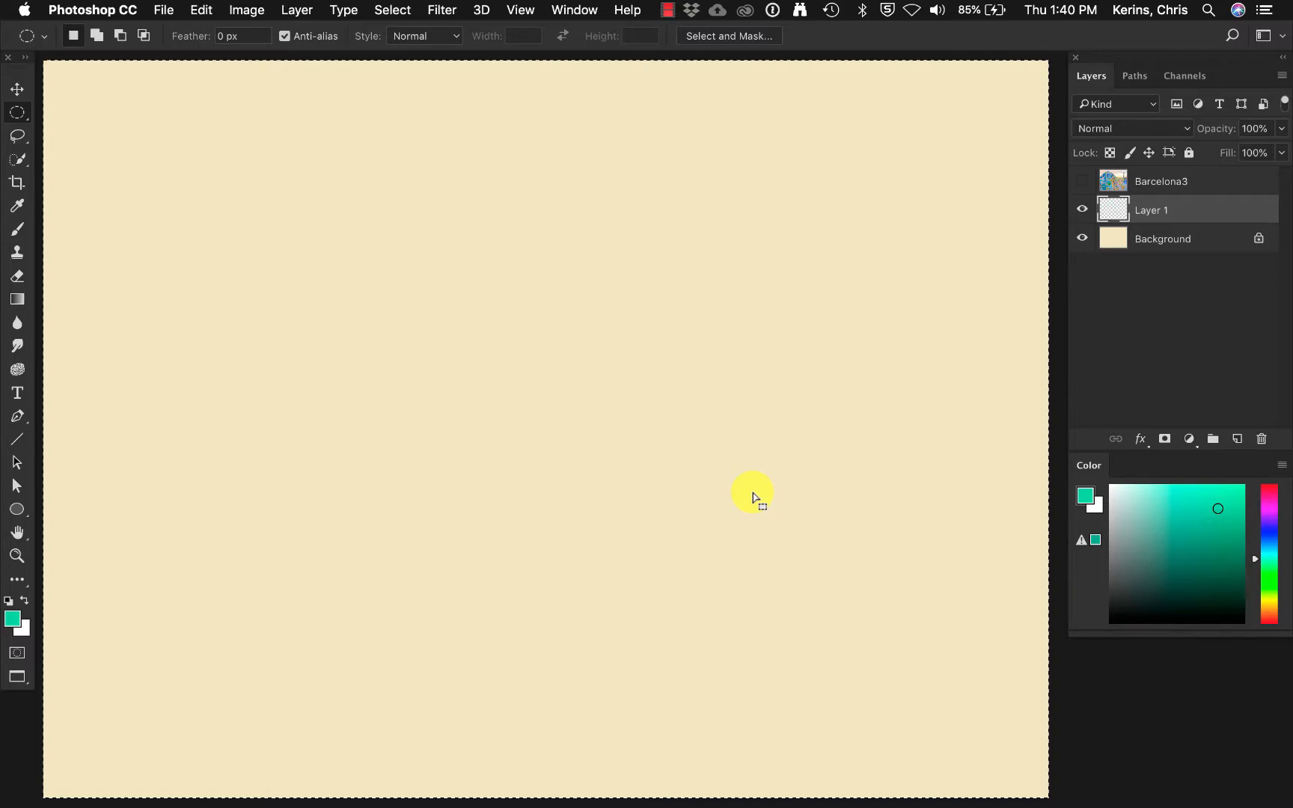
# Show the Barcelona3 photo layer and try the Quick Selection tool on the large green oval tile, leaving nothing selected.
pyautogui.click(1082, 182)
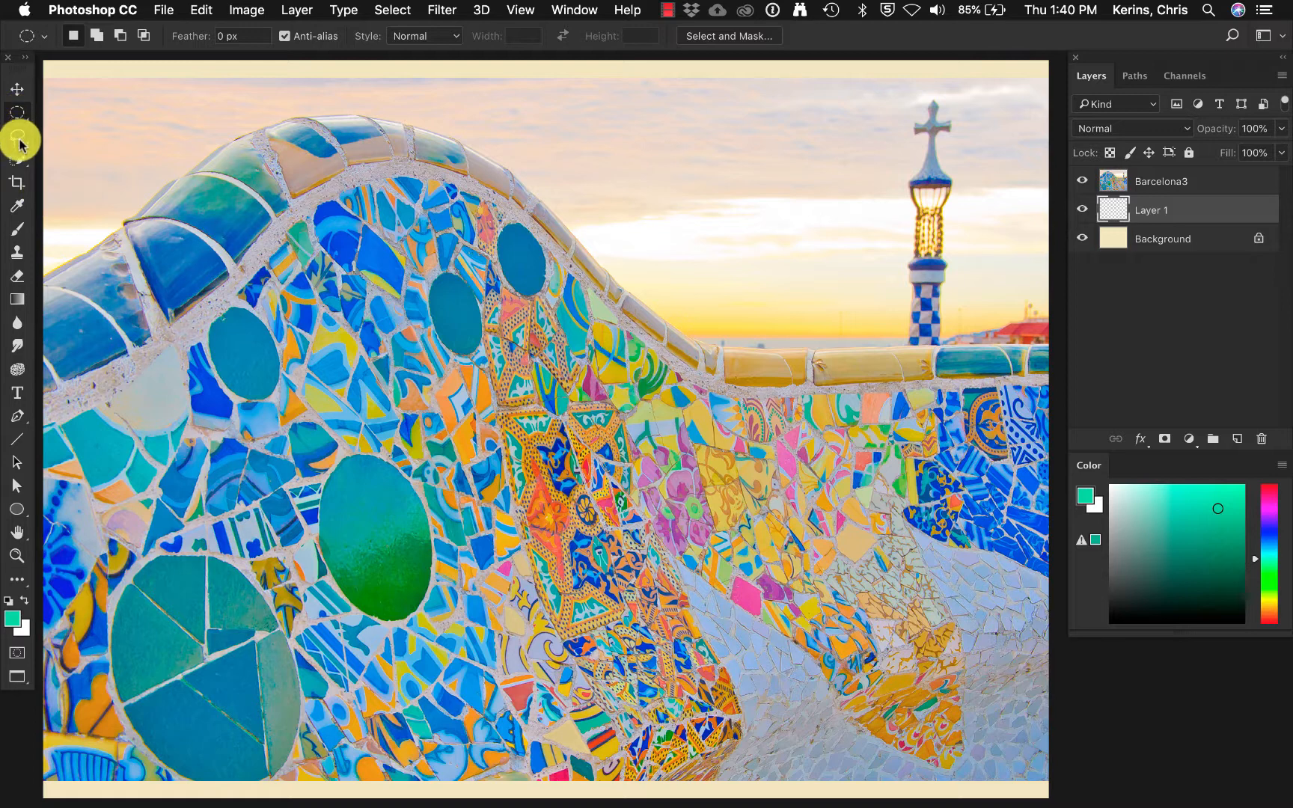
pyautogui.click(21, 164)
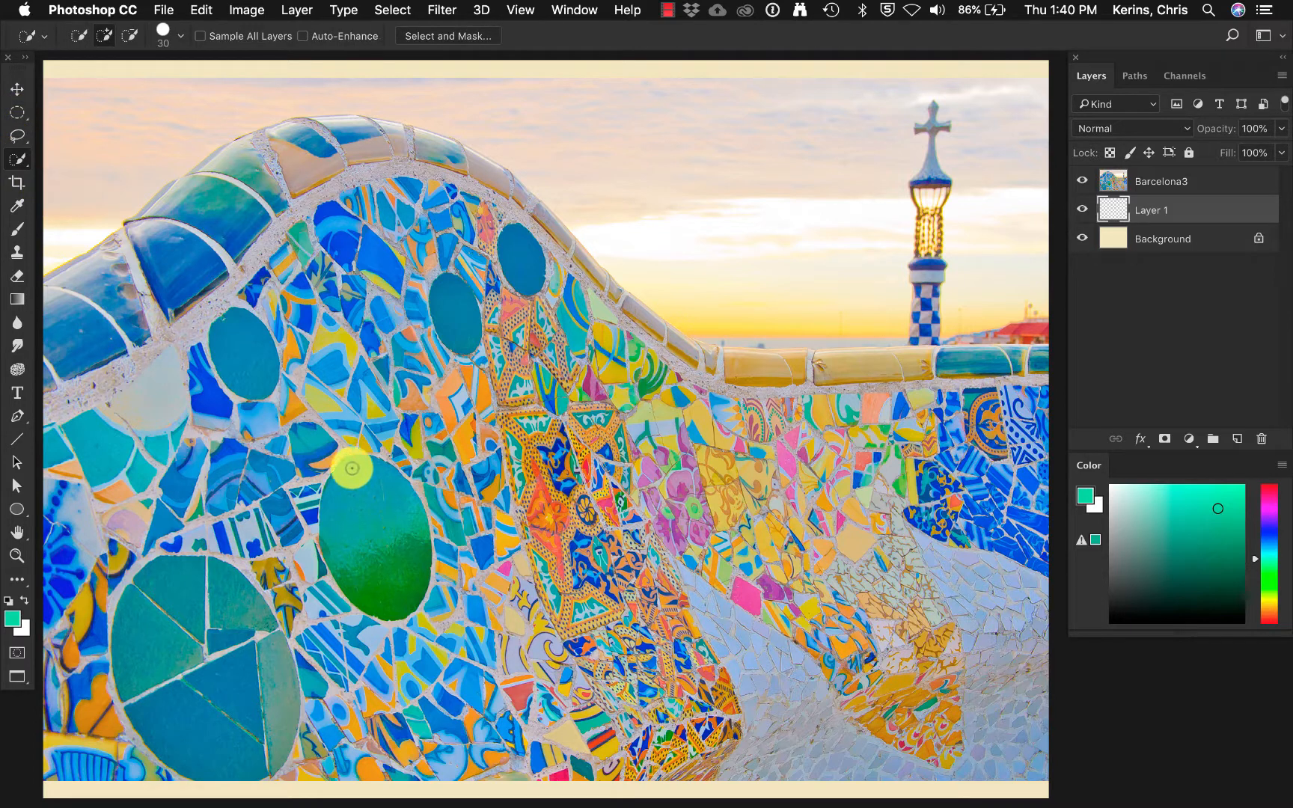
pyautogui.moveTo(350, 468)
pyautogui.mouseDown()
pyautogui.moveTo(359, 573)
pyautogui.moveTo(385, 604)
pyautogui.moveTo(411, 607)
pyautogui.moveTo(430, 562)
pyautogui.moveTo(413, 512)
pyautogui.moveTo(364, 466)
pyautogui.mouseUp()
pyautogui.press('super+d')
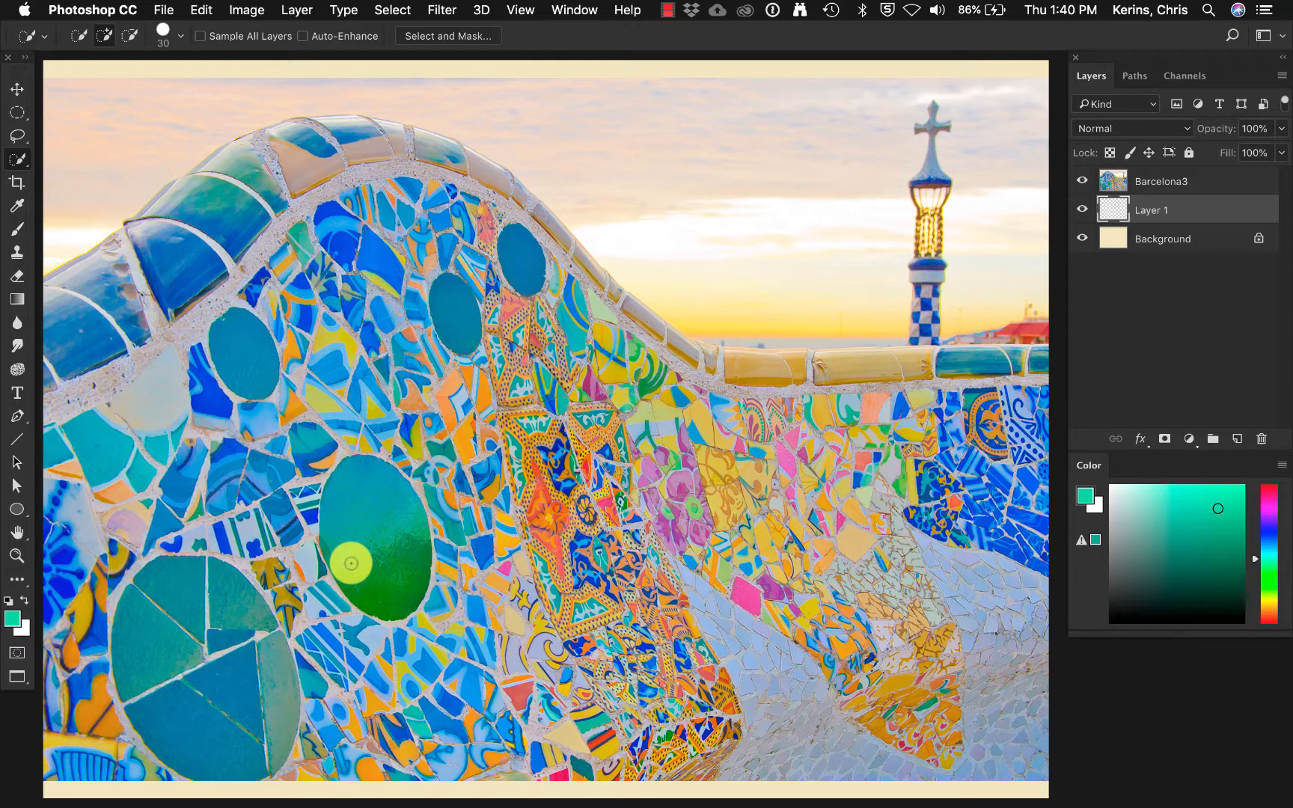
# Outline the large green oval tile with the Lasso tool and make Barcelona3 the active layer.
pyautogui.click(16, 135)
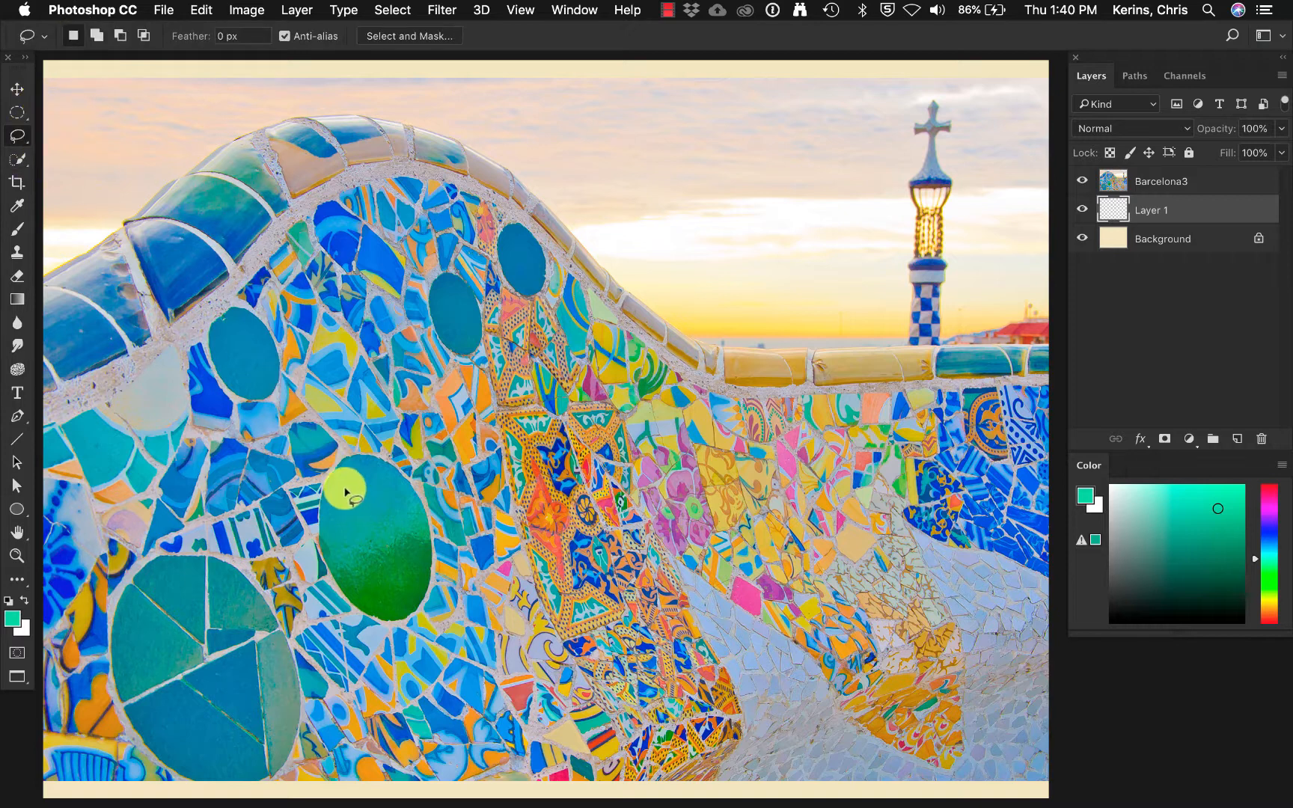
pyautogui.moveTo(343, 491)
pyautogui.mouseDown()
pyautogui.moveTo(335, 476)
pyautogui.moveTo(327, 565)
pyautogui.moveTo(368, 615)
pyautogui.moveTo(404, 616)
pyautogui.moveTo(424, 575)
pyautogui.moveTo(428, 508)
pyautogui.moveTo(408, 479)
pyautogui.mouseUp()
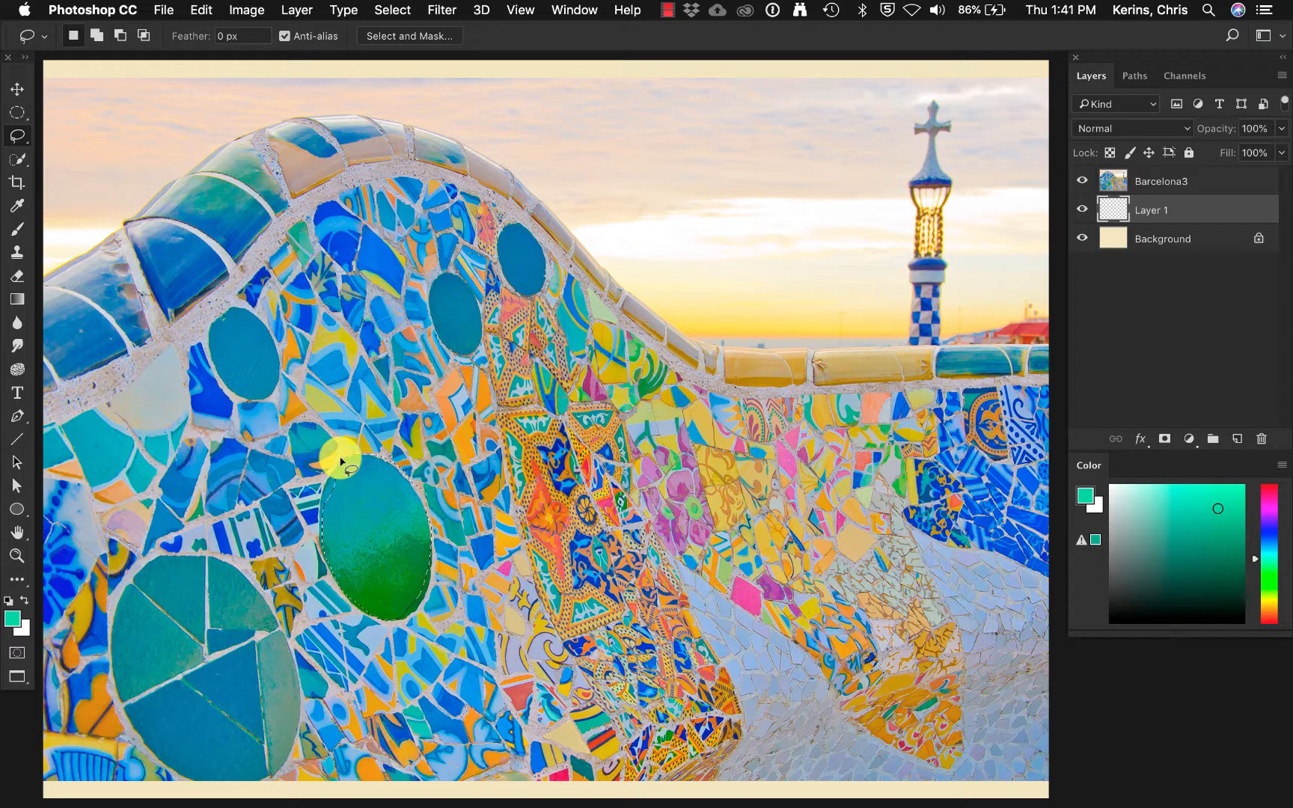
pyautogui.hotkey('alt', ']')
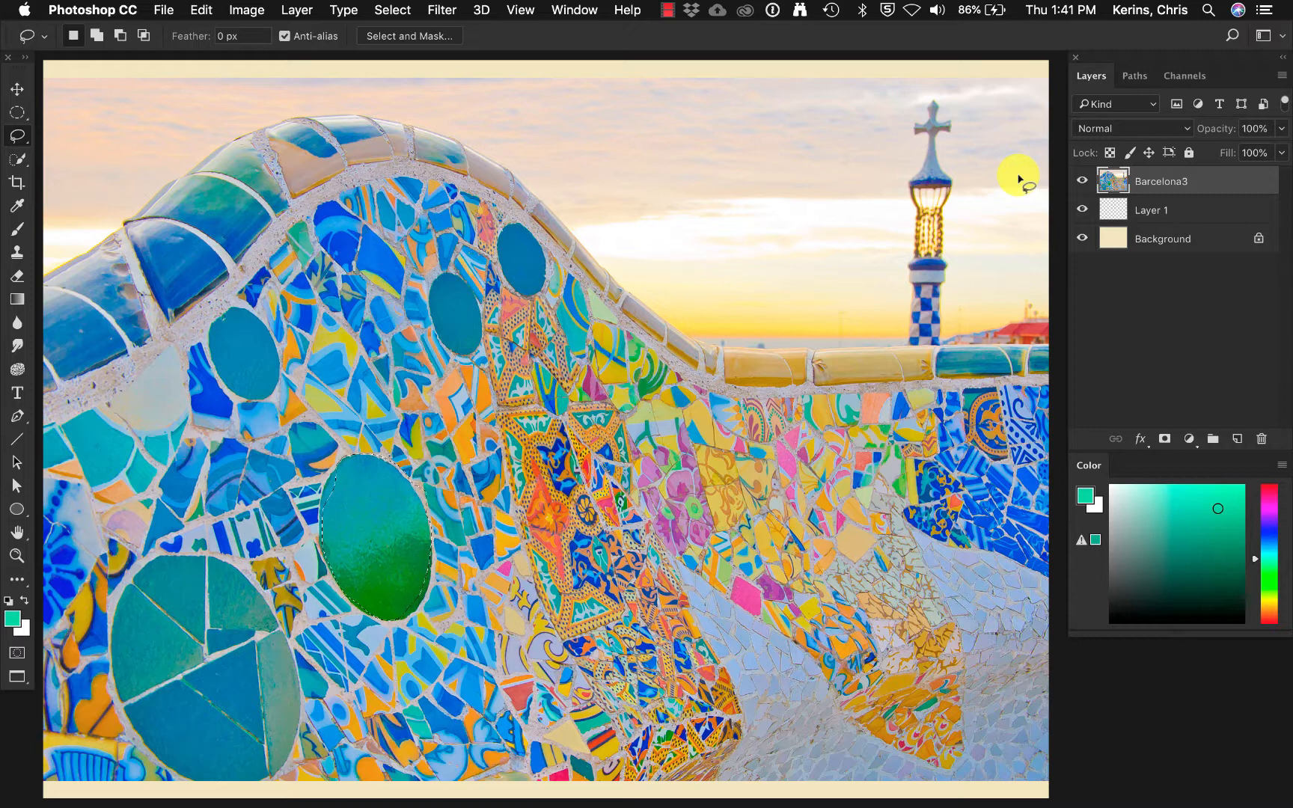
# Try a Hue/Saturation adjustment on the selected oval tile with hue +72 and saturation -87.
pyautogui.click(252, 9)
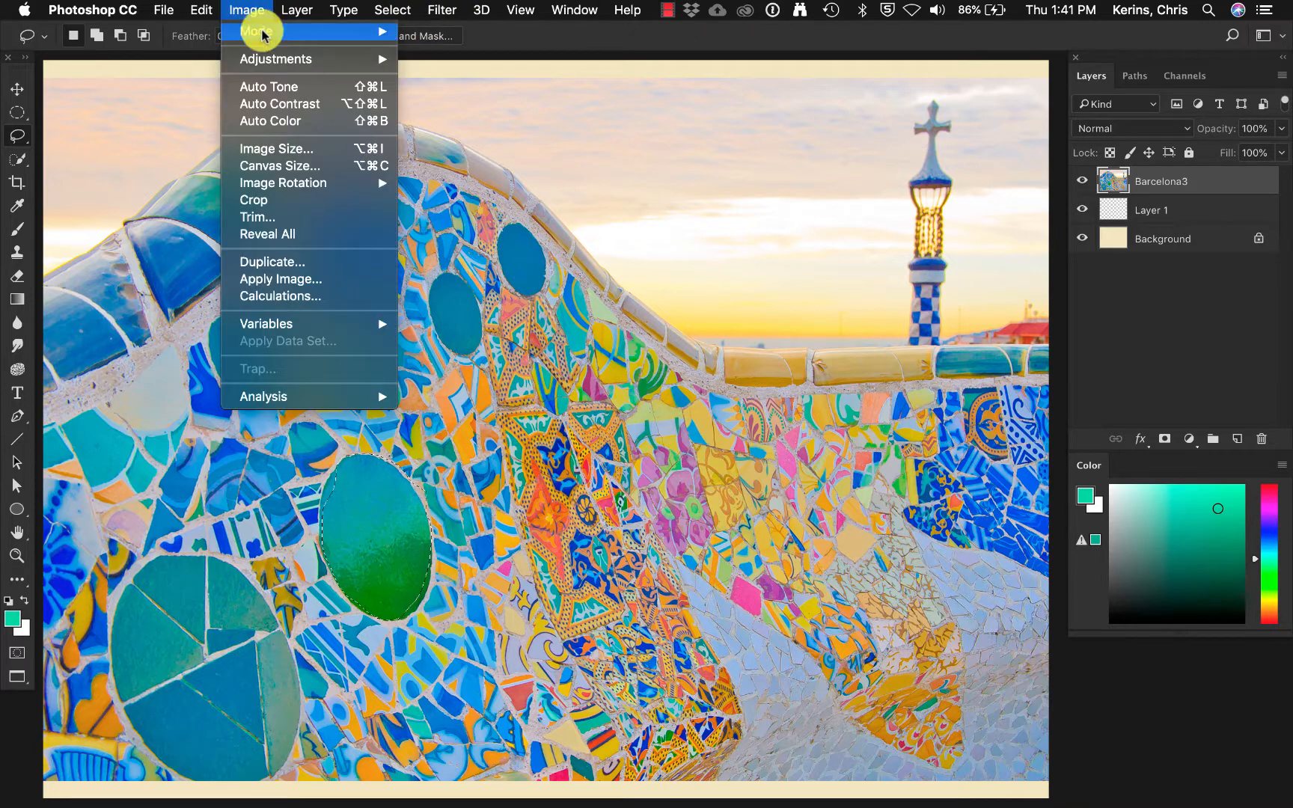
pyautogui.moveTo(395, 58)
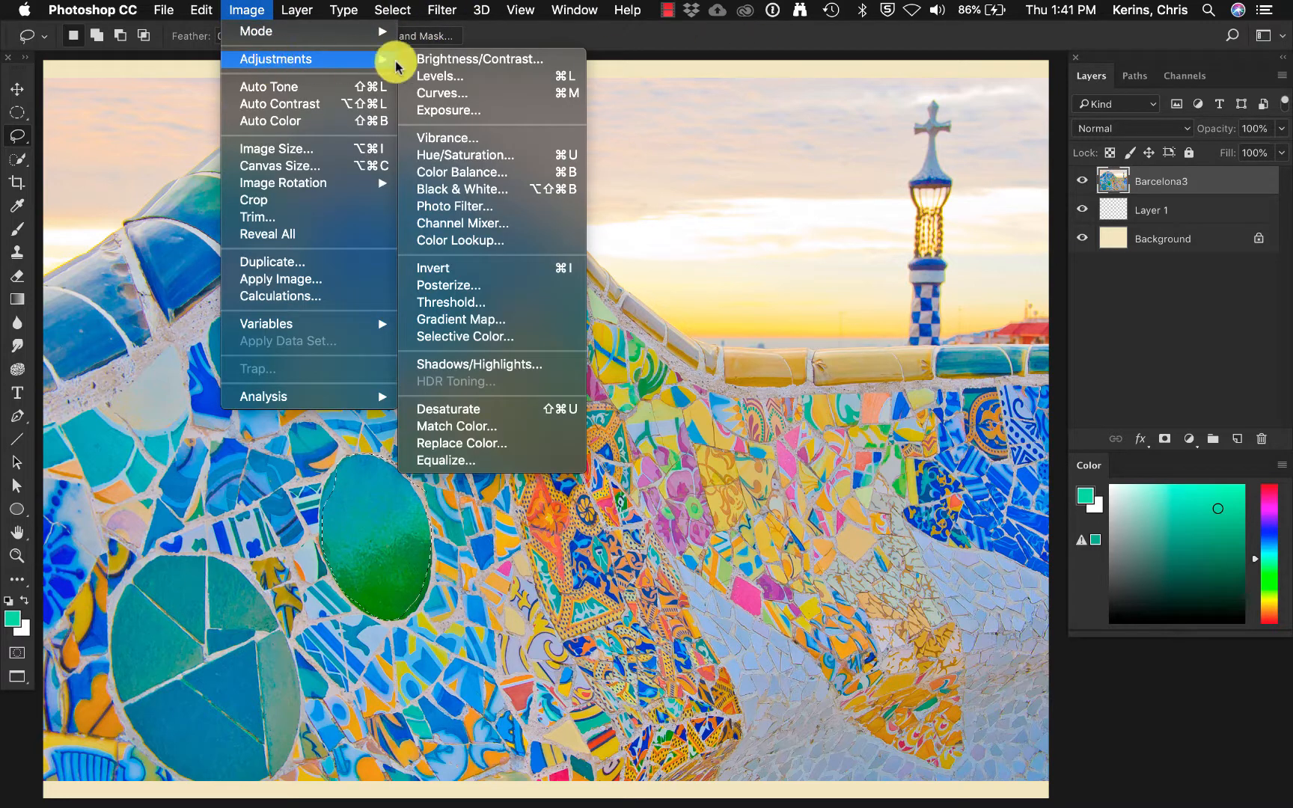
pyautogui.click(476, 155)
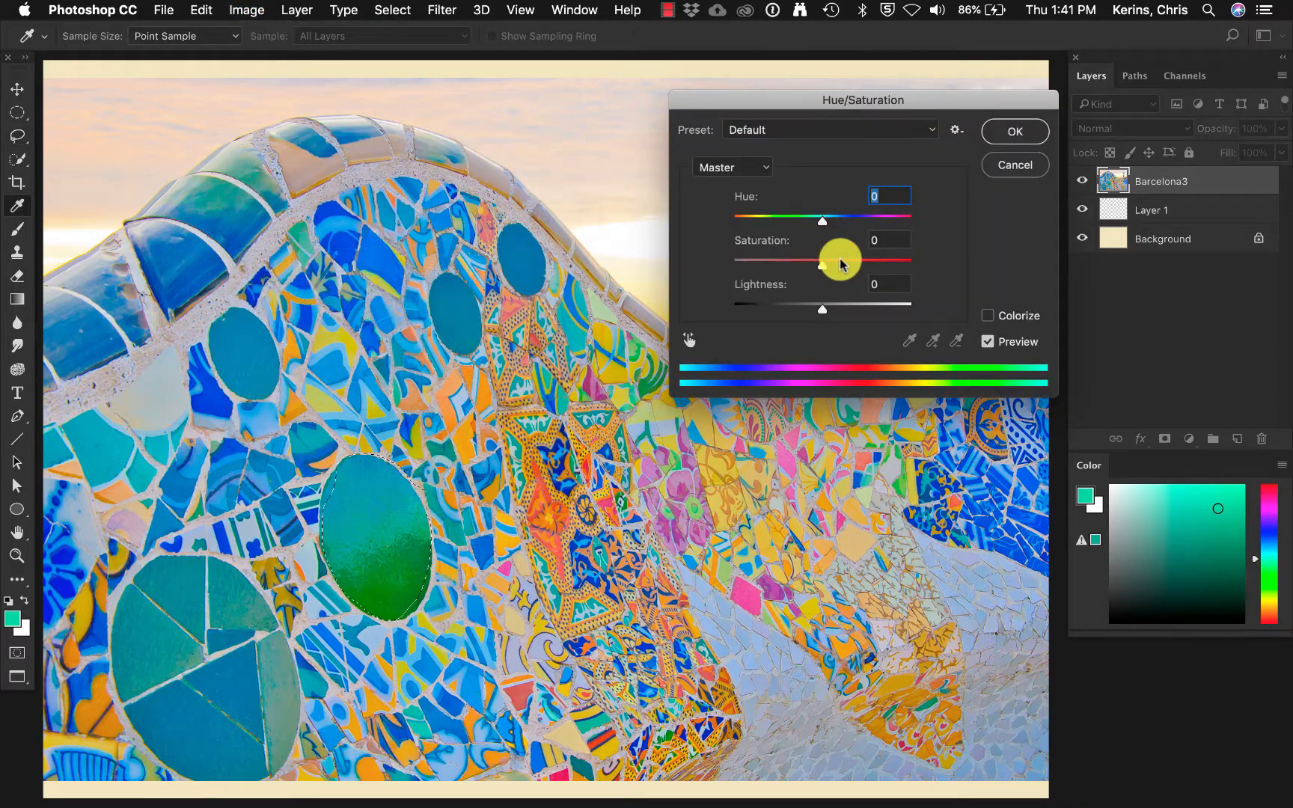
pyautogui.moveTo(823, 218); pyautogui.dragTo(873, 223)
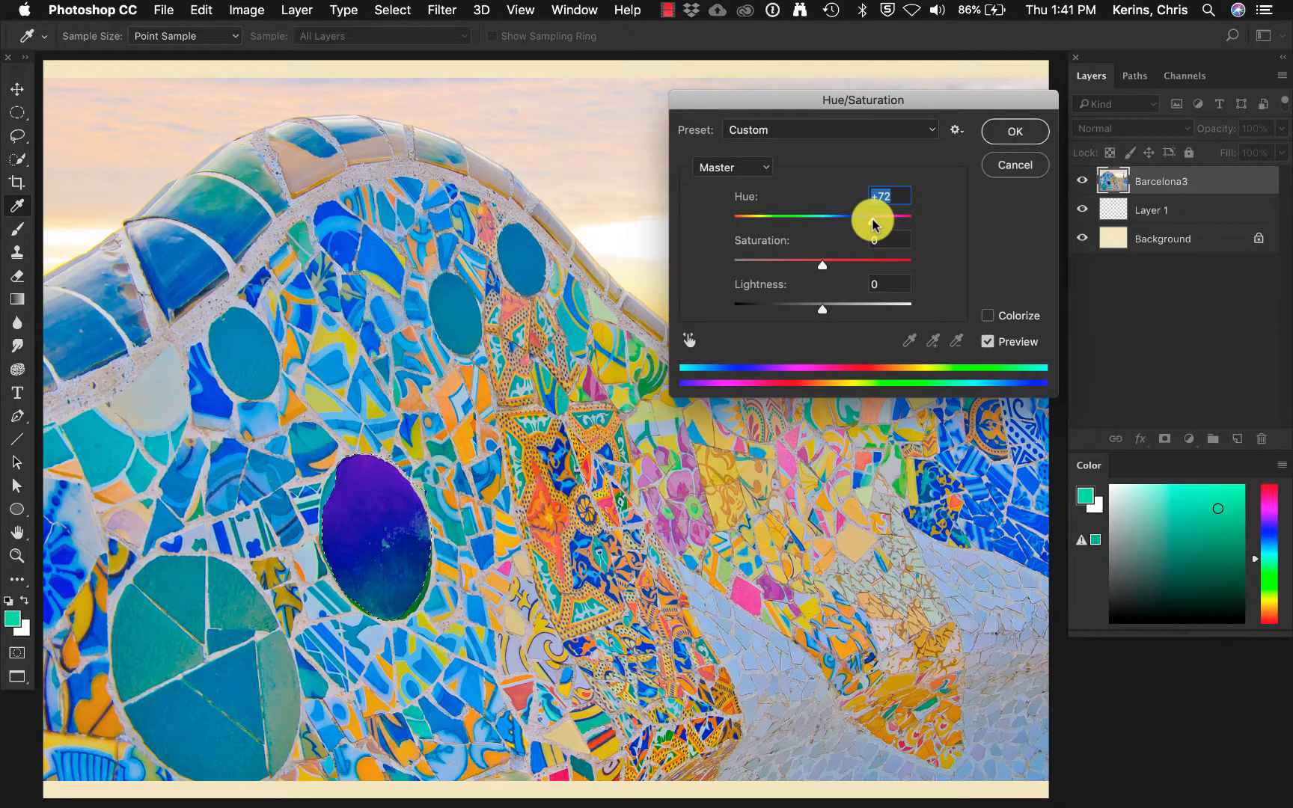
pyautogui.moveTo(822, 265); pyautogui.dragTo(744, 270)
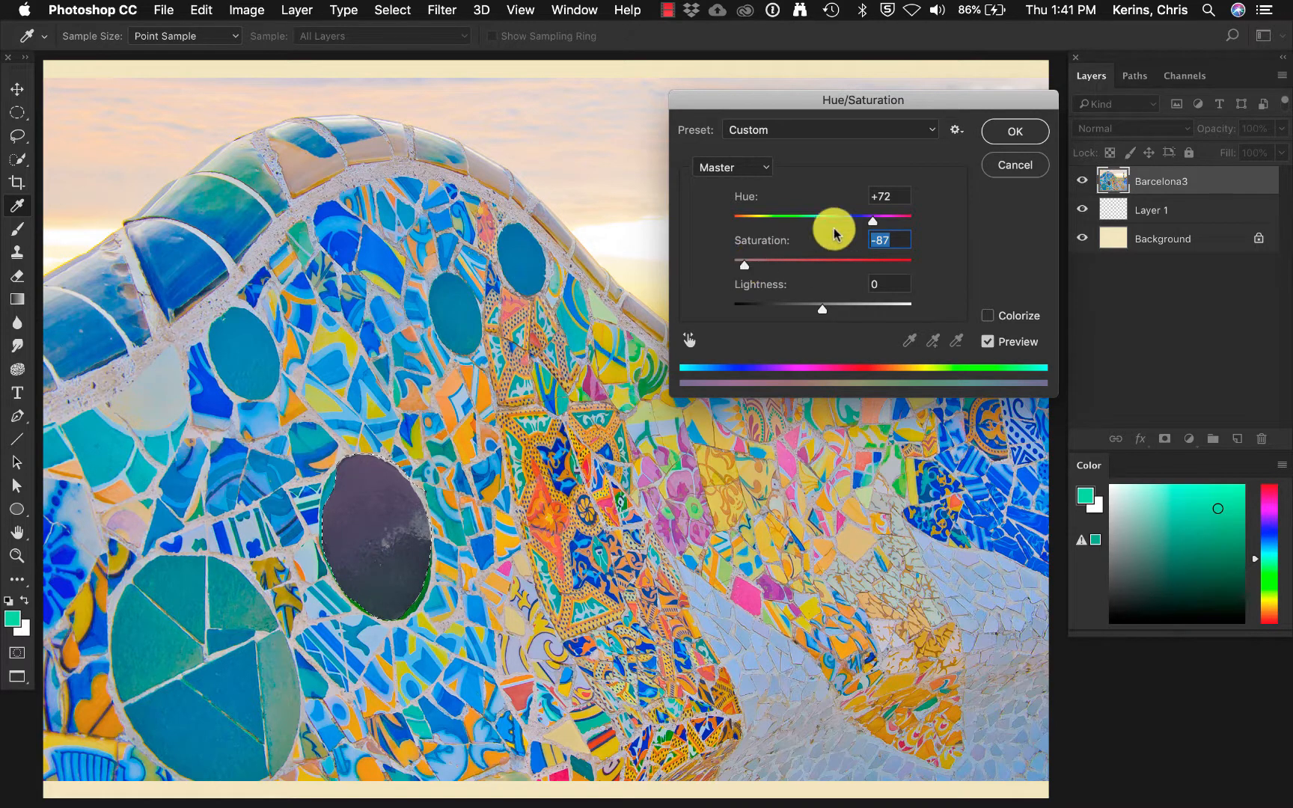
pyautogui.click(1002, 167)
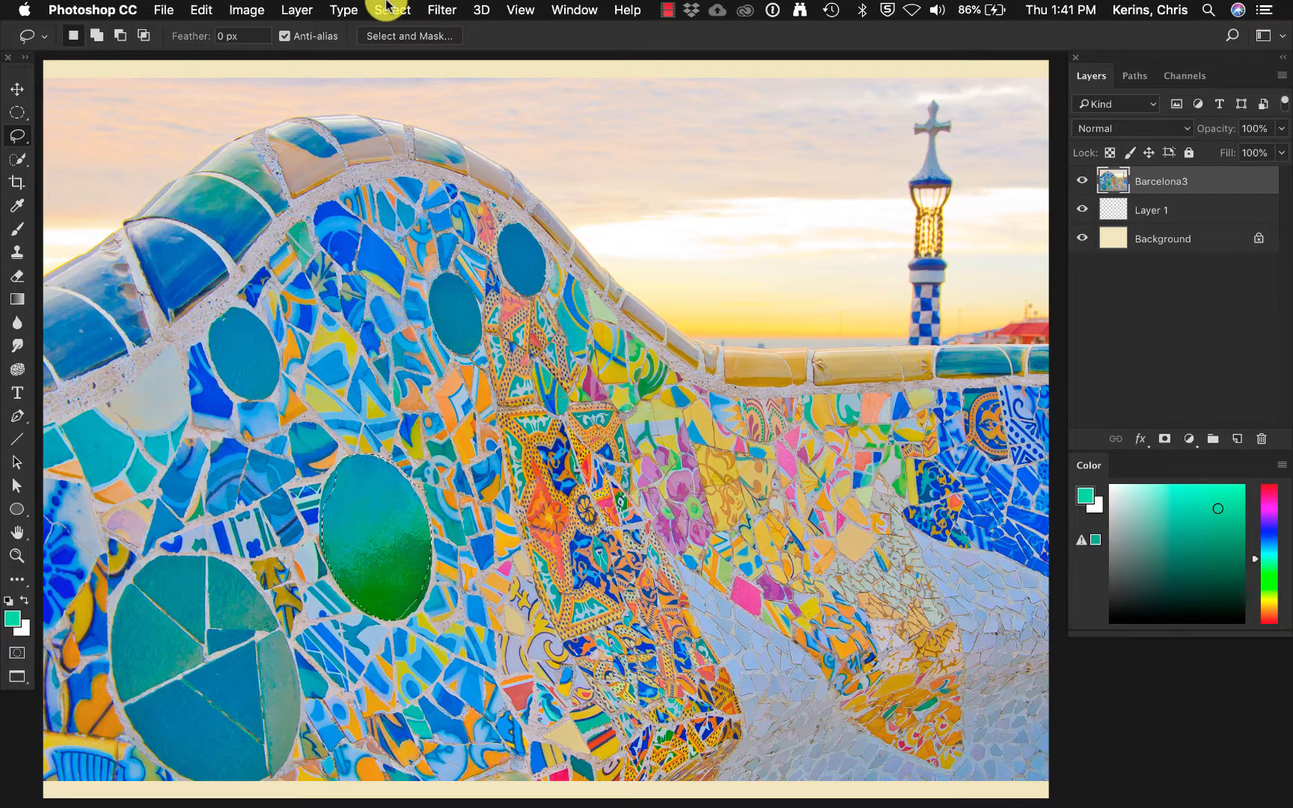
# Lasso the sky and tower above the mosaic wall and apply a Gaussian Blur with a 6.0-pixel radius.
pyautogui.hscroll(2, 898, 78)
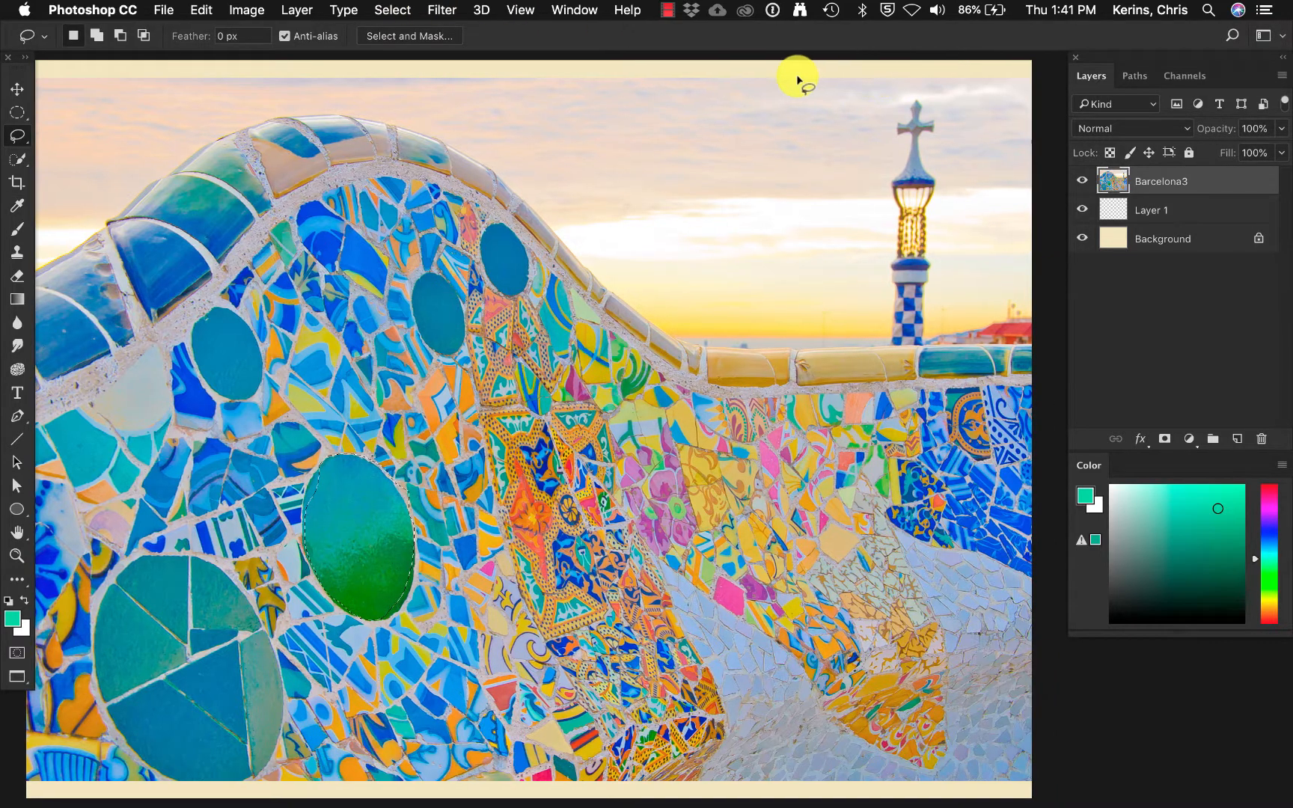
pyautogui.moveTo(348, 65)
pyautogui.mouseDown()
pyautogui.moveTo(398, 121)
pyautogui.moveTo(470, 148)
pyautogui.moveTo(528, 193)
pyautogui.moveTo(662, 329)
pyautogui.moveTo(734, 350)
pyautogui.moveTo(1027, 334)
pyautogui.moveTo(1044, 242)
pyautogui.moveTo(1030, 138)
pyautogui.moveTo(1045, 68)
pyautogui.moveTo(964, 52)
pyautogui.moveTo(663, 49)
pyautogui.moveTo(333, 55)
pyautogui.moveTo(327, 67)
pyautogui.mouseUp()
pyautogui.click(441, 9)
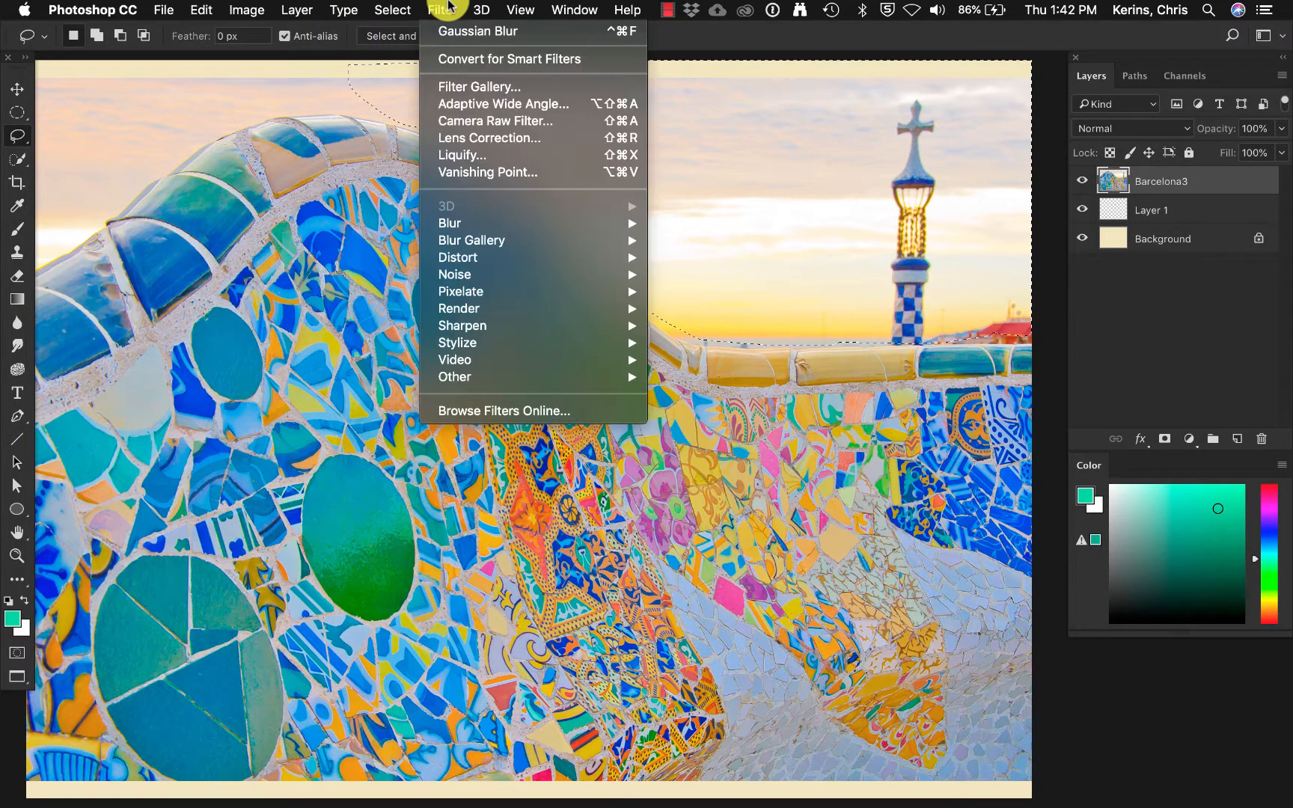
pyautogui.moveTo(469, 222)
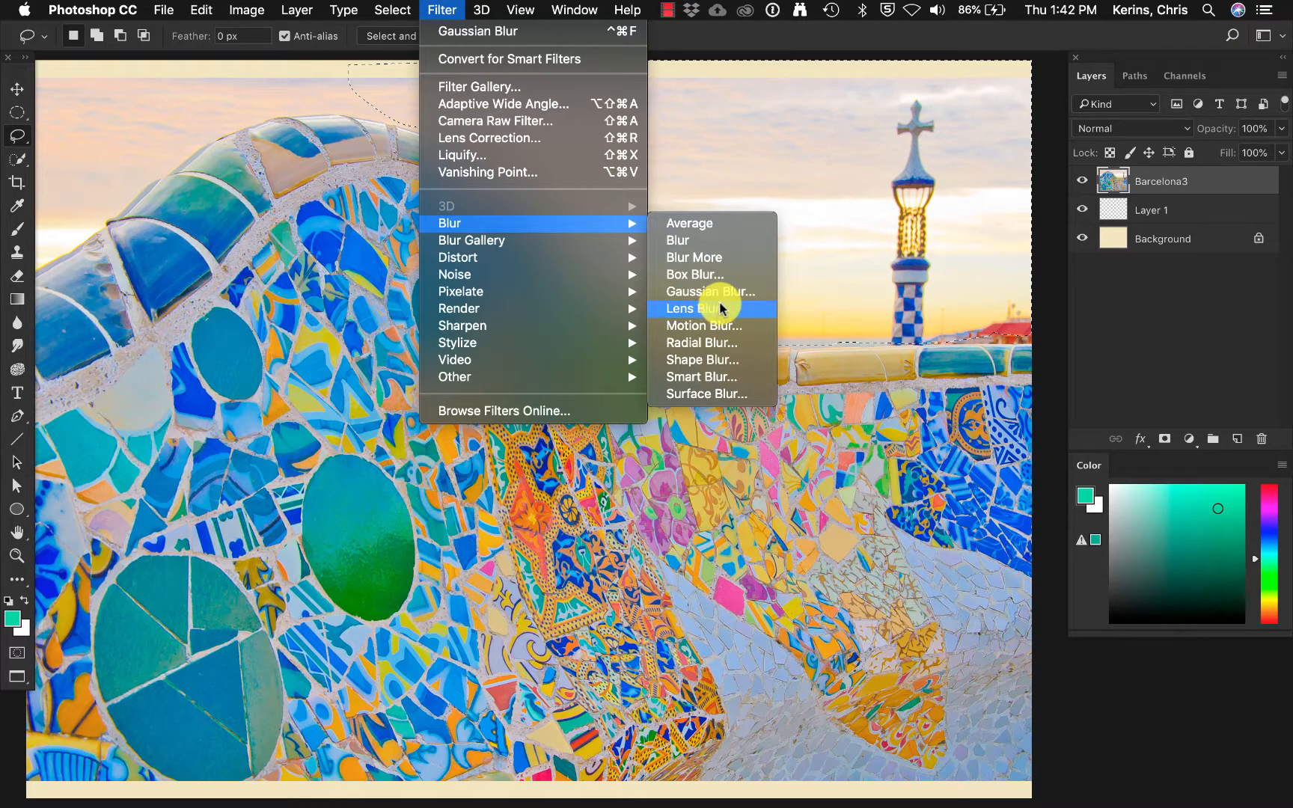
pyautogui.click(711, 291)
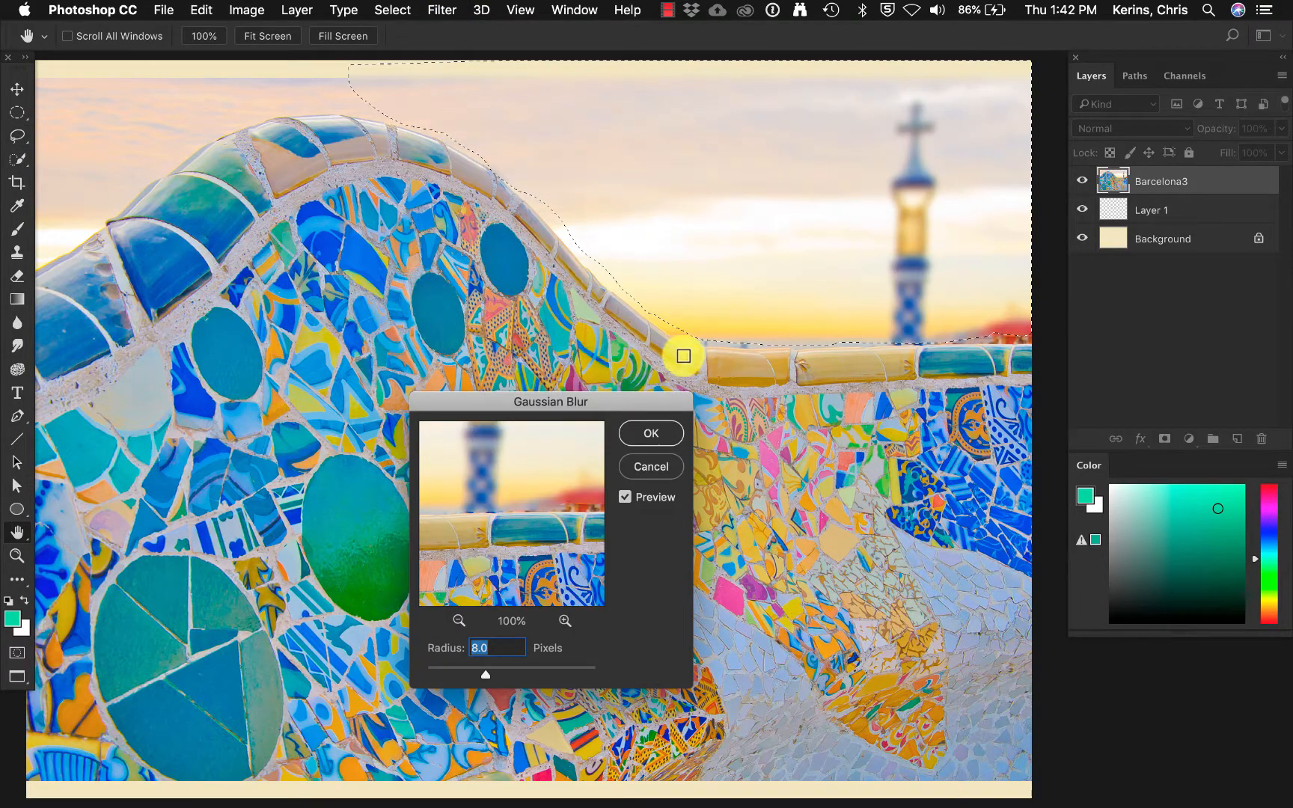
pyautogui.moveTo(485, 674); pyautogui.dragTo(477, 680)
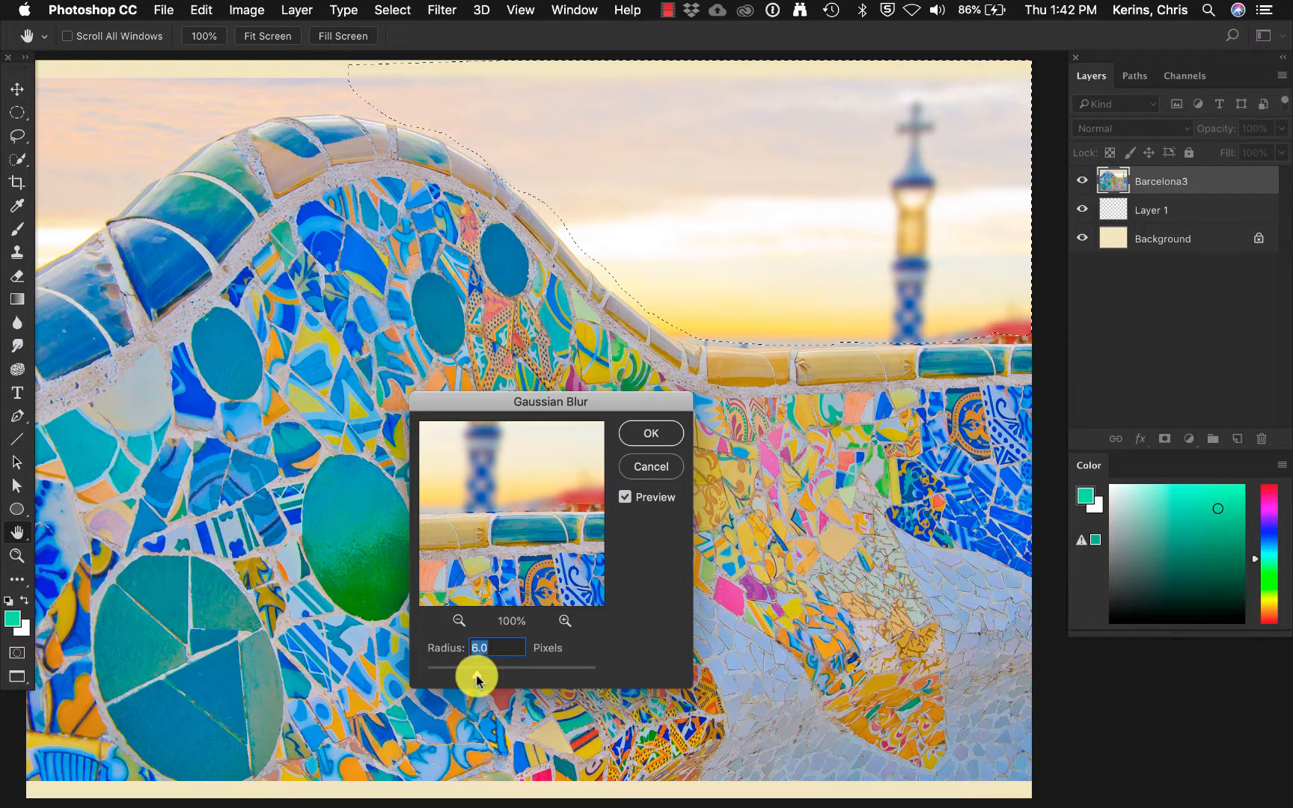
pyautogui.click(639, 434)
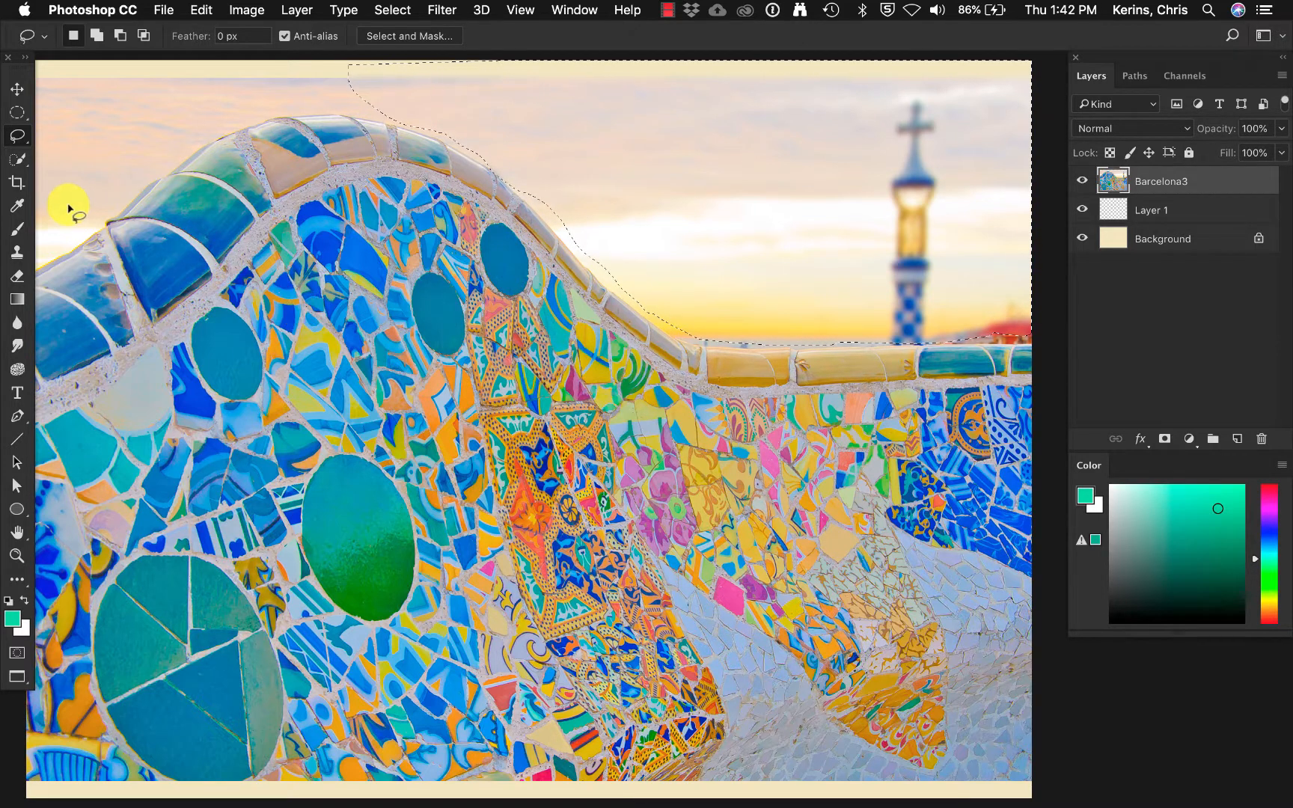
# Clear the sky selection, and select the large green oval tile and the two small ovals near the wall's crest with Quick Selection.
pyautogui.click(16, 160)
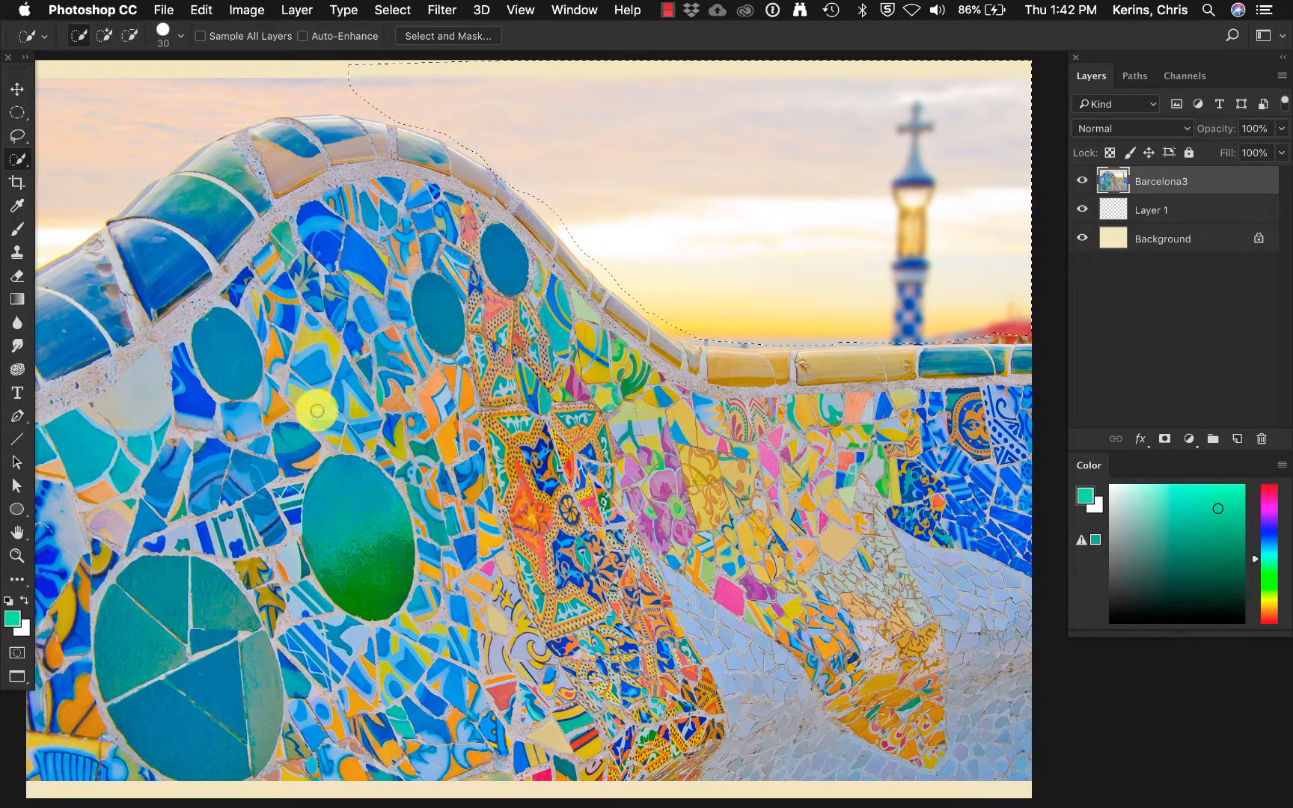
pyautogui.press('super+d')
pyautogui.moveTo(334, 481)
pyautogui.mouseDown()
pyautogui.moveTo(326, 469)
pyautogui.moveTo(323, 558)
pyautogui.mouseUp()
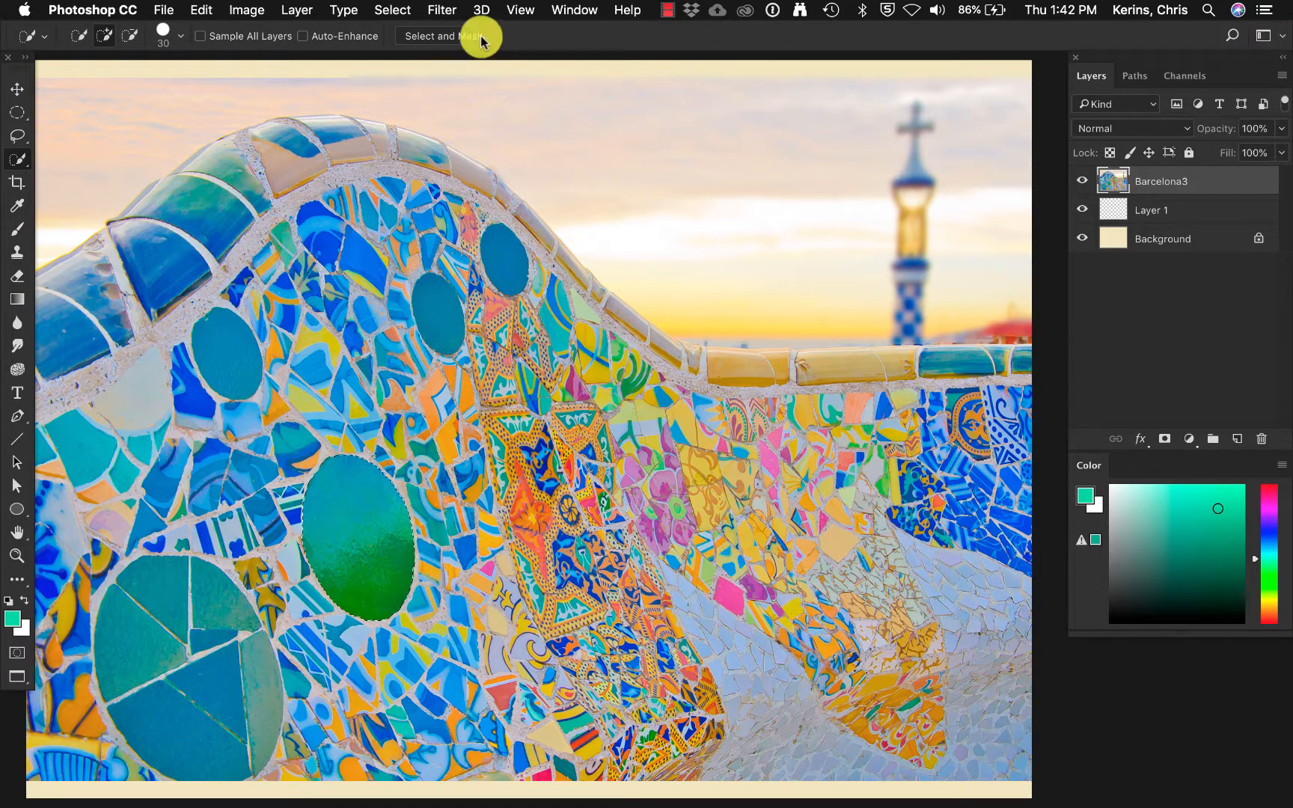
pyautogui.moveTo(426, 297); pyautogui.dragTo(429, 321)
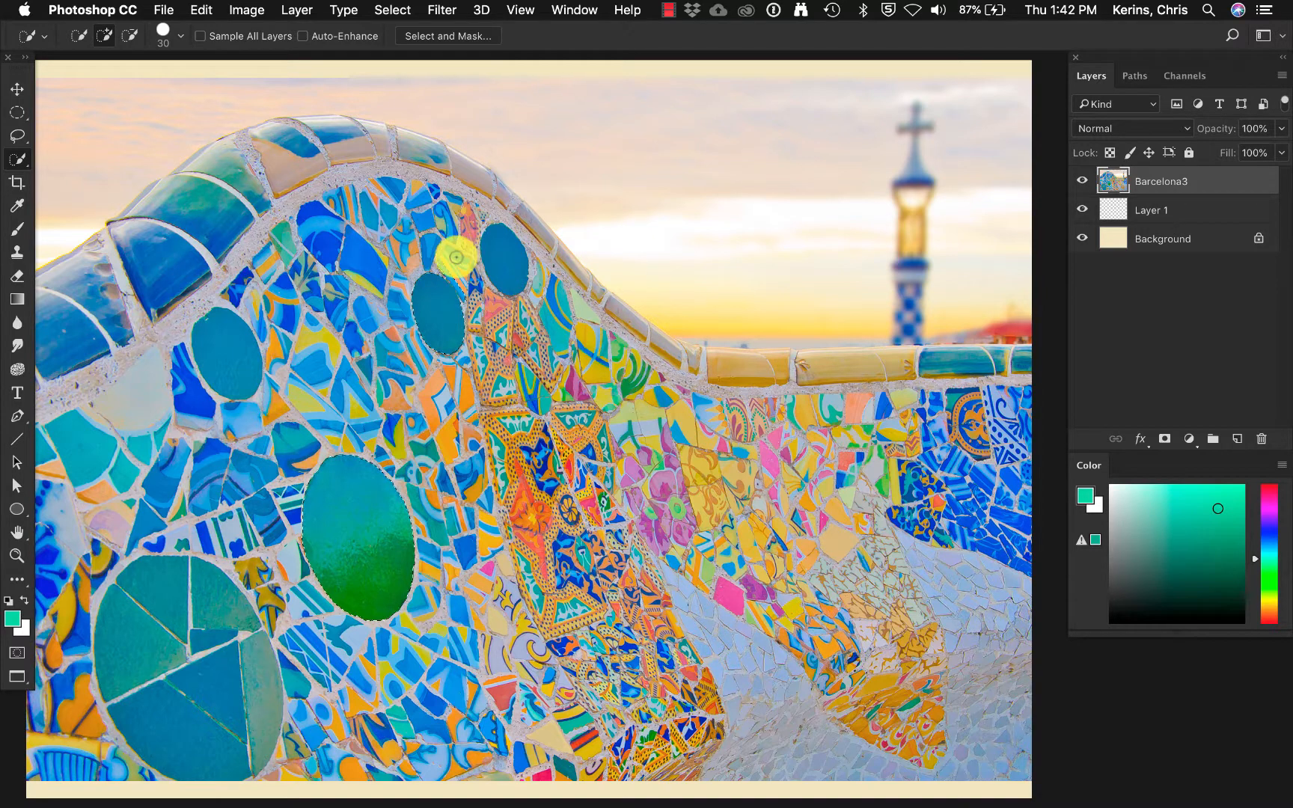
pyautogui.press('alt')
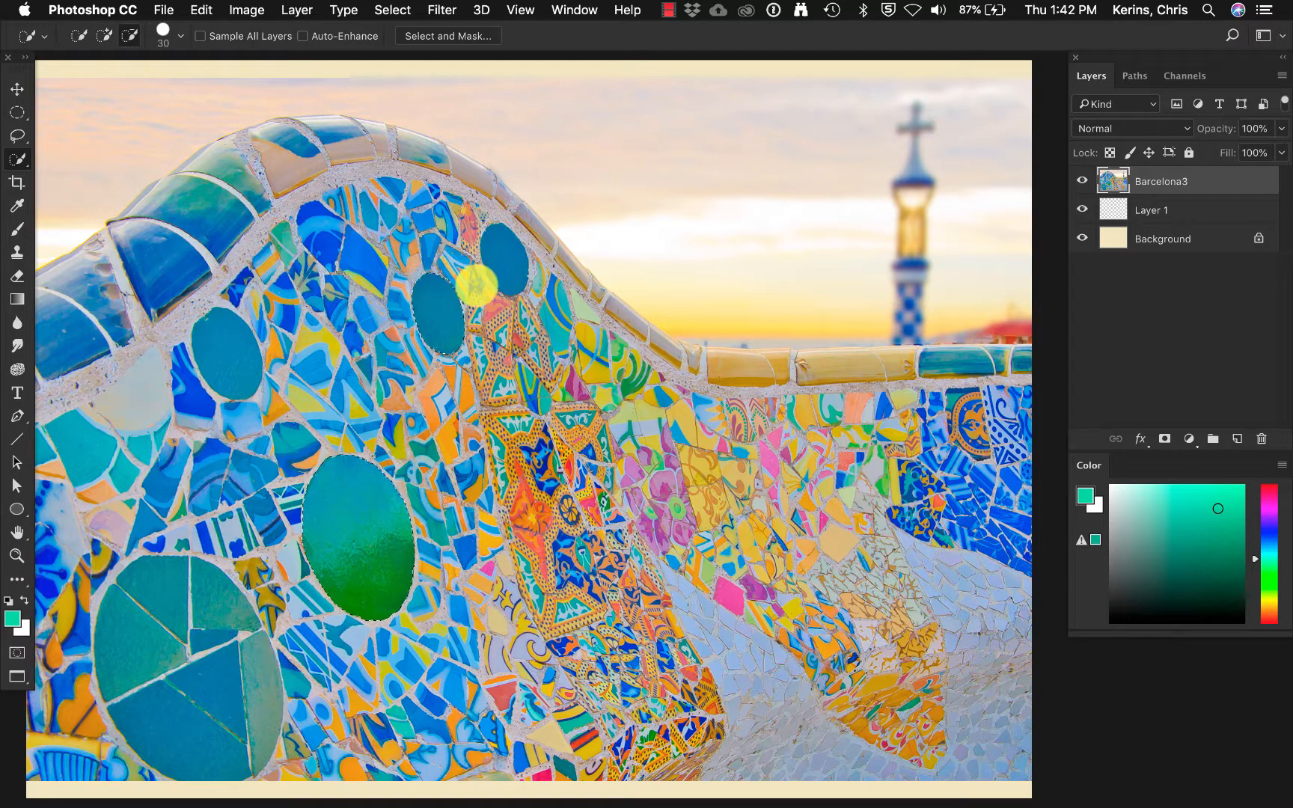
pyautogui.moveTo(496, 242); pyautogui.dragTo(495, 262)
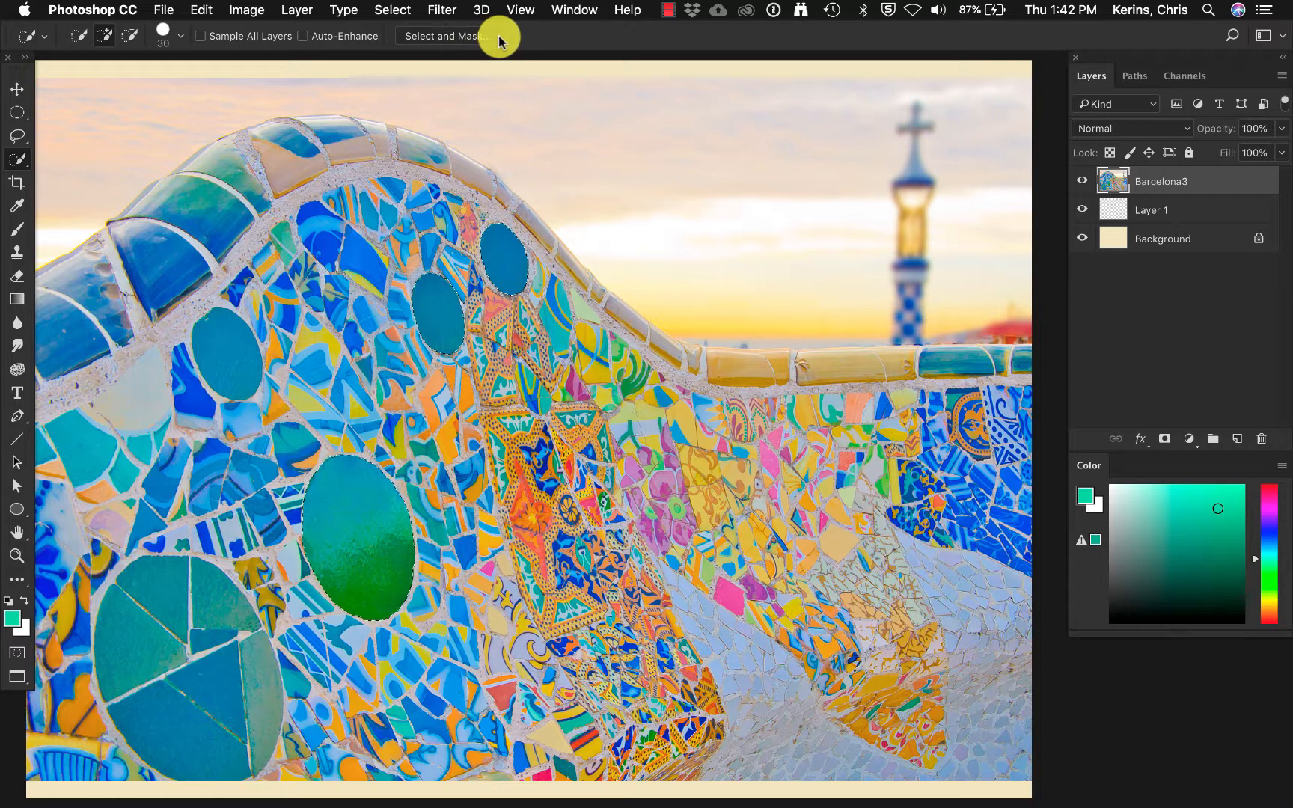
# Refine the three-oval selection in Select and Mask with the preview transparency at 82% and Smooth at 58.
pyautogui.click(459, 36)
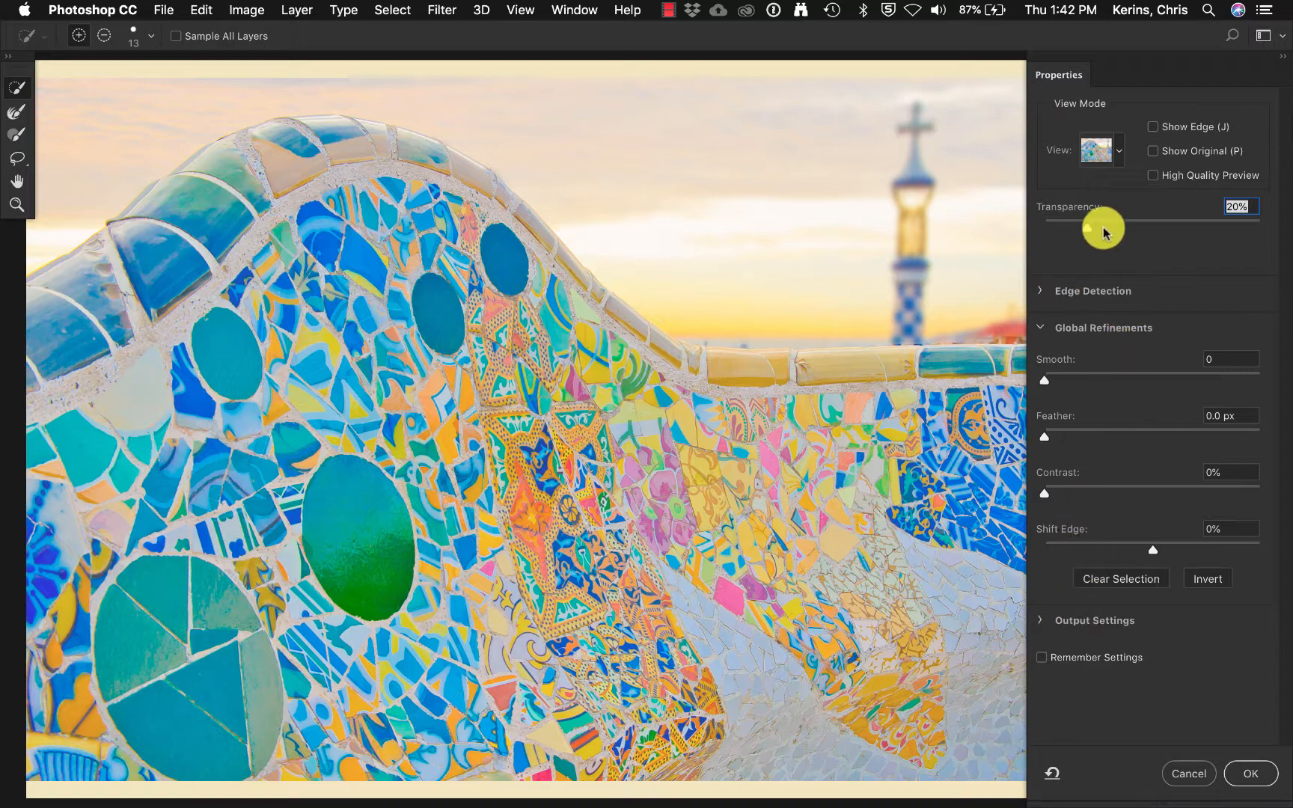
pyautogui.moveTo(1087, 227); pyautogui.dragTo(1223, 238)
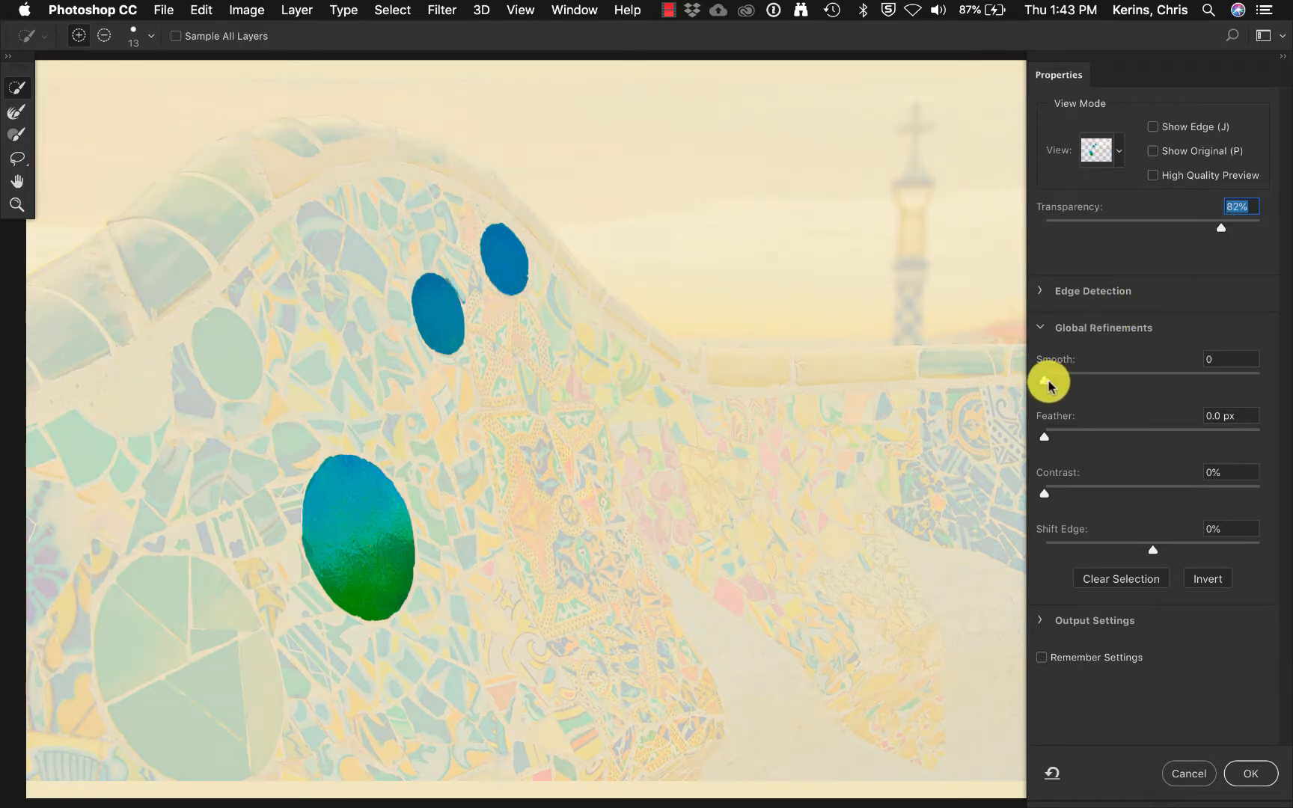
pyautogui.moveTo(1049, 385); pyautogui.dragTo(1170, 385)
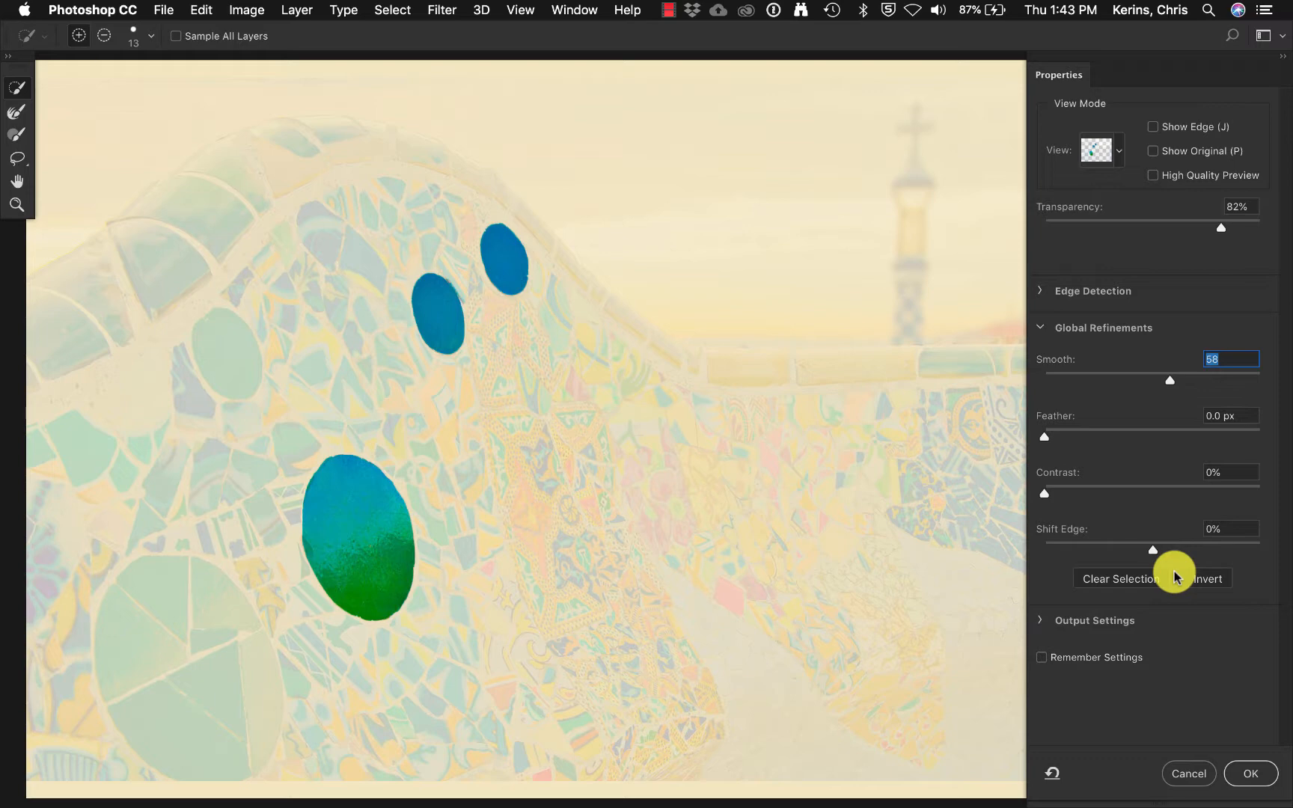
pyautogui.click(1253, 775)
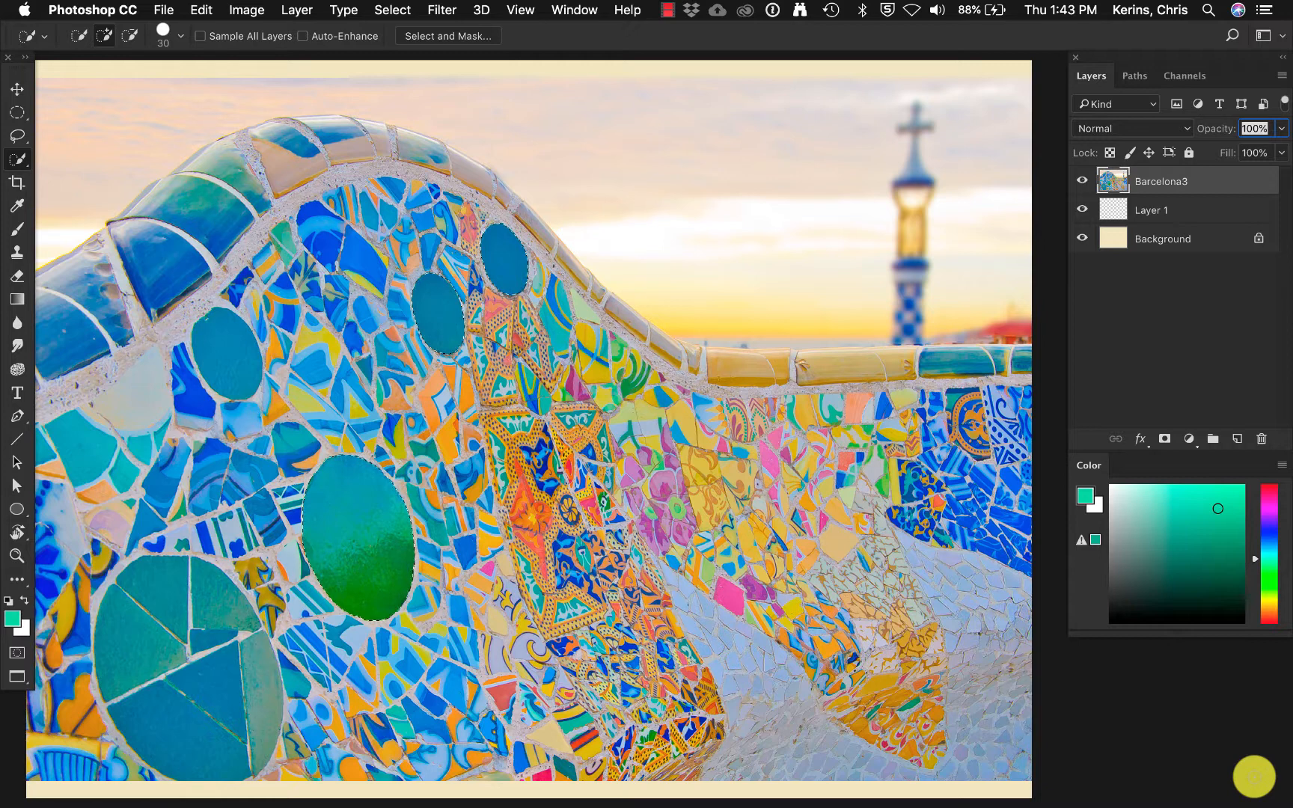
# Add a Hue/Saturation adjustment layer for the selected ovals and set its hue to -180.
pyautogui.click(1190, 440)
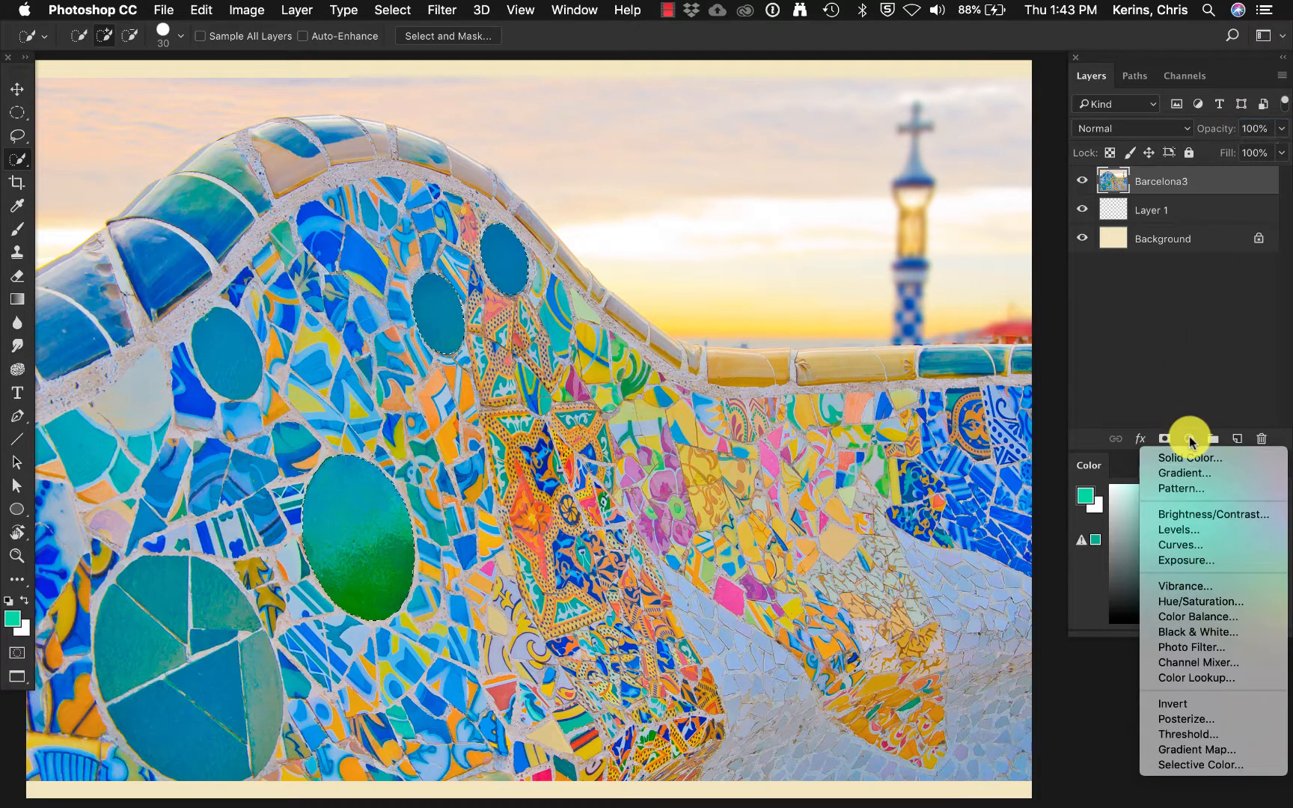
pyautogui.click(1201, 602)
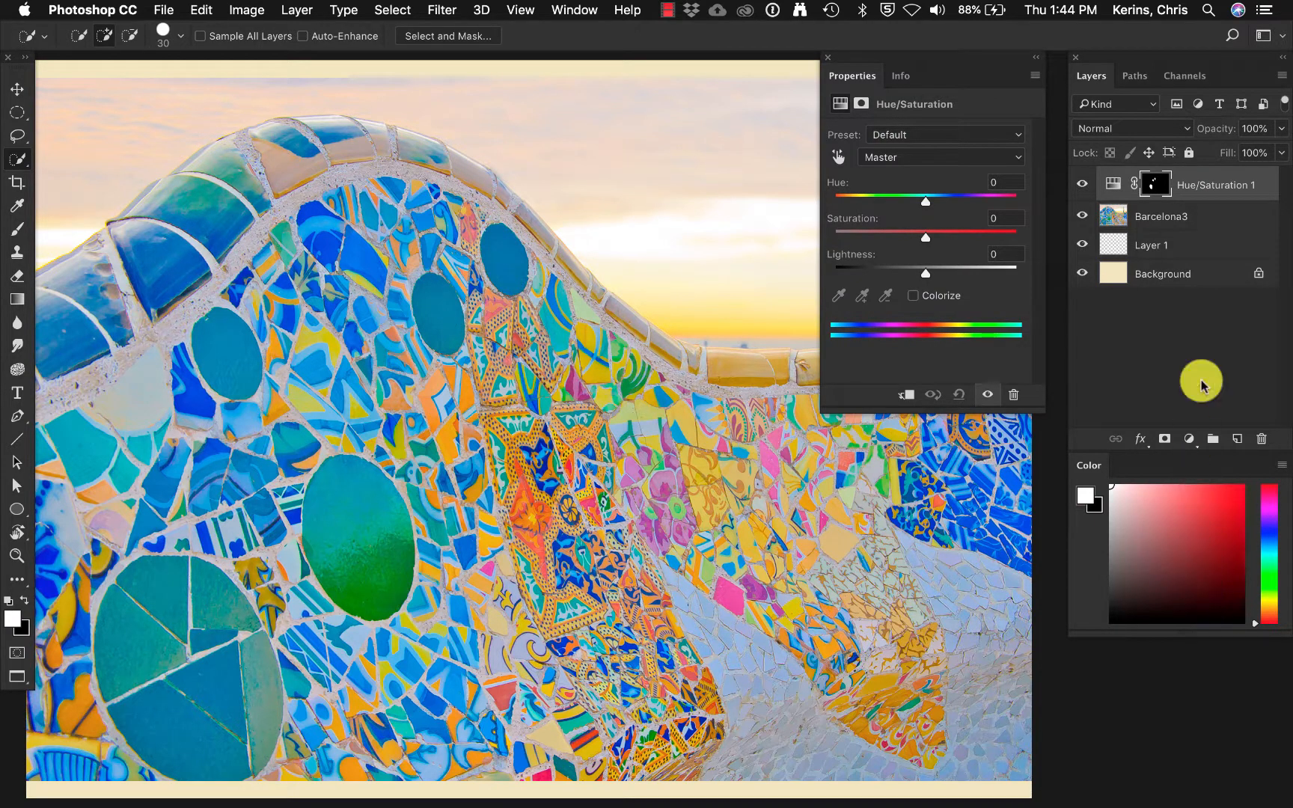
pyautogui.press('super+i')
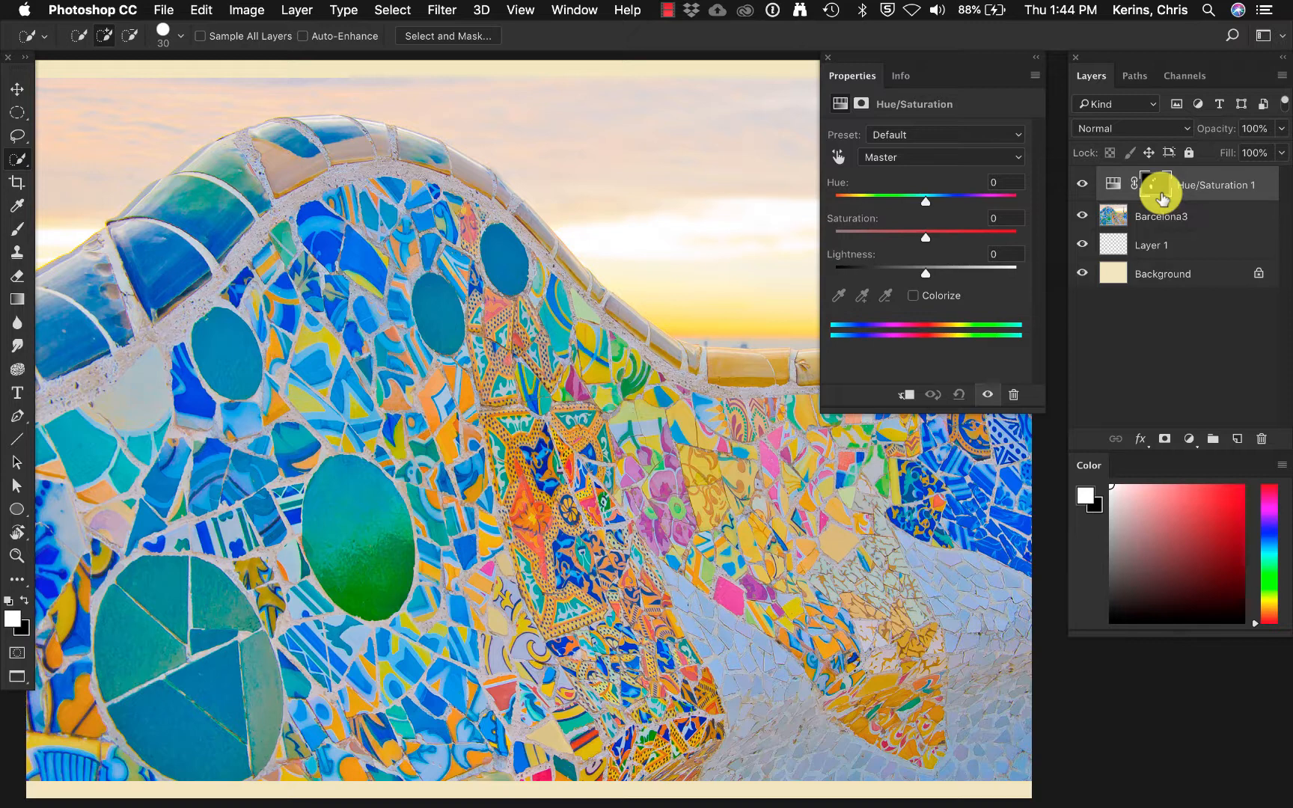
pyautogui.moveTo(923, 202); pyautogui.dragTo(834, 216)
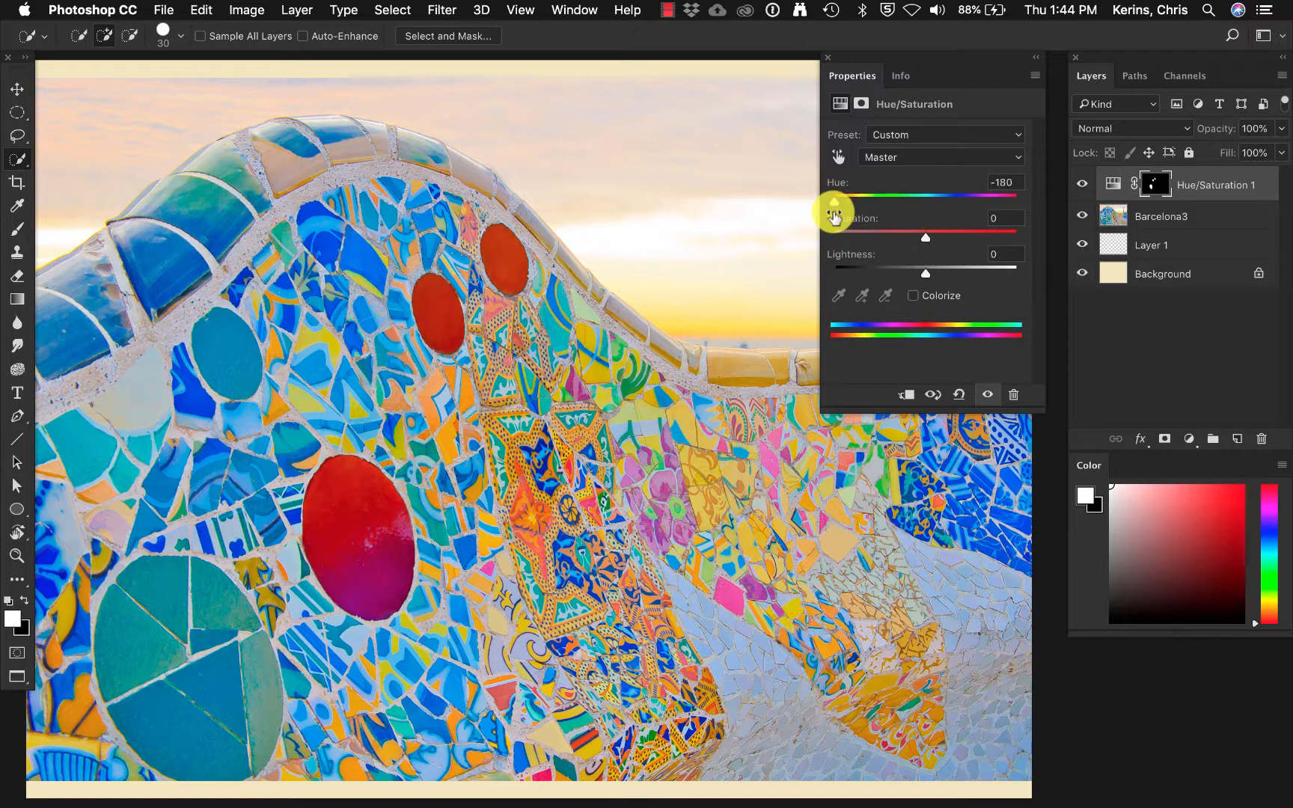
pyautogui.click(827, 57)
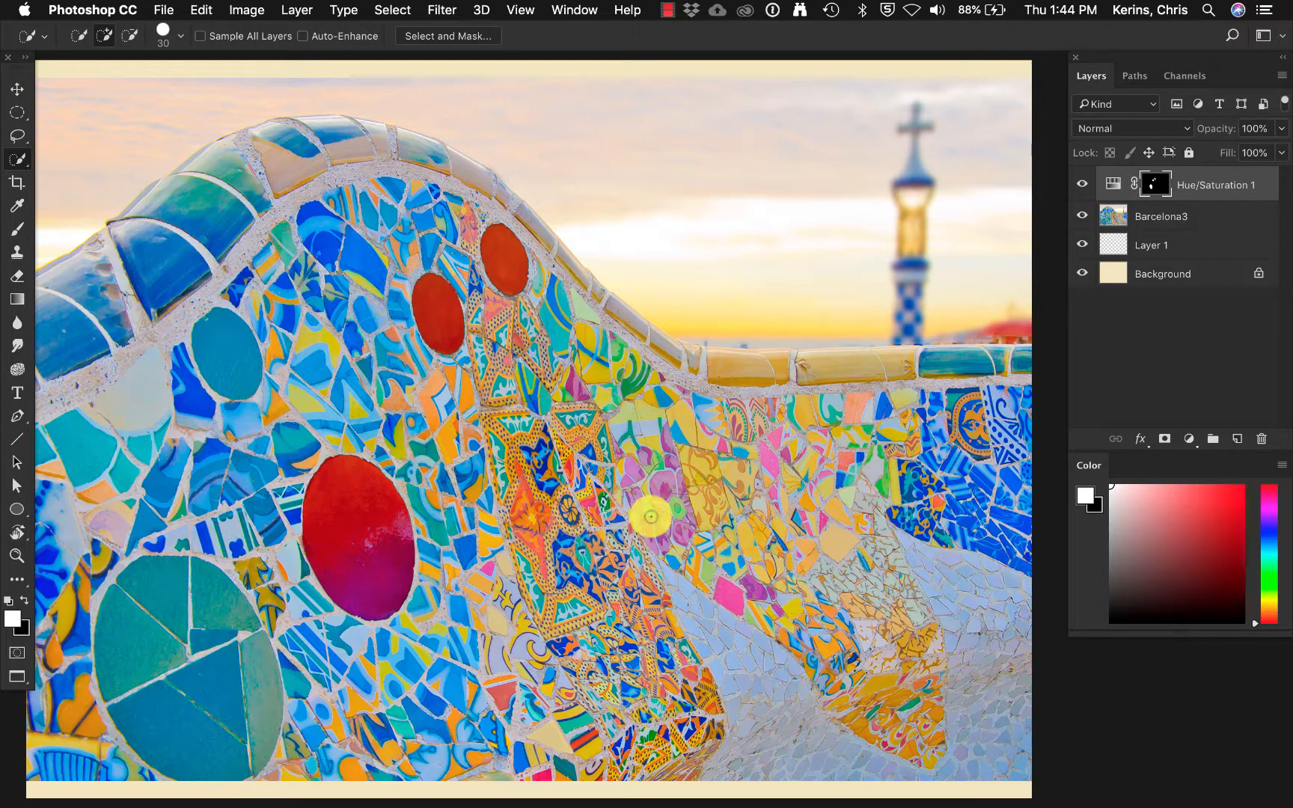
# Extend the Hue/Saturation mask in white to the remaining small blue oval tile and the tiled rim along the wall's top.
pyautogui.click(1247, 214)
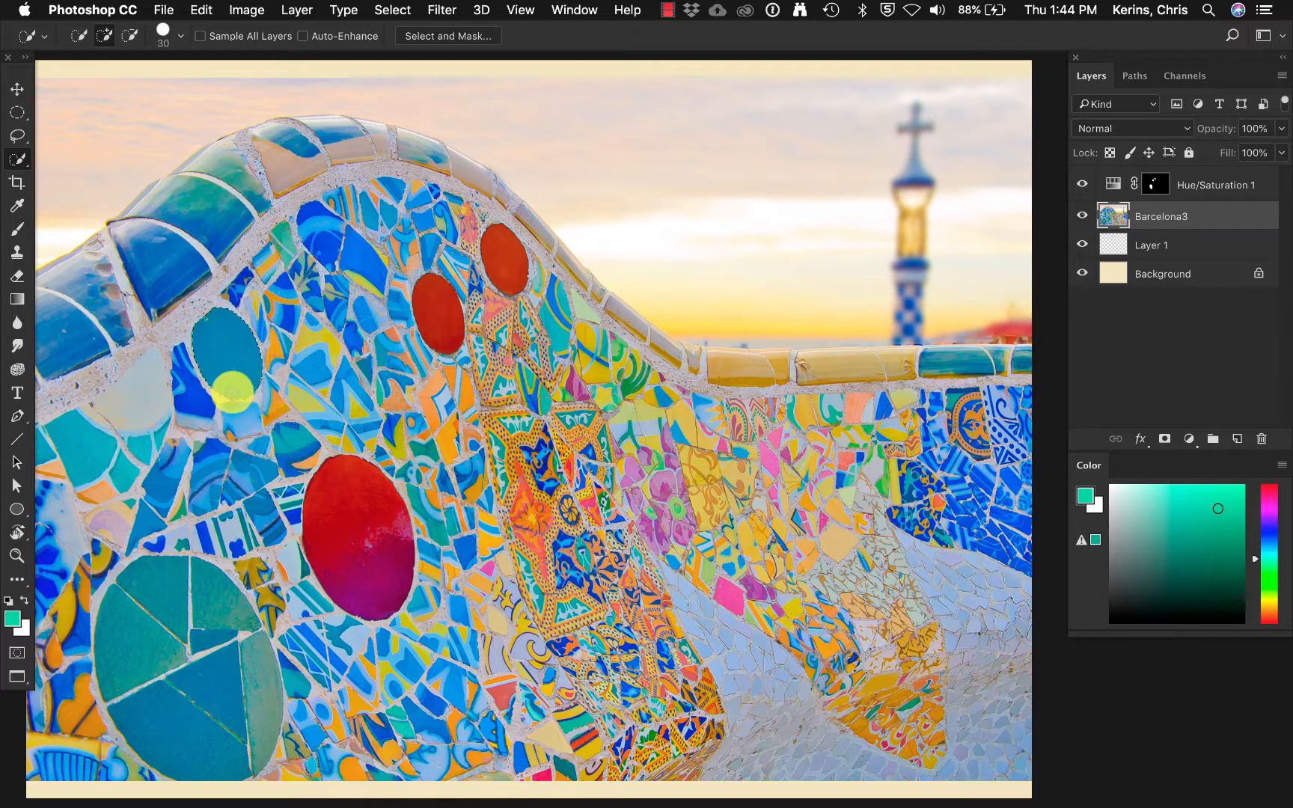
pyautogui.click(1155, 186)
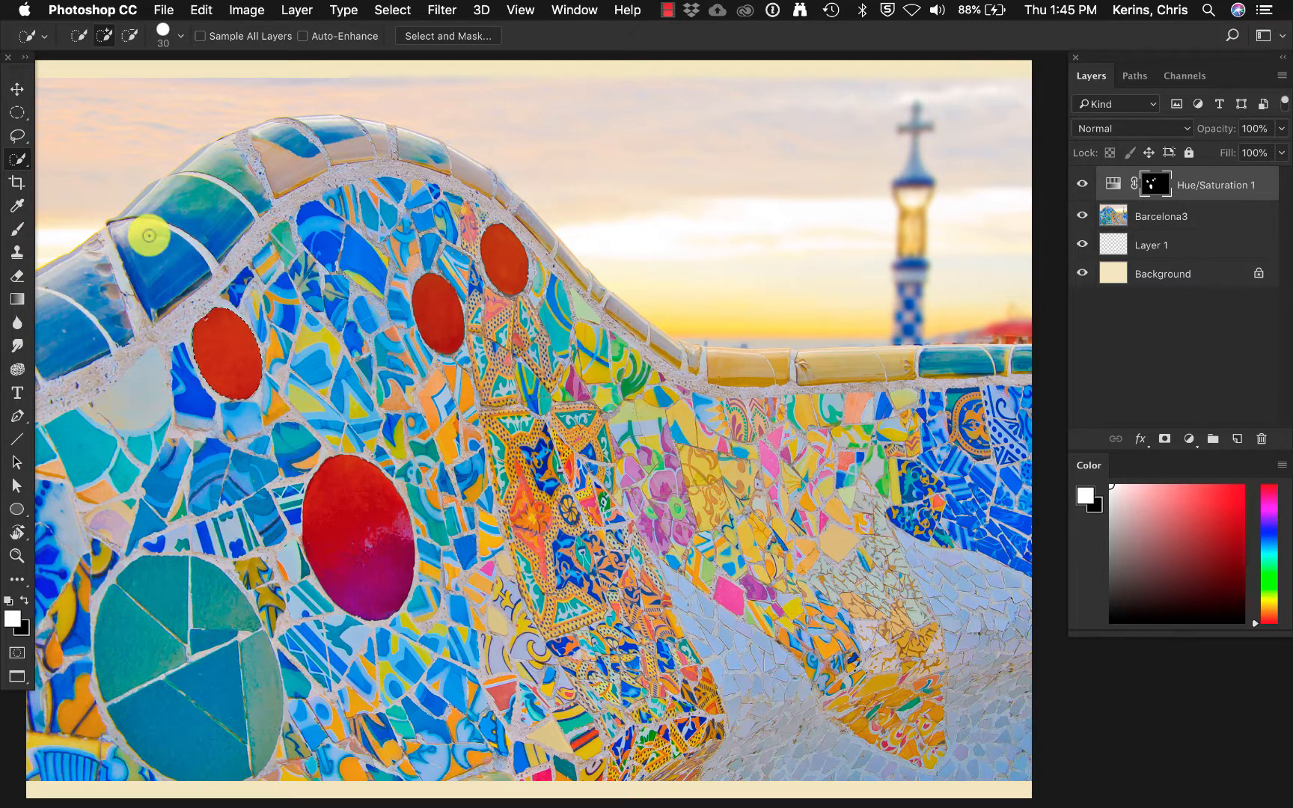
pyautogui.click(18, 231)
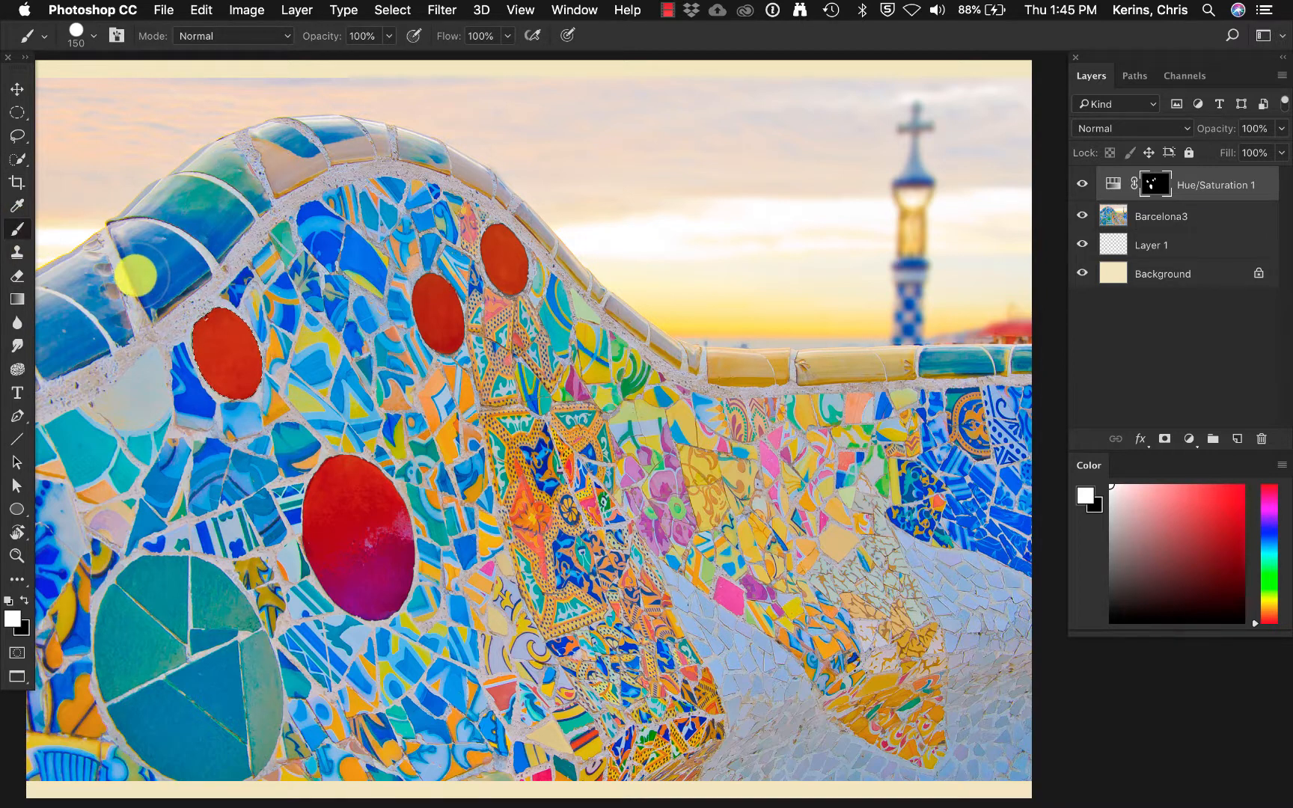
pyautogui.moveTo(135, 276)
pyautogui.mouseDown()
pyautogui.moveTo(150, 313)
pyautogui.moveTo(159, 6)
pyautogui.moveTo(191, 164)
pyautogui.moveTo(199, 259)
pyautogui.moveTo(186, 262)
pyautogui.mouseUp()
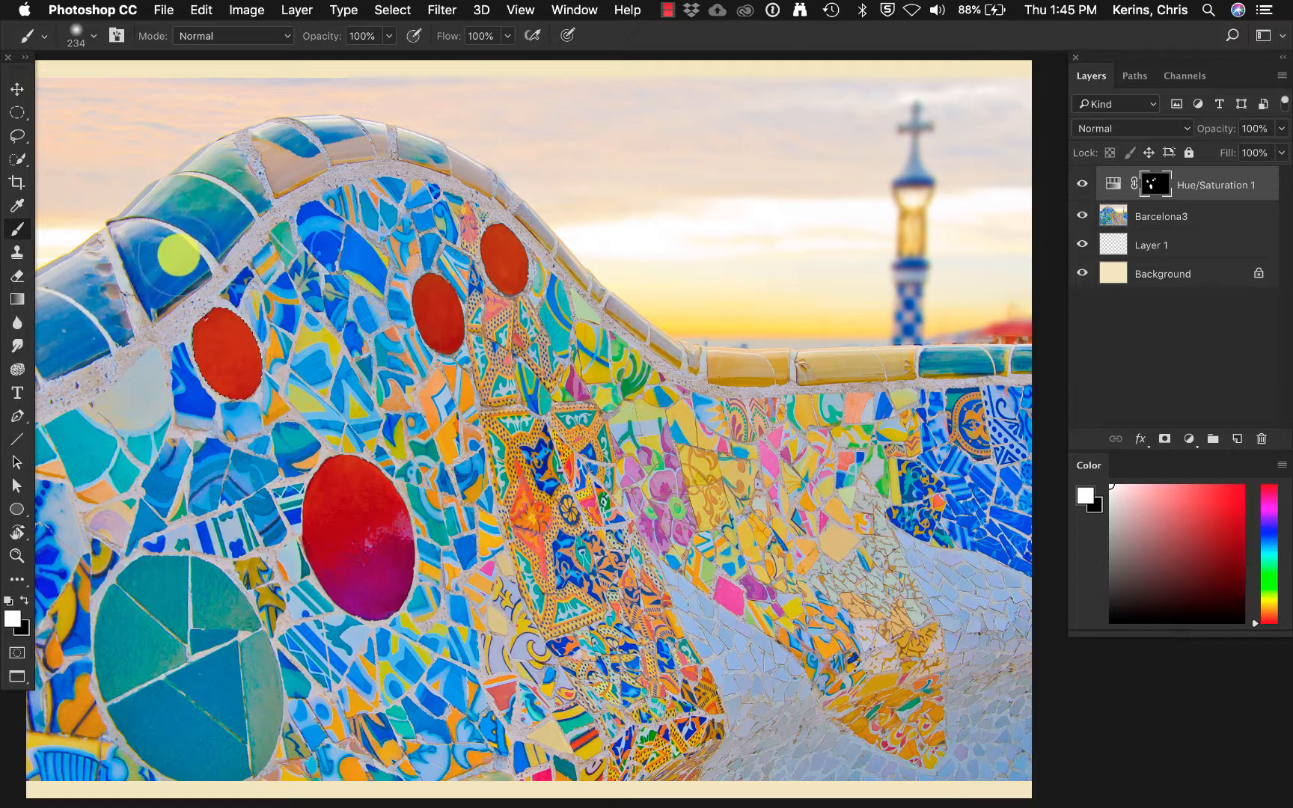
pyautogui.press('super+d')
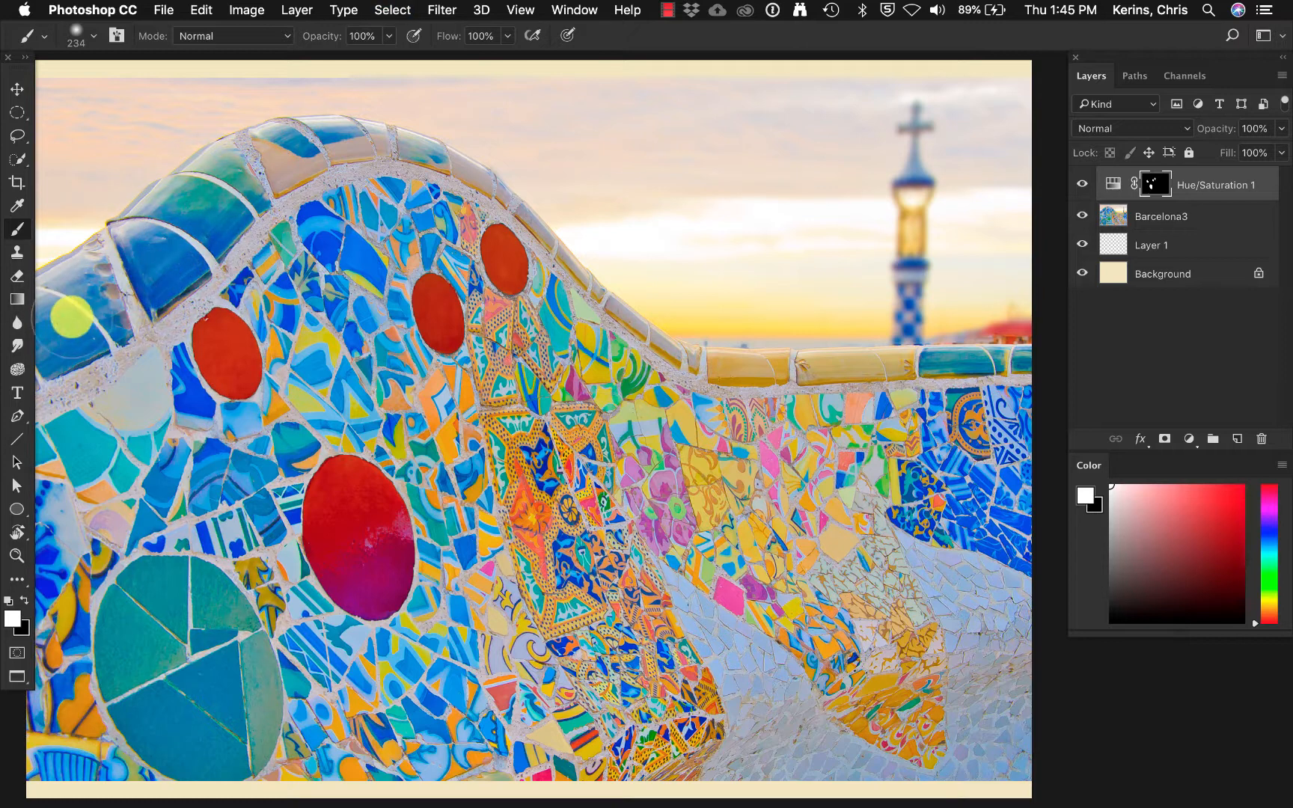
pyautogui.moveTo(54, 312)
pyautogui.mouseDown()
pyautogui.moveTo(162, 211)
pyautogui.moveTo(252, 164)
pyautogui.moveTo(321, 153)
pyautogui.moveTo(220, 209)
pyautogui.moveTo(45, 349)
pyautogui.mouseUp()
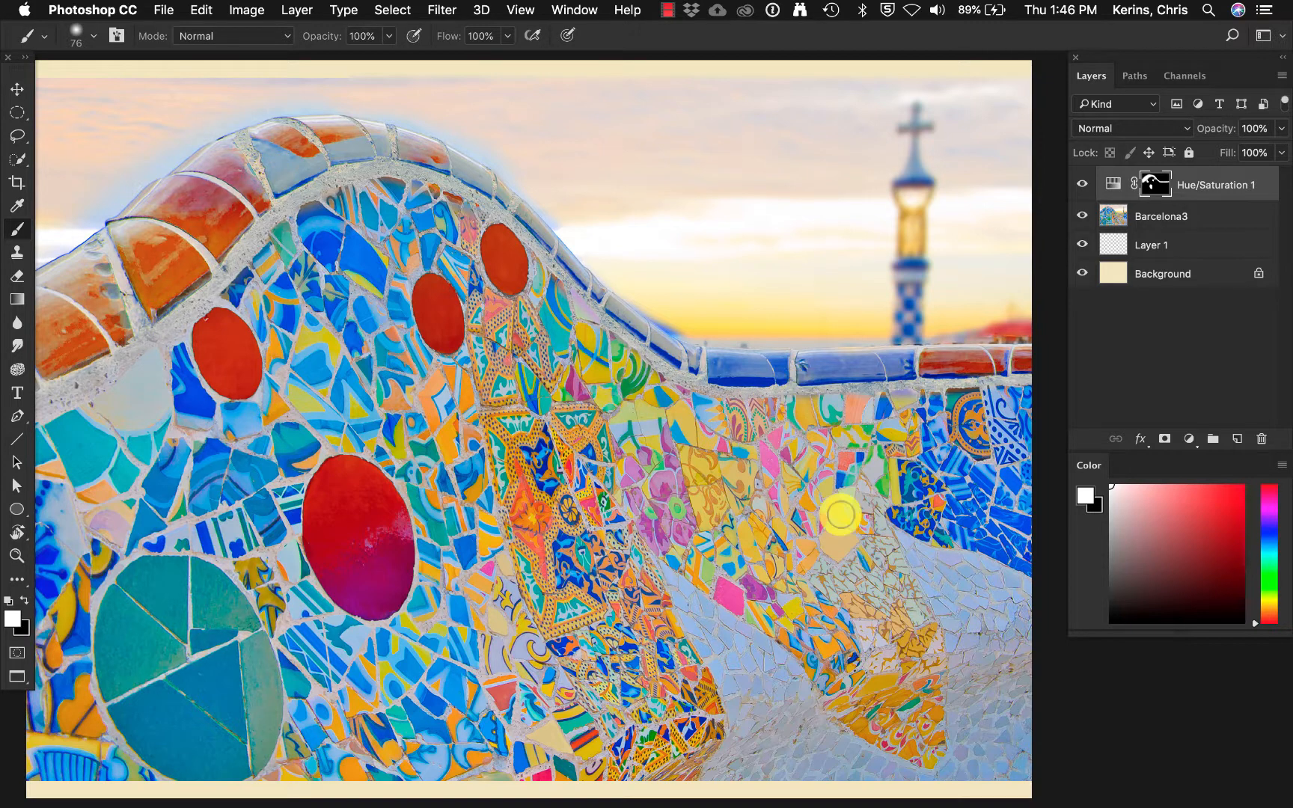
# Hide the Barcelona3 and Hue/Saturation 1 layers, and make a large elliptical selection with a second ellipse subtracted from its upper-right side.
pyautogui.click(1082, 217)
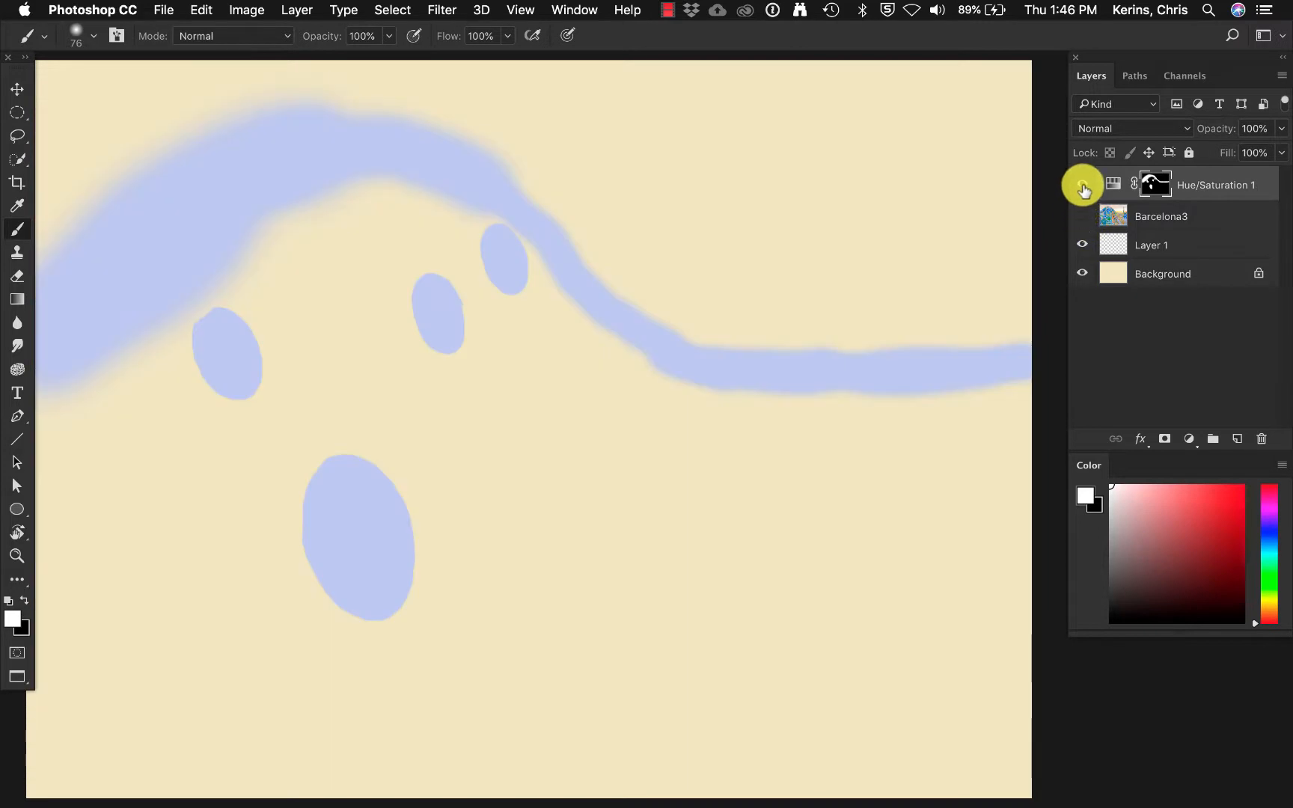
pyautogui.click(1082, 184)
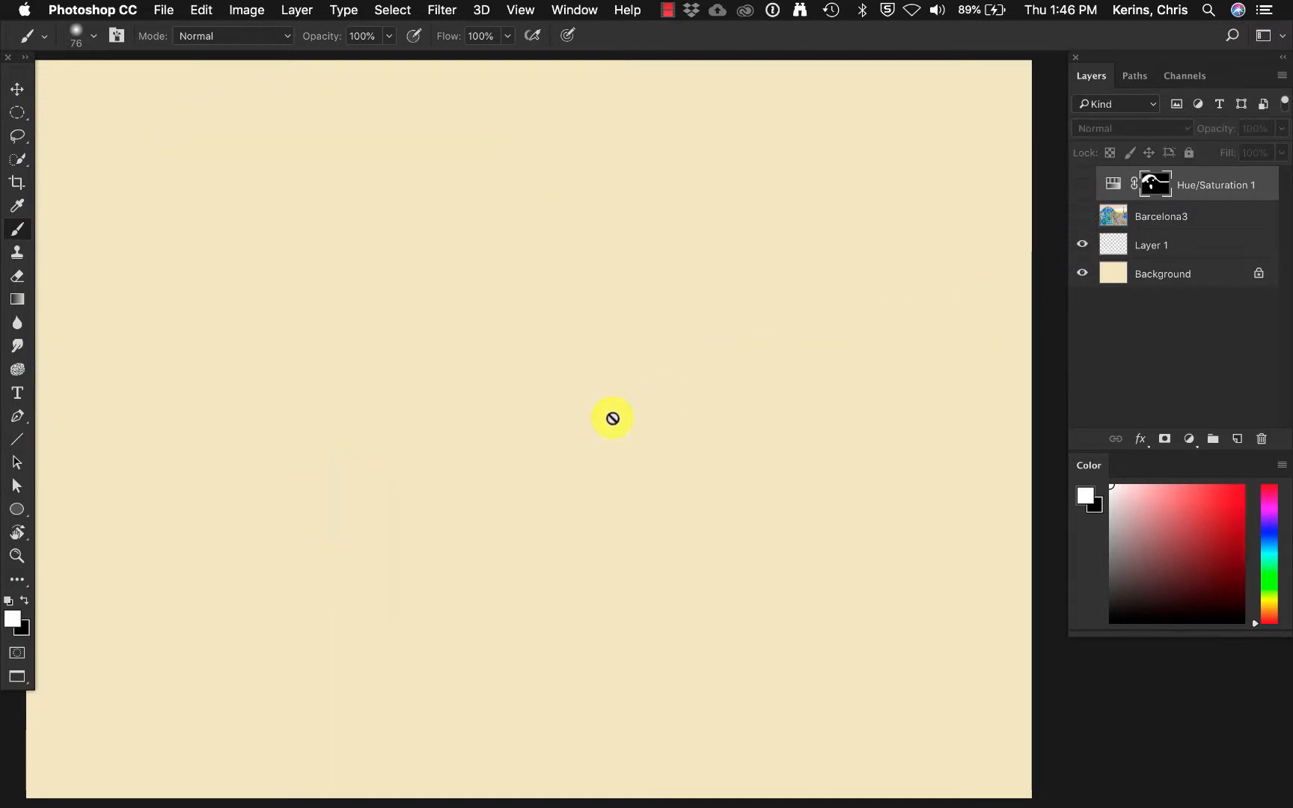
pyautogui.click(15, 114)
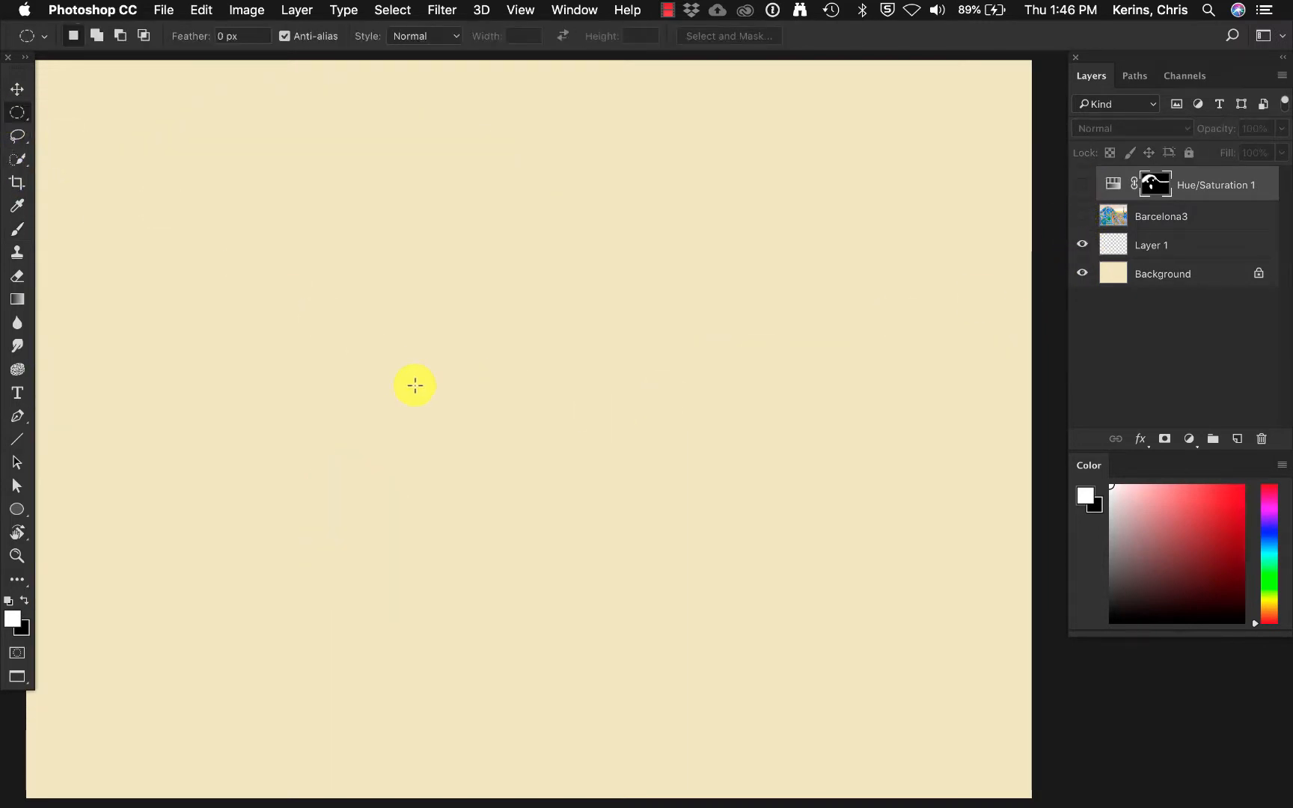
pyautogui.moveTo(280, 268); pyautogui.dragTo(762, 577)
pyautogui.press('alt')
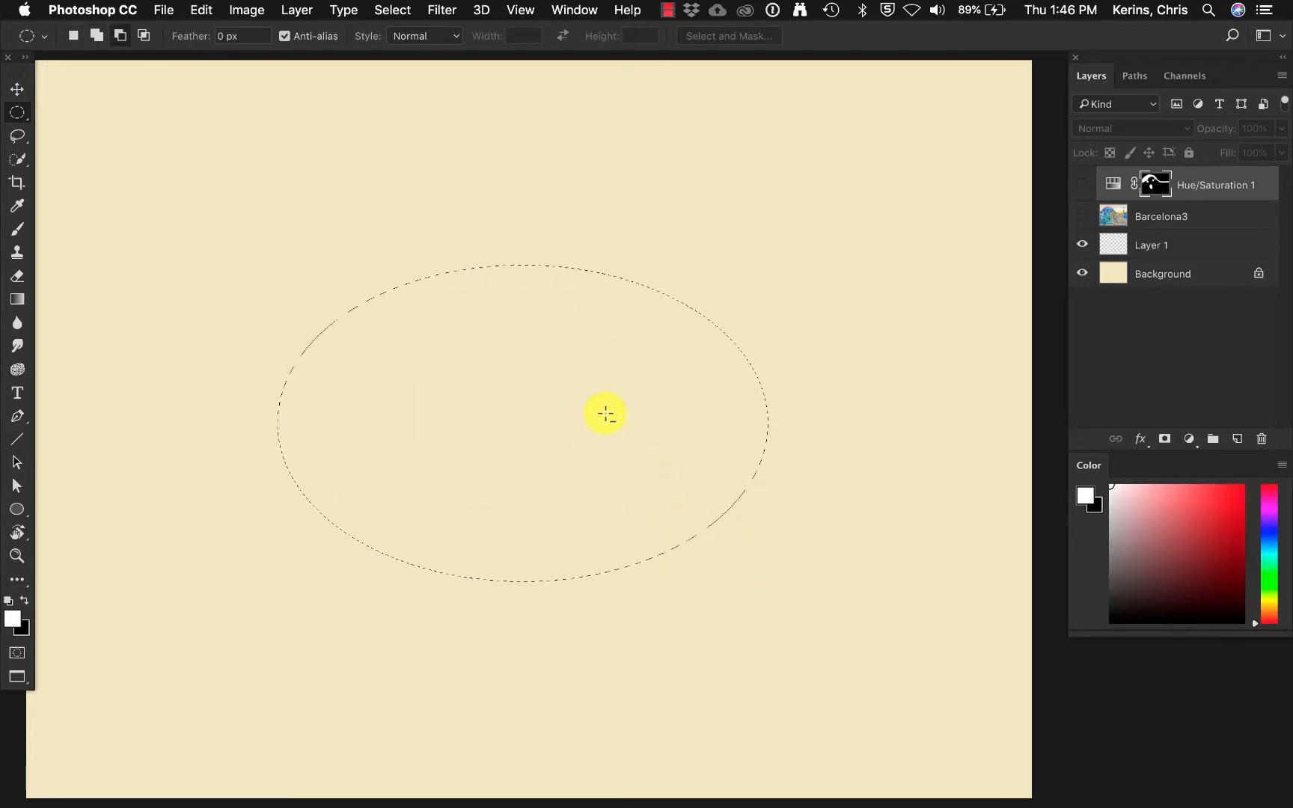
pyautogui.moveTo(557, 405); pyautogui.dragTo(880, 219)
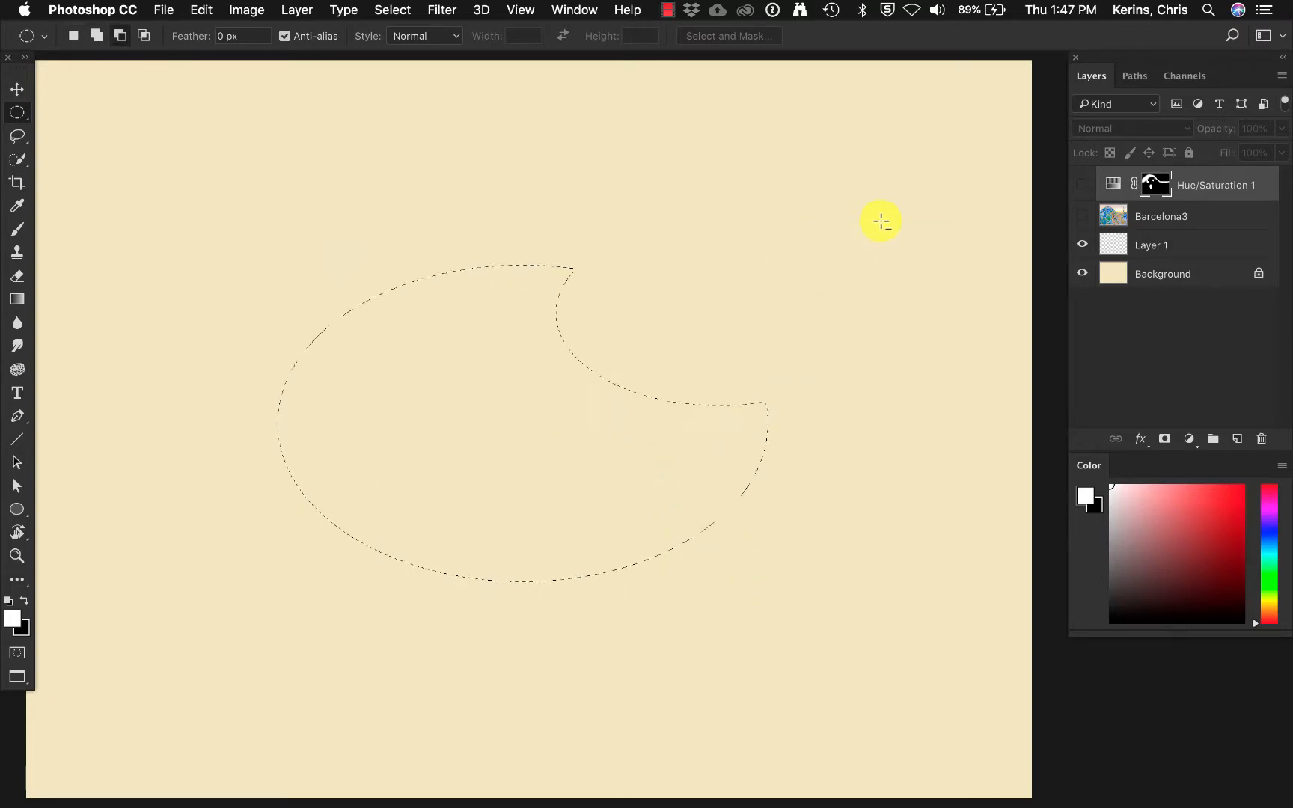
# Add a layer mask to Layer 1 from the notched ellipse selection.
pyautogui.click(1204, 251)
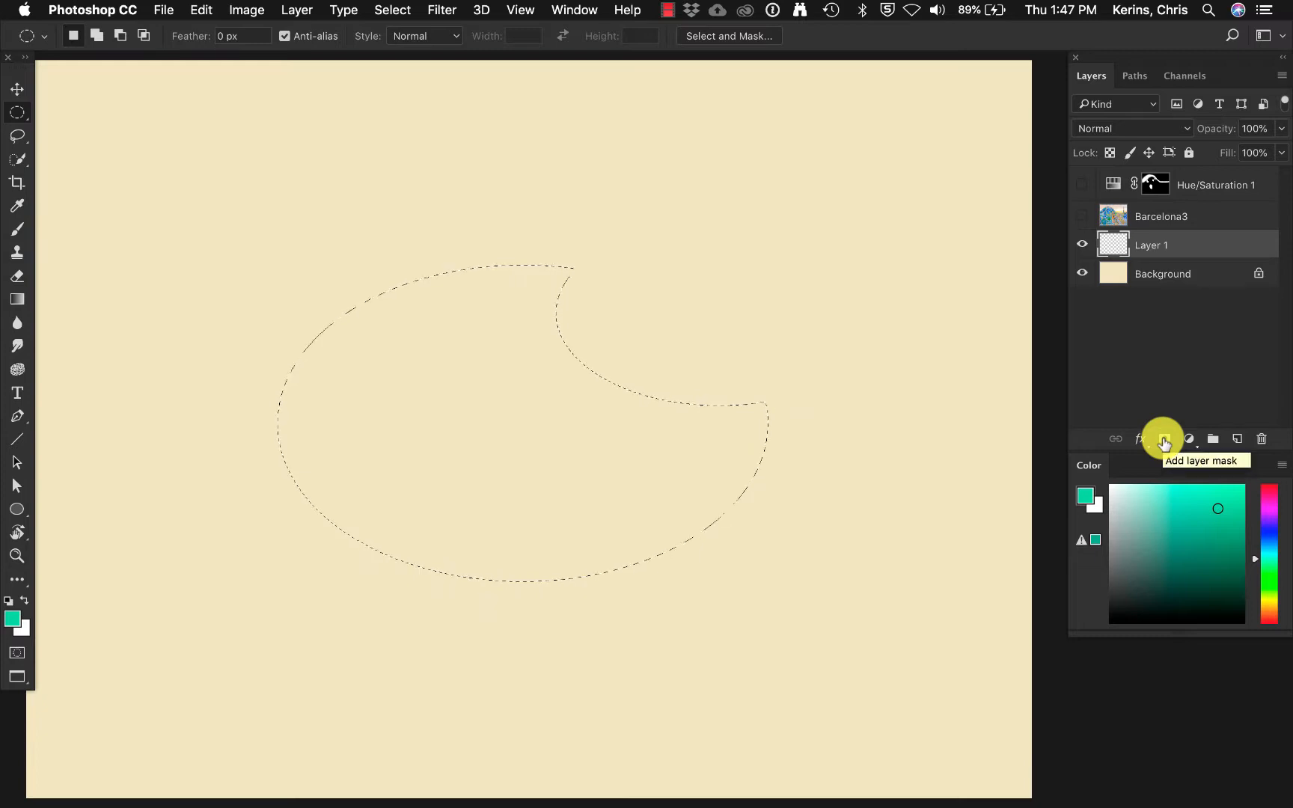
pyautogui.click(1164, 441)
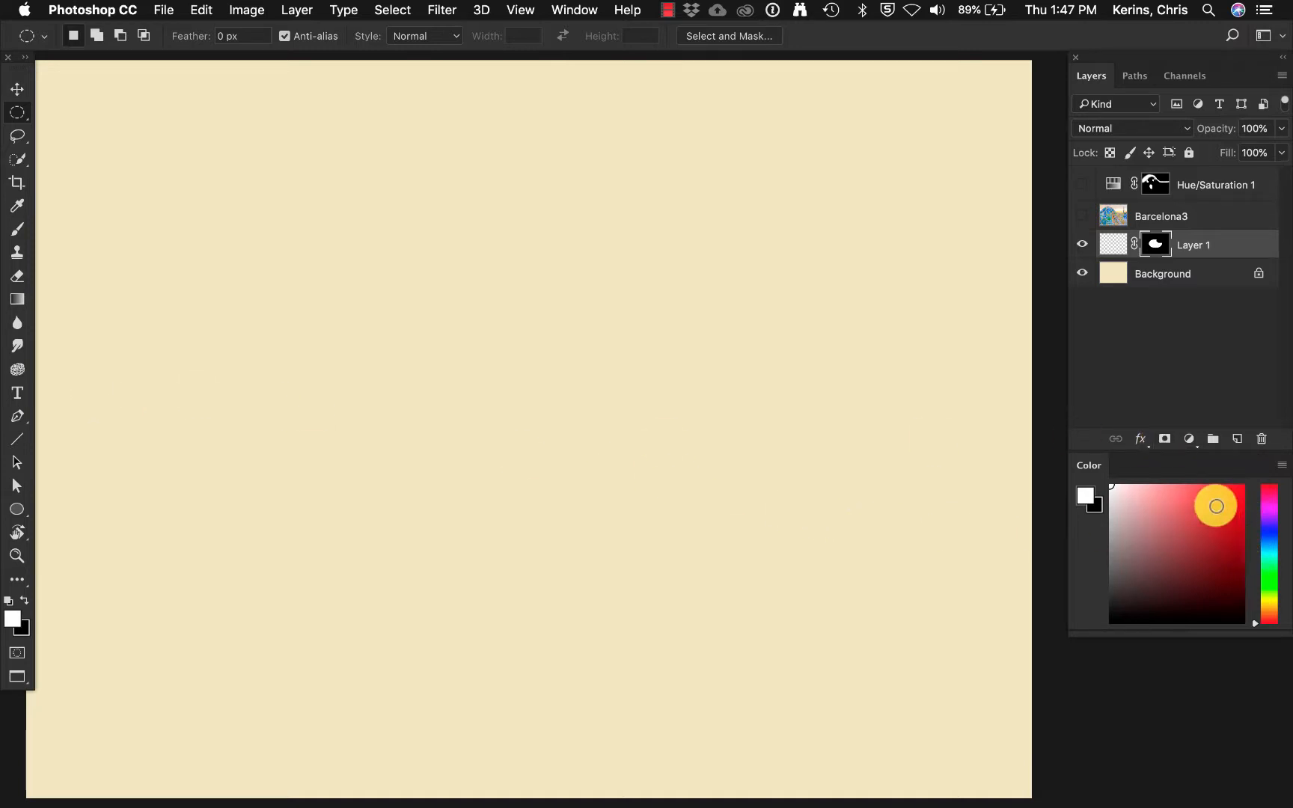
pyautogui.keyDown('ctrl'); pyautogui.click(351, 398); pyautogui.keyUp('ctrl')
pyautogui.click(433, 242)
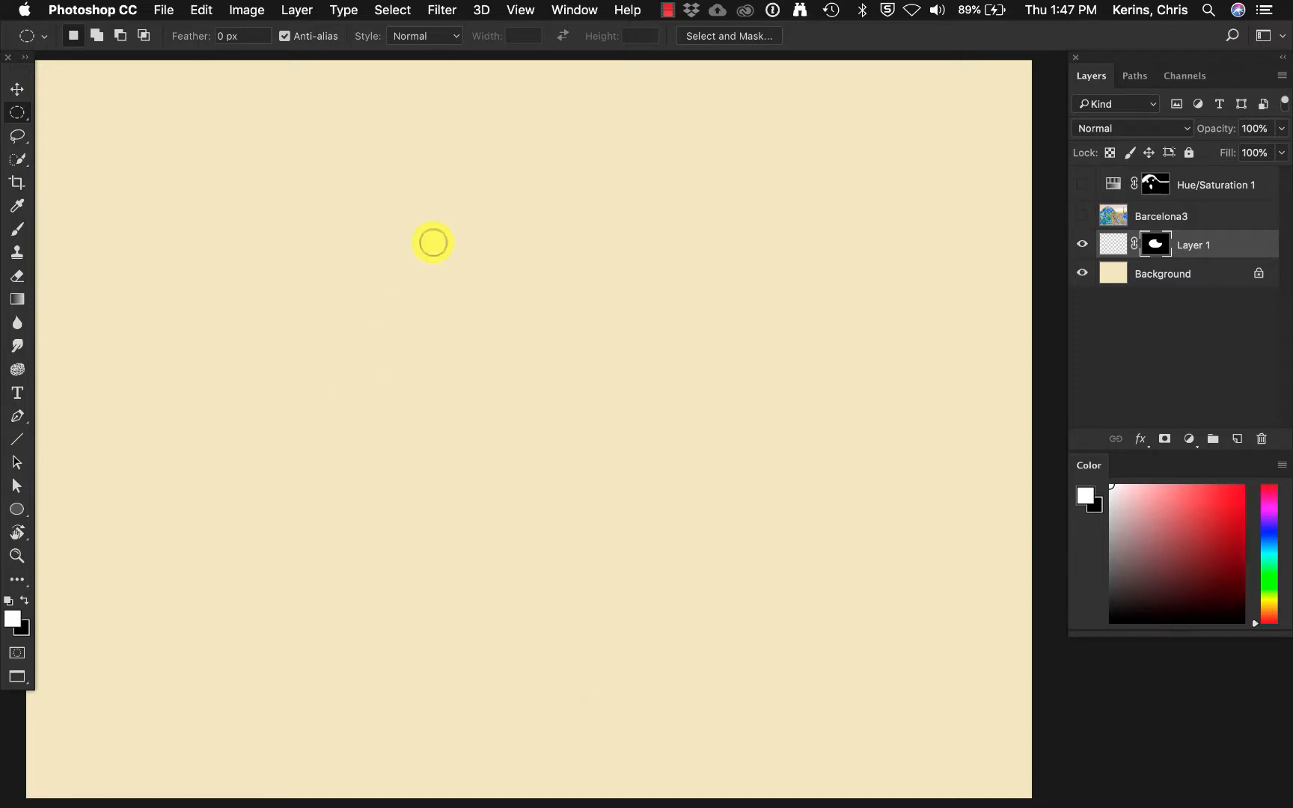
# Paint a broad winding green stroke on Layer 1's image content, not its mask, with a soft 298-pixel brush.
pyautogui.press('b')
pyautogui.keyDown('ctrl'); pyautogui.keyDown('alt'); pyautogui.moveTo(349, 370); pyautogui.dragTo(449, 395); pyautogui.keyUp('alt'); pyautogui.keyUp('ctrl')
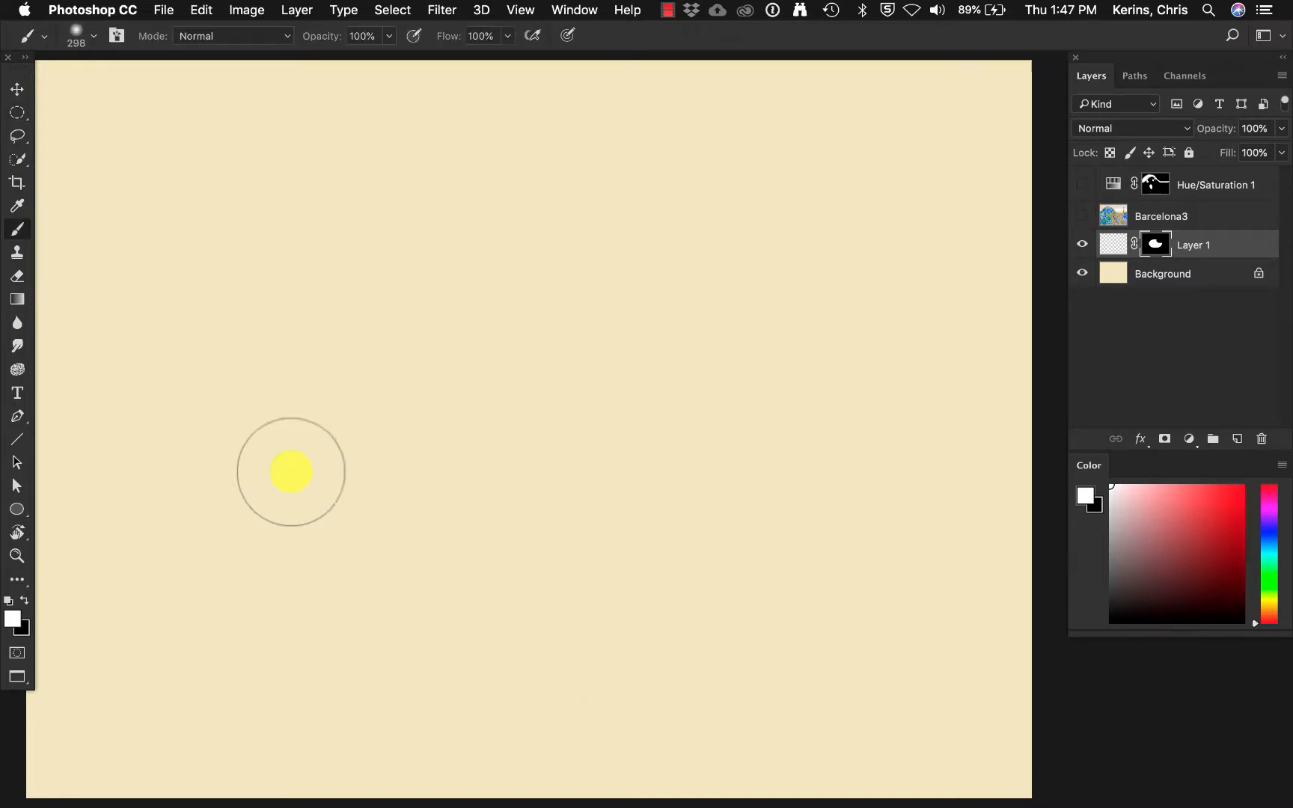
pyautogui.click(1109, 245)
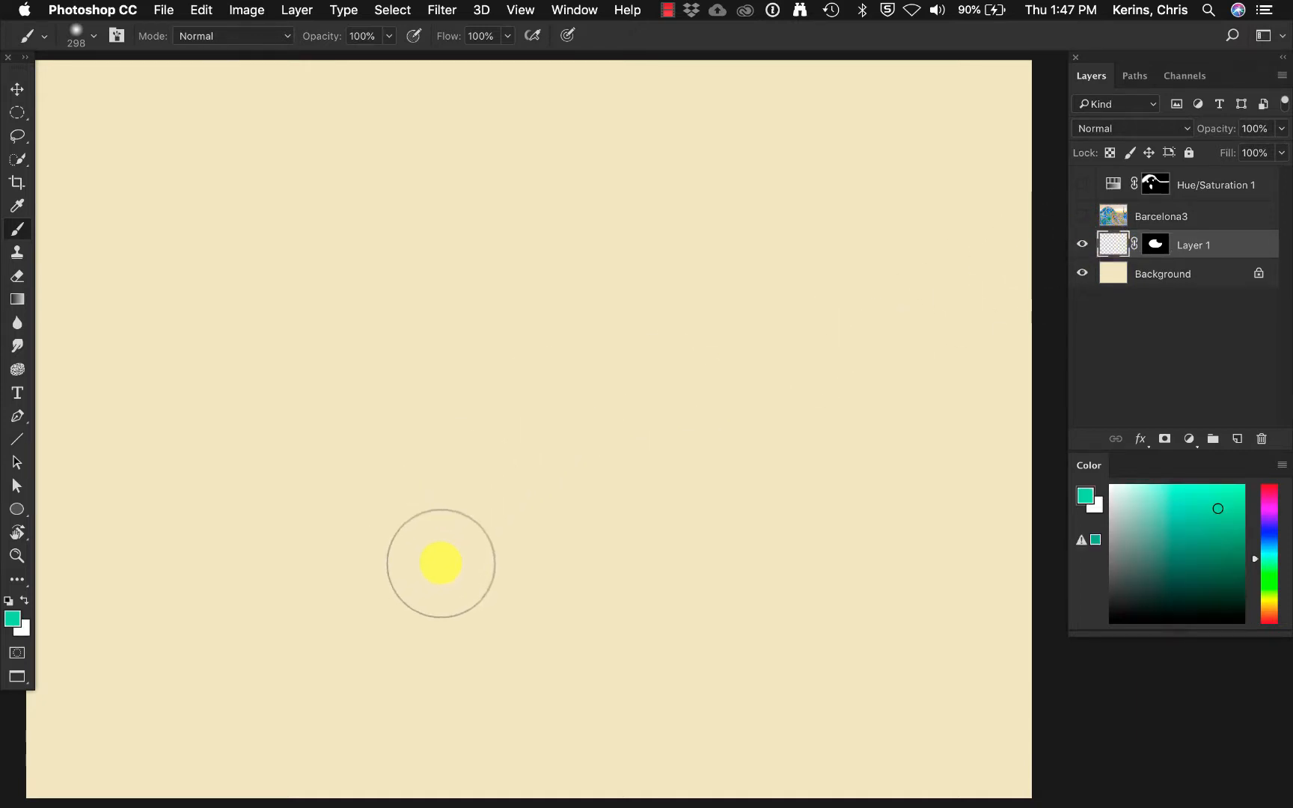
pyautogui.moveTo(543, 593)
pyautogui.mouseDown()
pyautogui.moveTo(355, 603)
pyautogui.moveTo(274, 564)
pyautogui.moveTo(230, 466)
pyautogui.moveTo(287, 363)
pyautogui.moveTo(445, 385)
pyautogui.moveTo(572, 275)
pyautogui.moveTo(680, 269)
pyautogui.moveTo(787, 358)
pyautogui.moveTo(845, 511)
pyautogui.mouseUp()
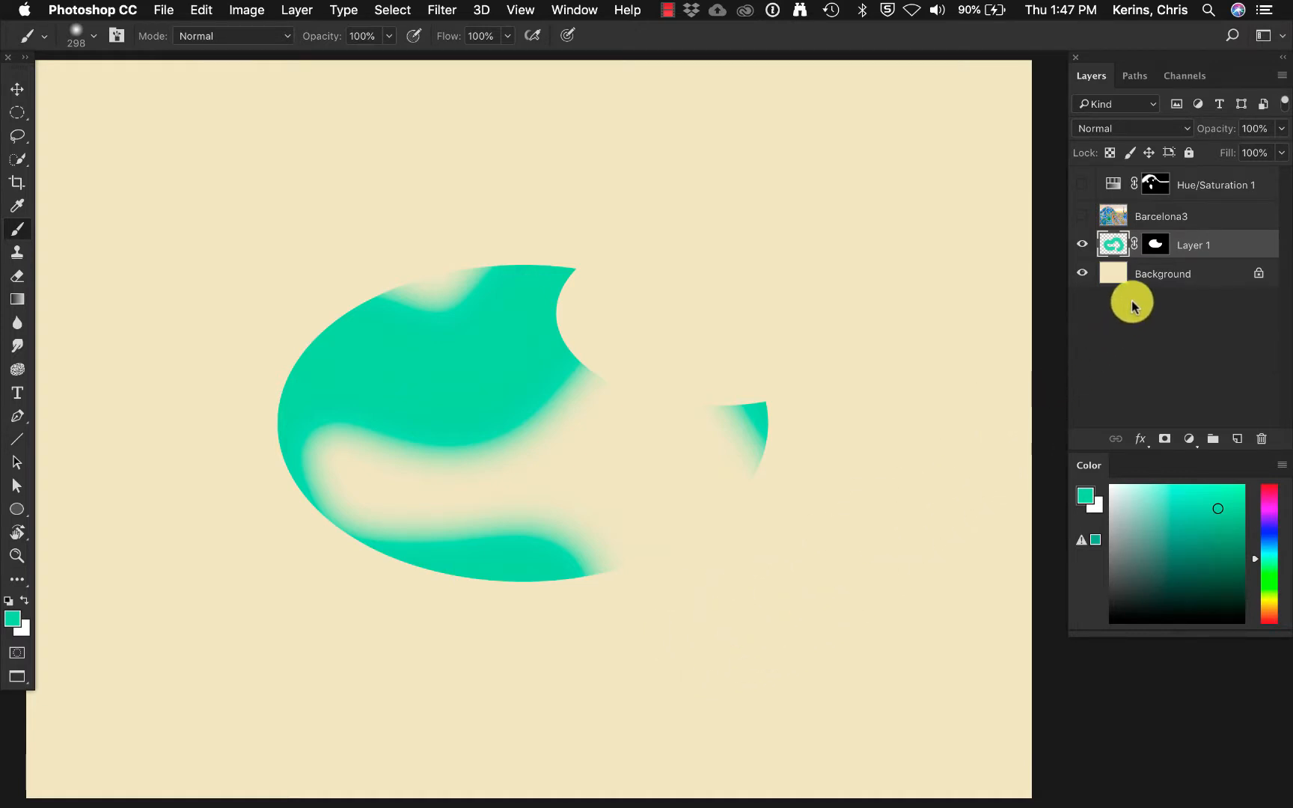
# Disable Layer 1's mask to view the whole green stroke, and enable the mask again.
pyautogui.rightClick(1154, 246)
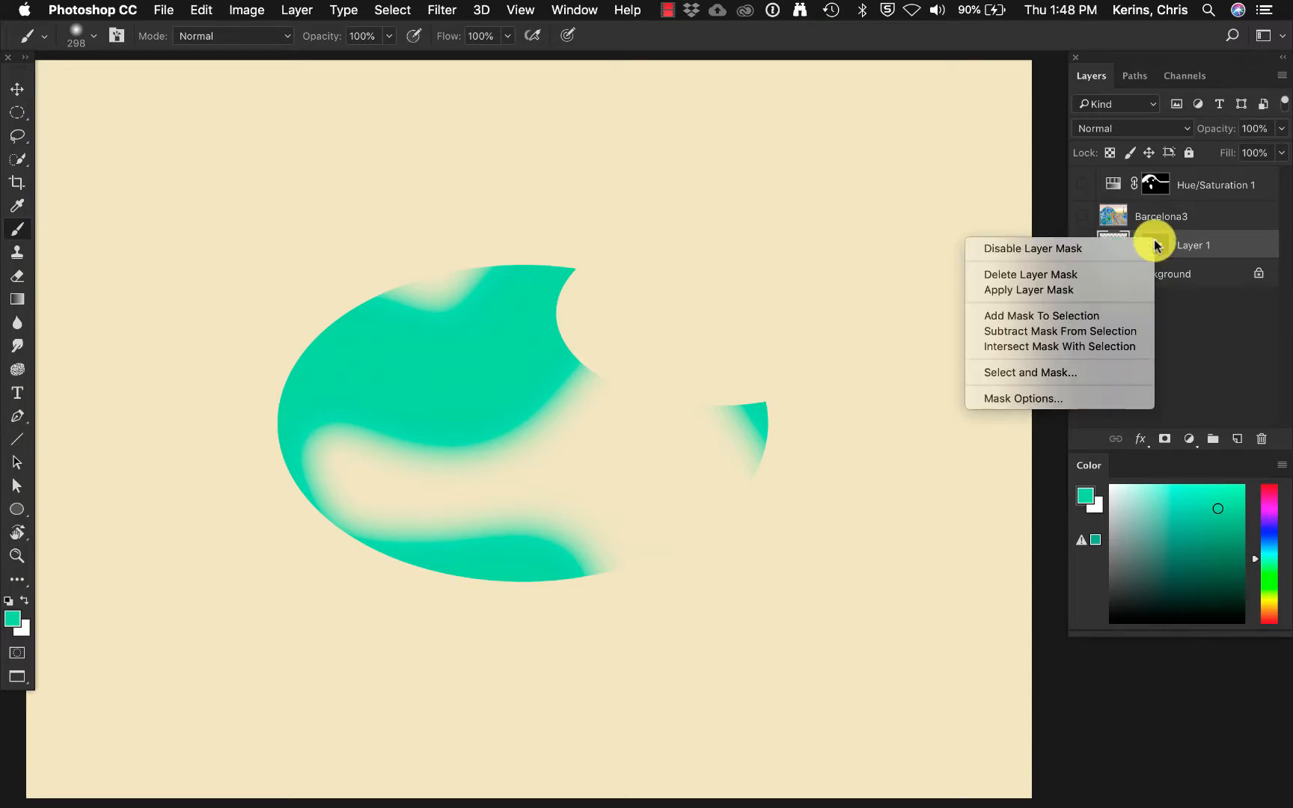
pyautogui.click(1089, 250)
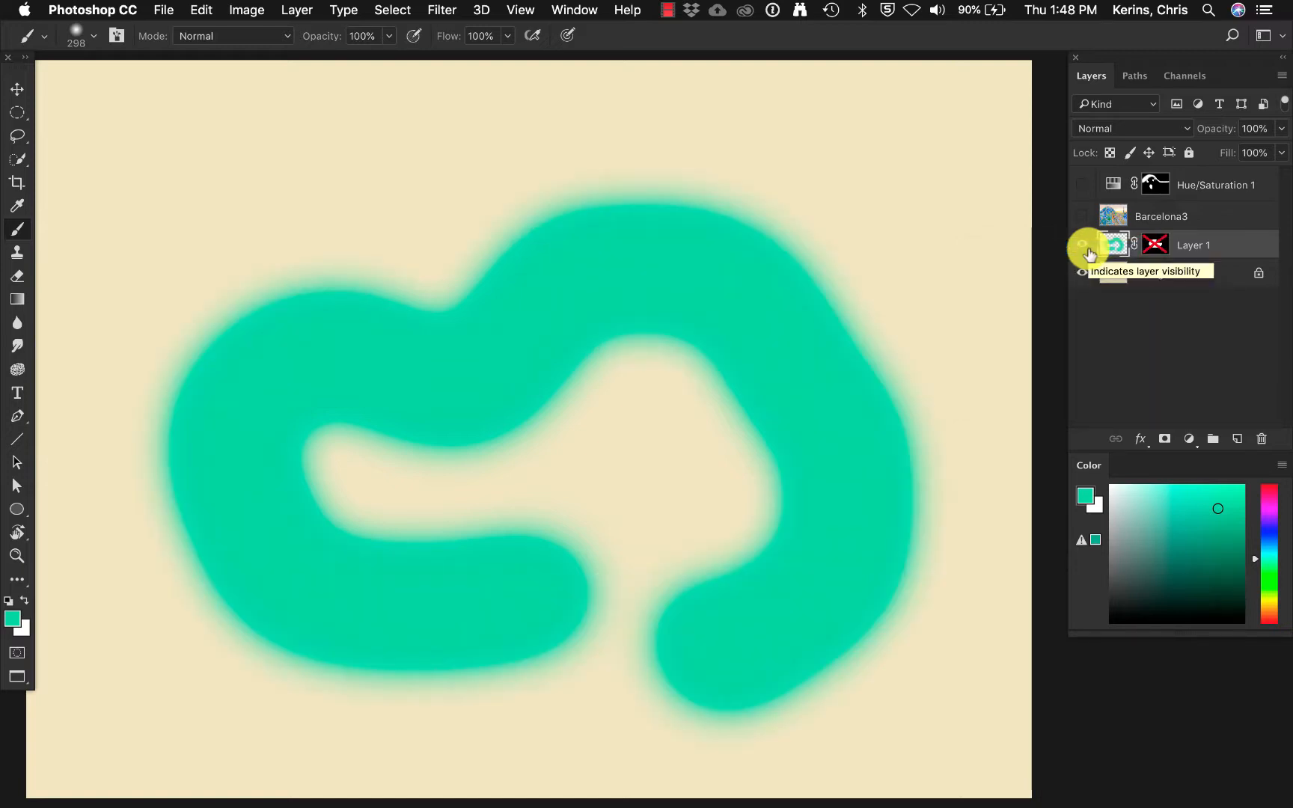
pyautogui.rightClick(1152, 245)
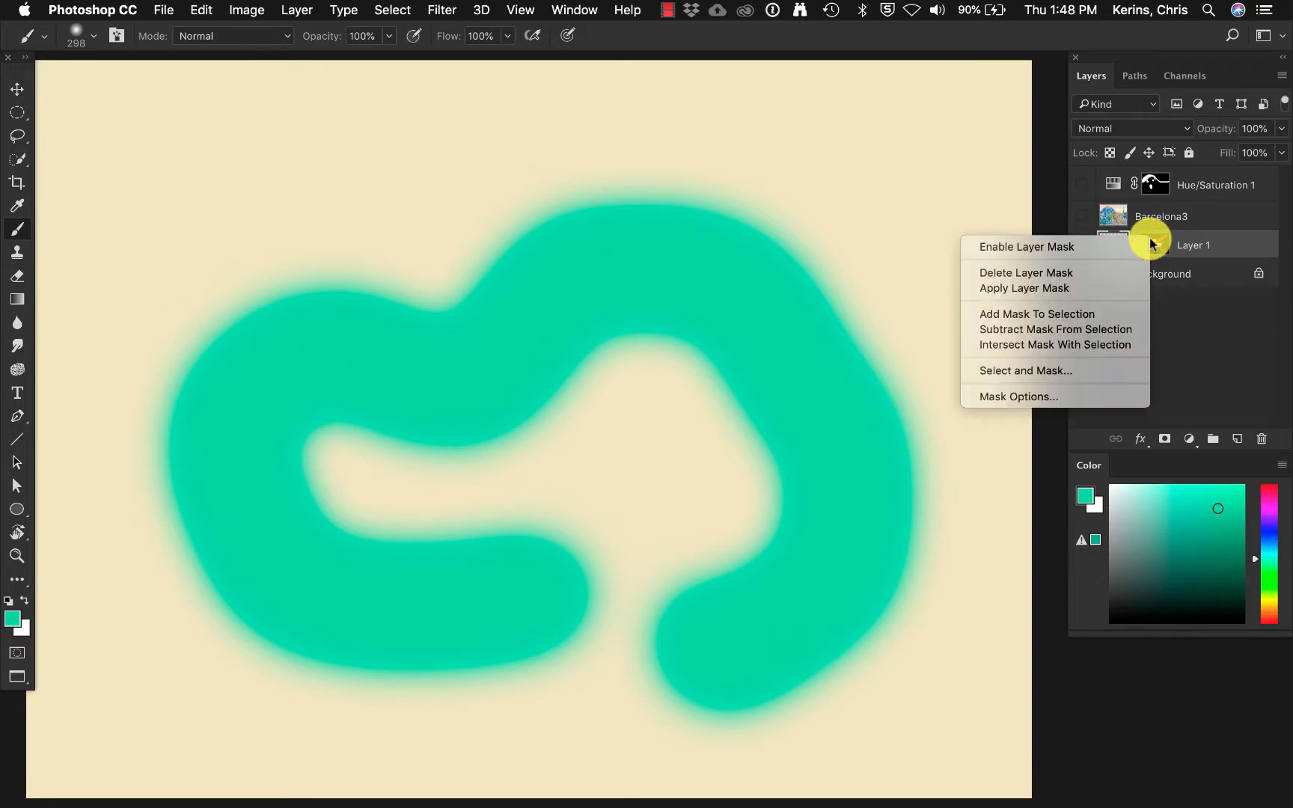
pyautogui.click(1103, 247)
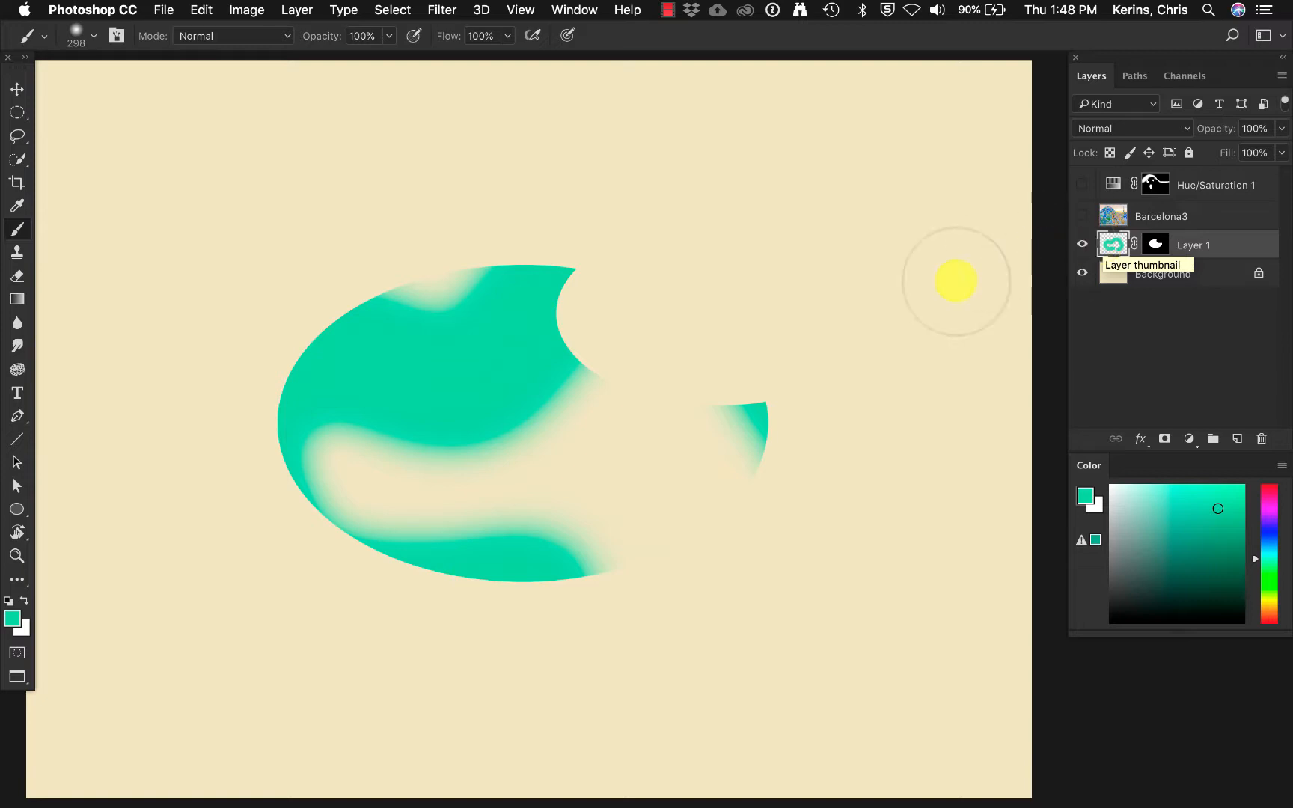
# Extend Layer 1's mask by filling elliptical selections with white over the shape's lower-left edge, above its upper-left side and inside the notch.
pyautogui.click(14, 114)
pyautogui.moveTo(193, 449); pyautogui.dragTo(498, 589)
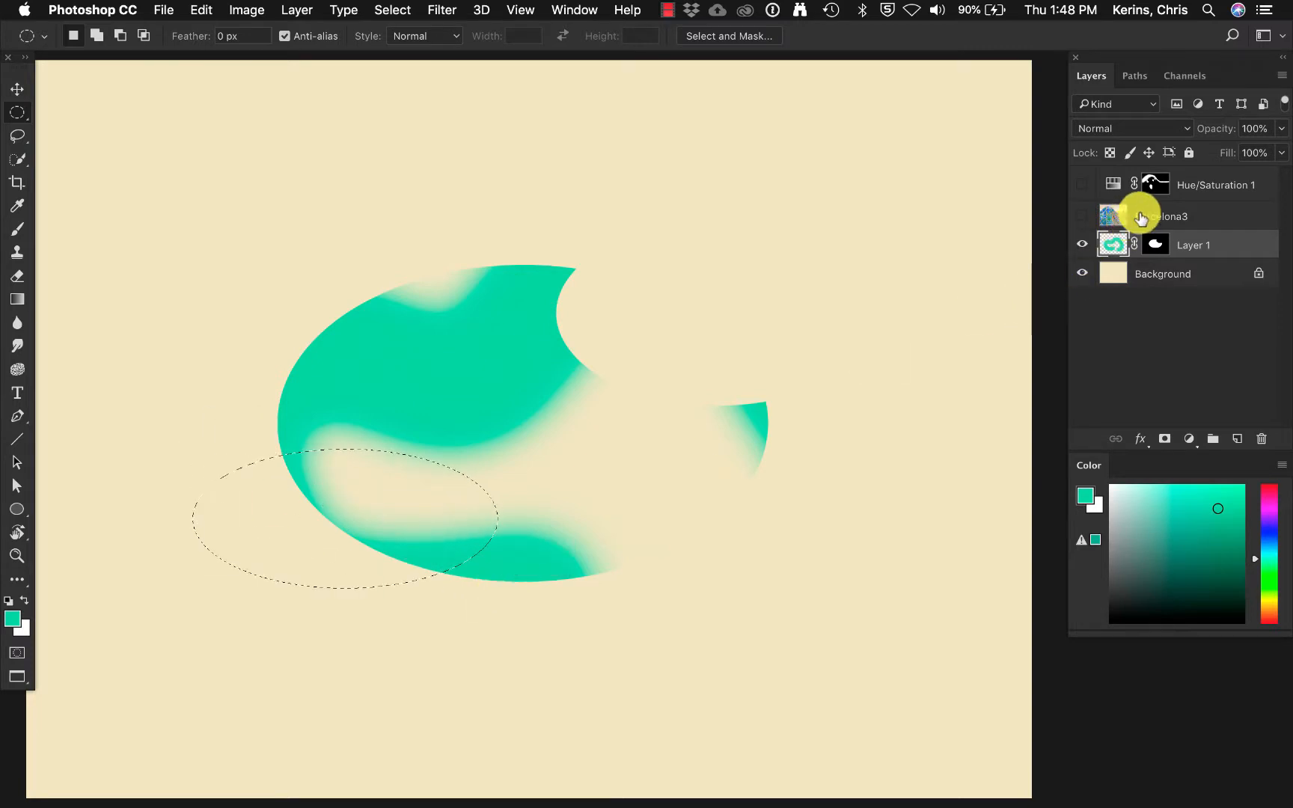
pyautogui.click(1159, 244)
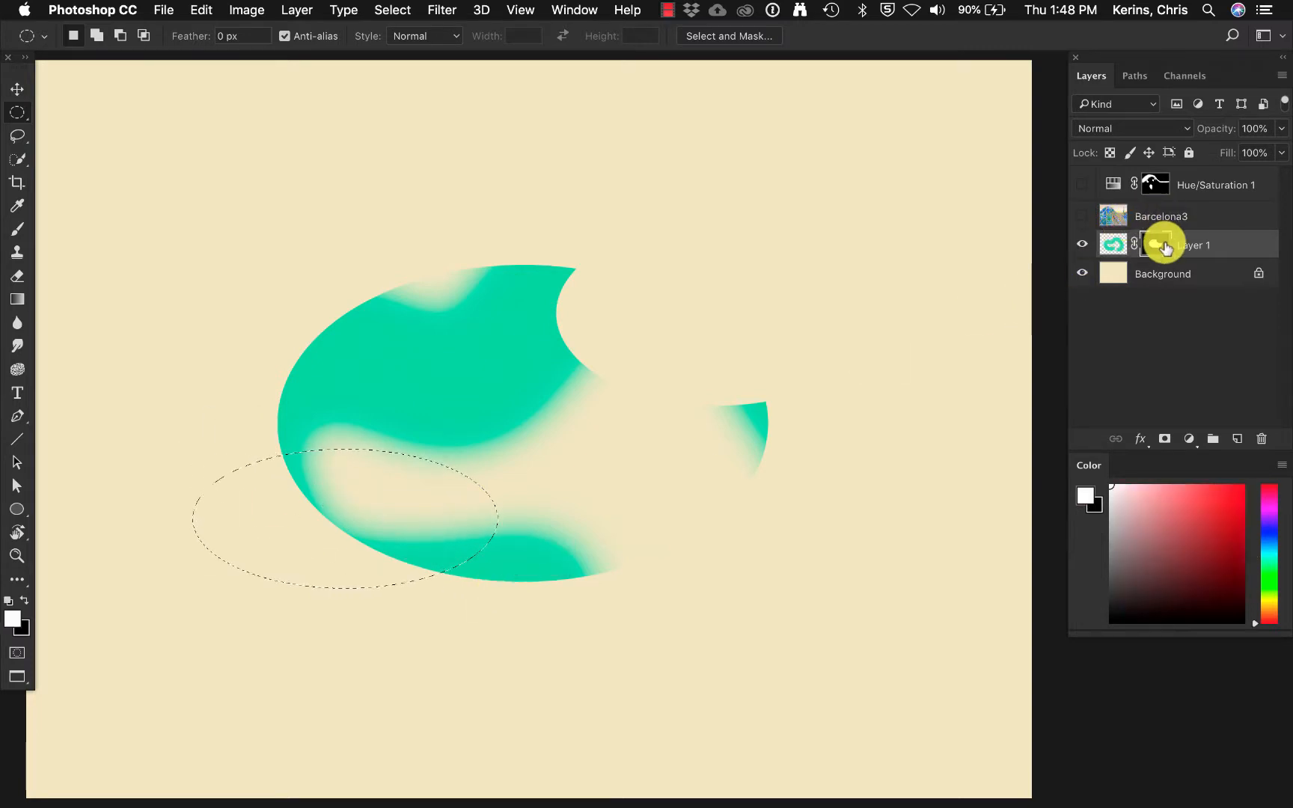
pyautogui.hotkey('alt', 'BackSpace')
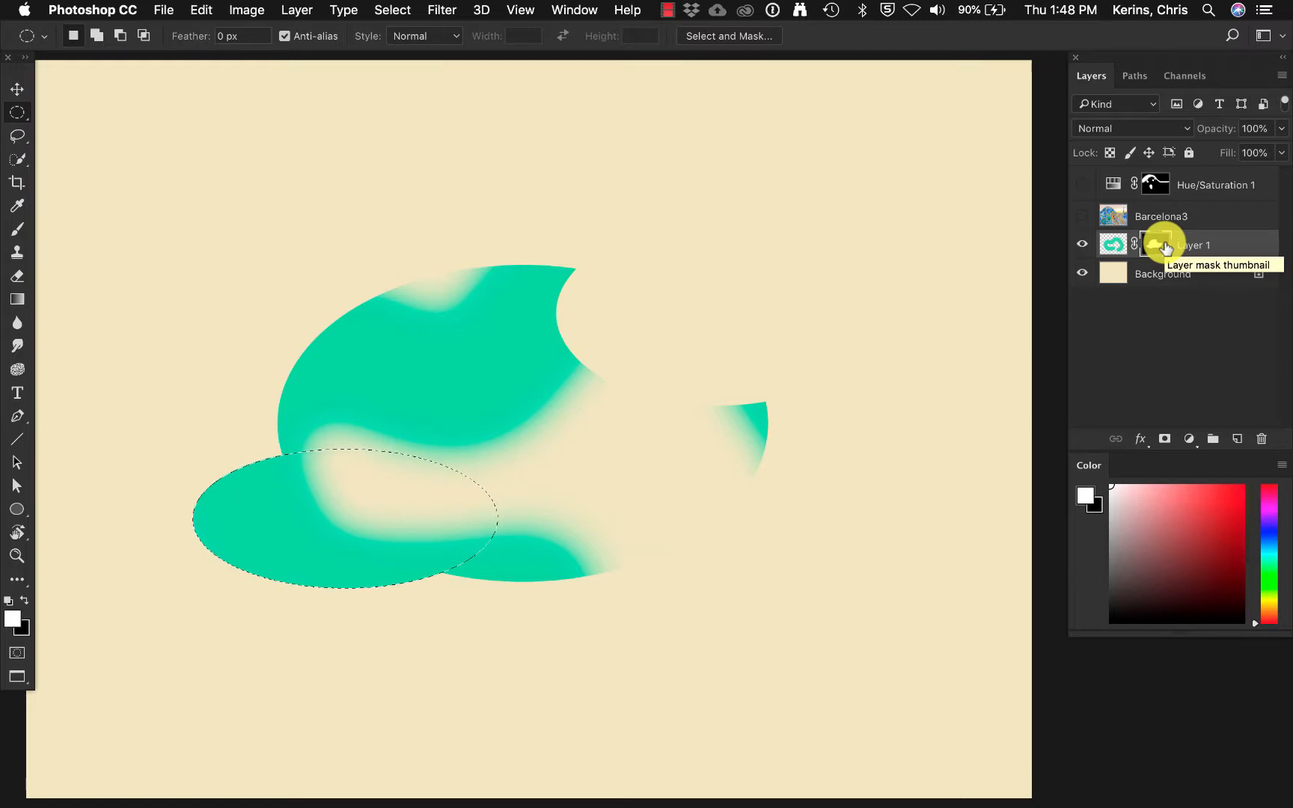
pyautogui.moveTo(201, 235); pyautogui.dragTo(655, 345)
pyautogui.hotkey('alt', 'BackSpace')
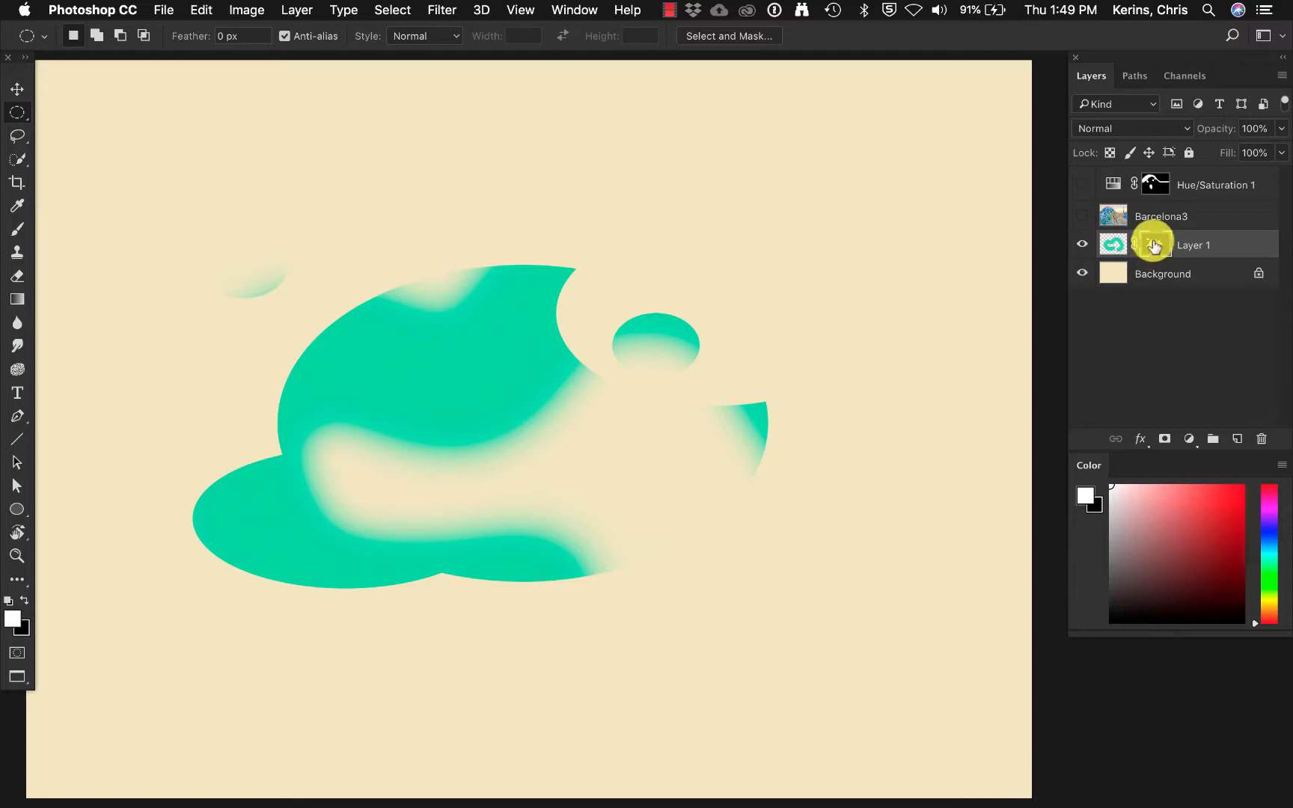
# Load Layer 1's mask as a selection, and replace it with a selection of the layer's painted pixels.
pyautogui.moveTo(1155, 246); pyautogui.dragTo(1159, 249)
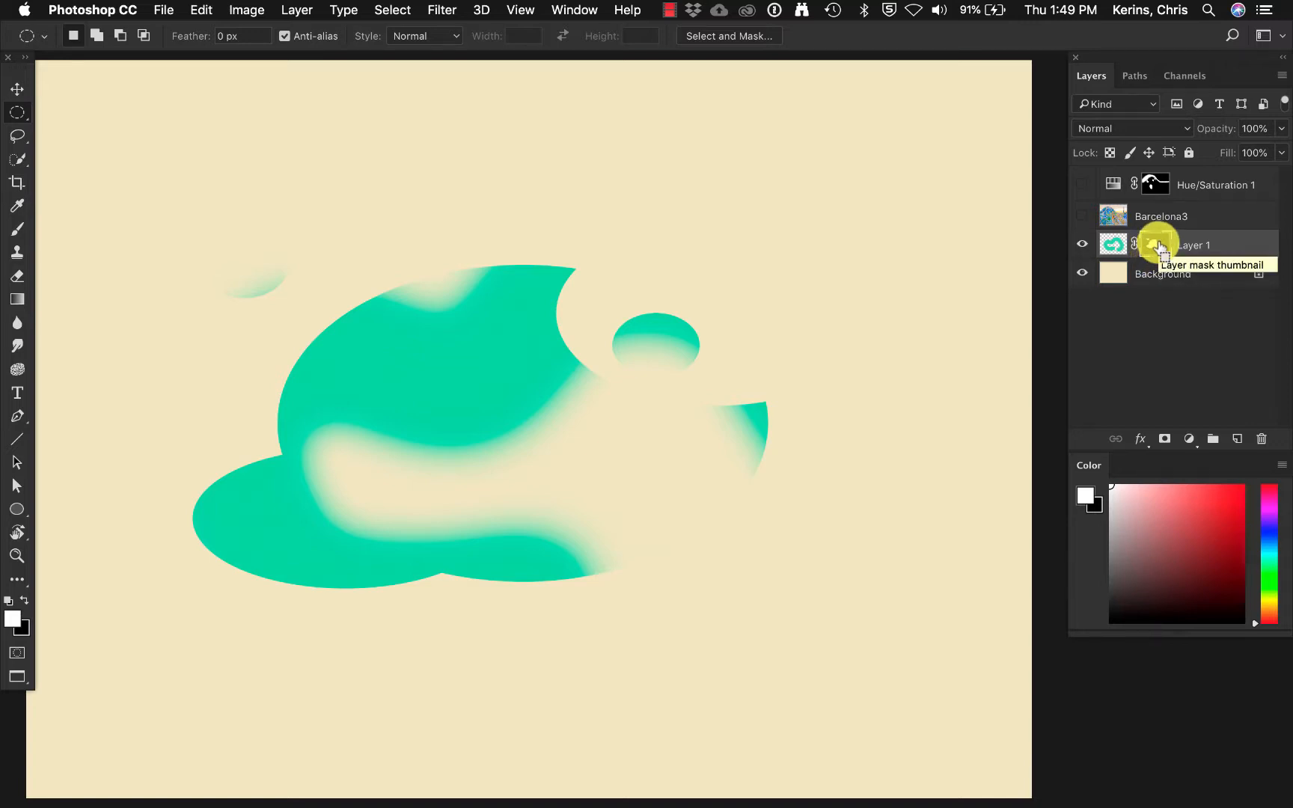
pyautogui.keyDown('super'); pyautogui.click(1159, 247); pyautogui.keyUp('super')
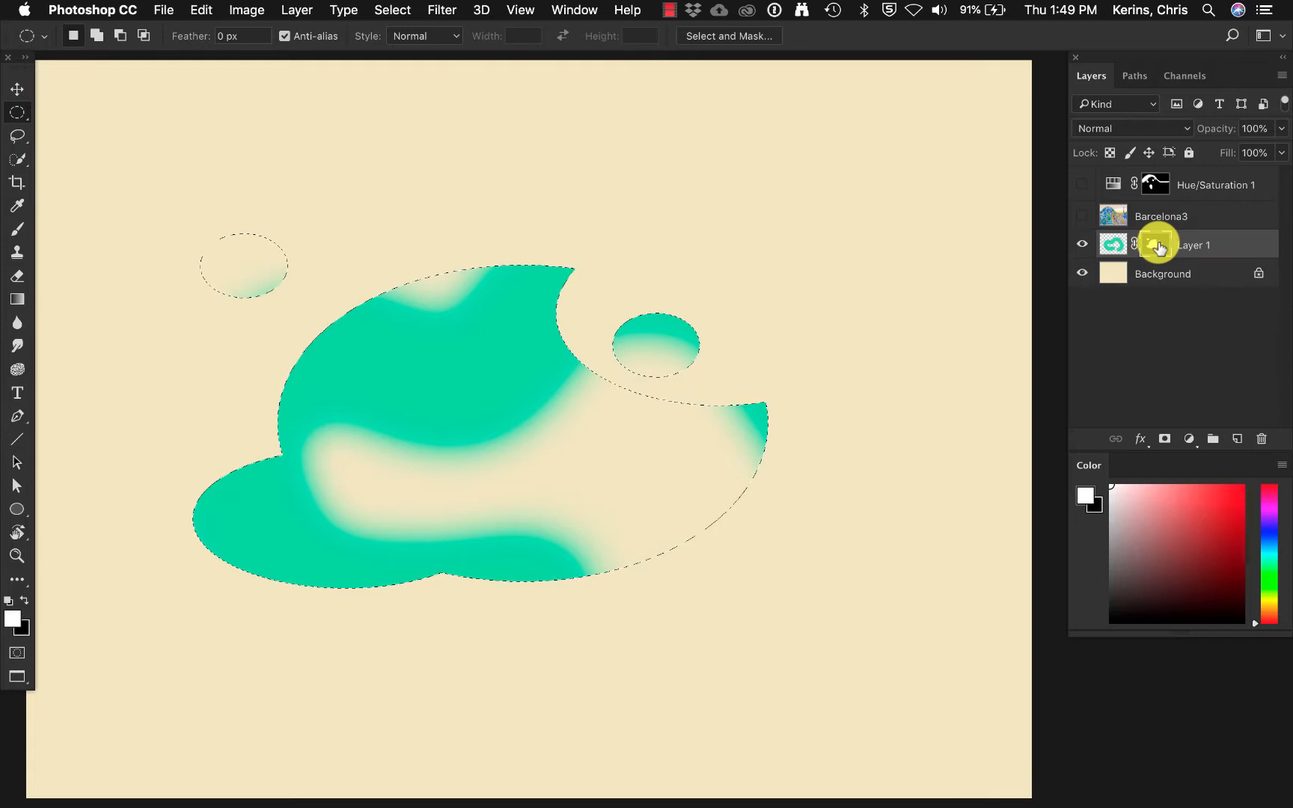
pyautogui.keyDown('super'); pyautogui.click(1109, 247); pyautogui.keyUp('super')
pyautogui.click(1110, 245)
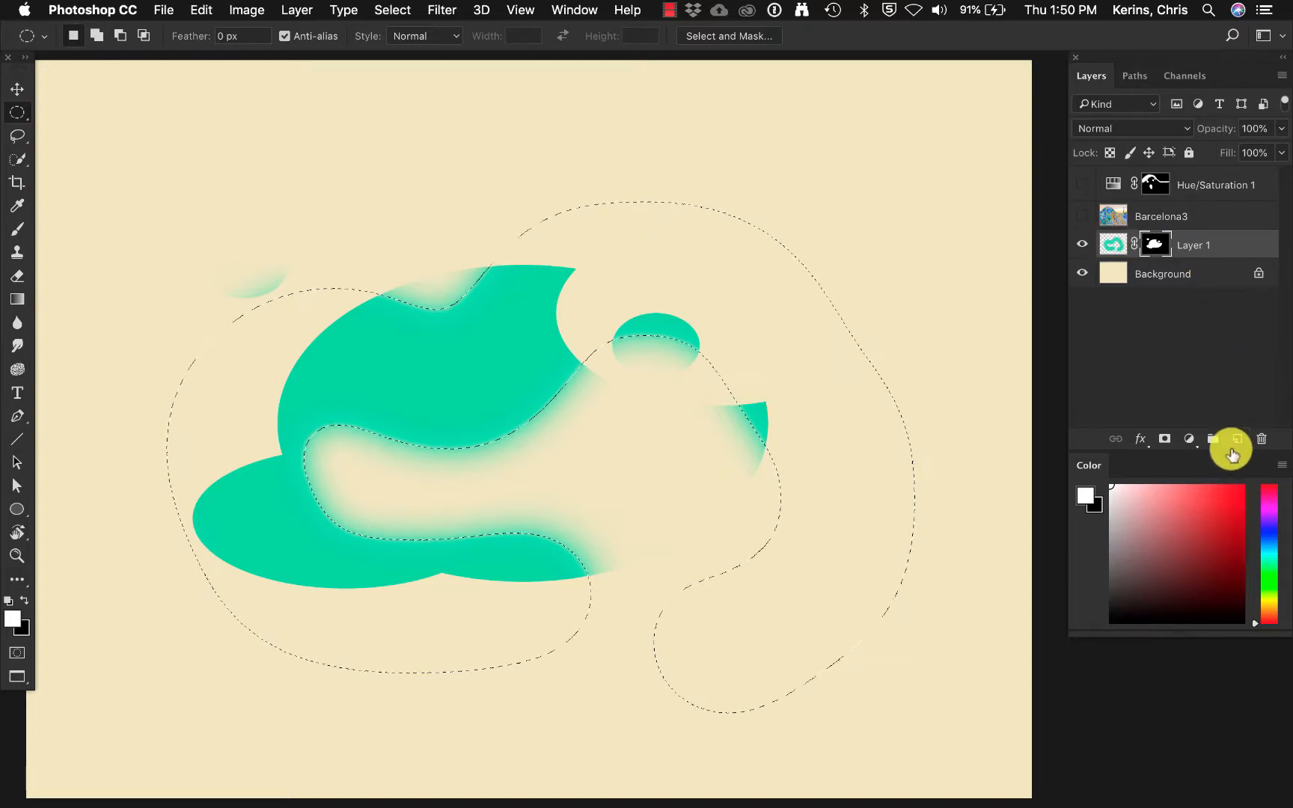
# Delete all the painted content on Layer 1, keeping its mask, and deselect.
pyautogui.press('b')
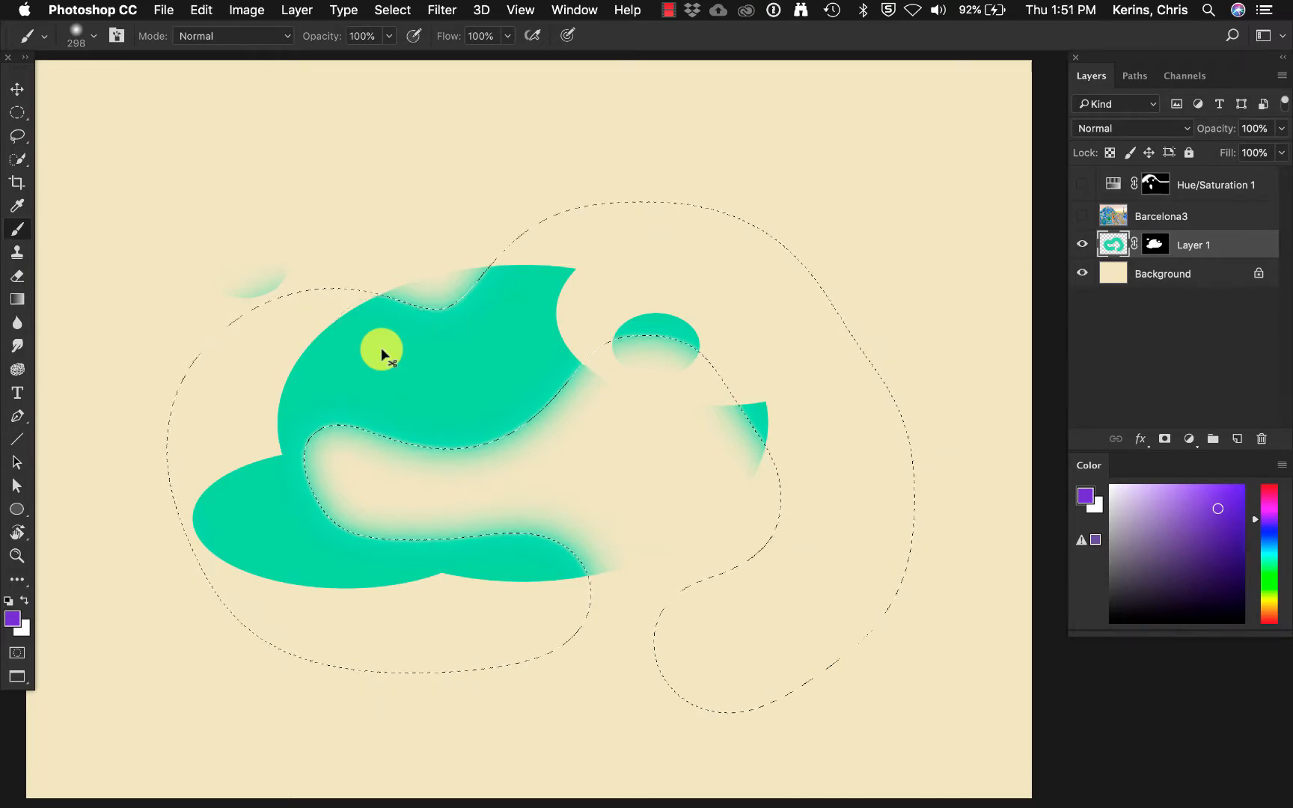
pyautogui.press('super+a')
pyautogui.press('BackSpace')
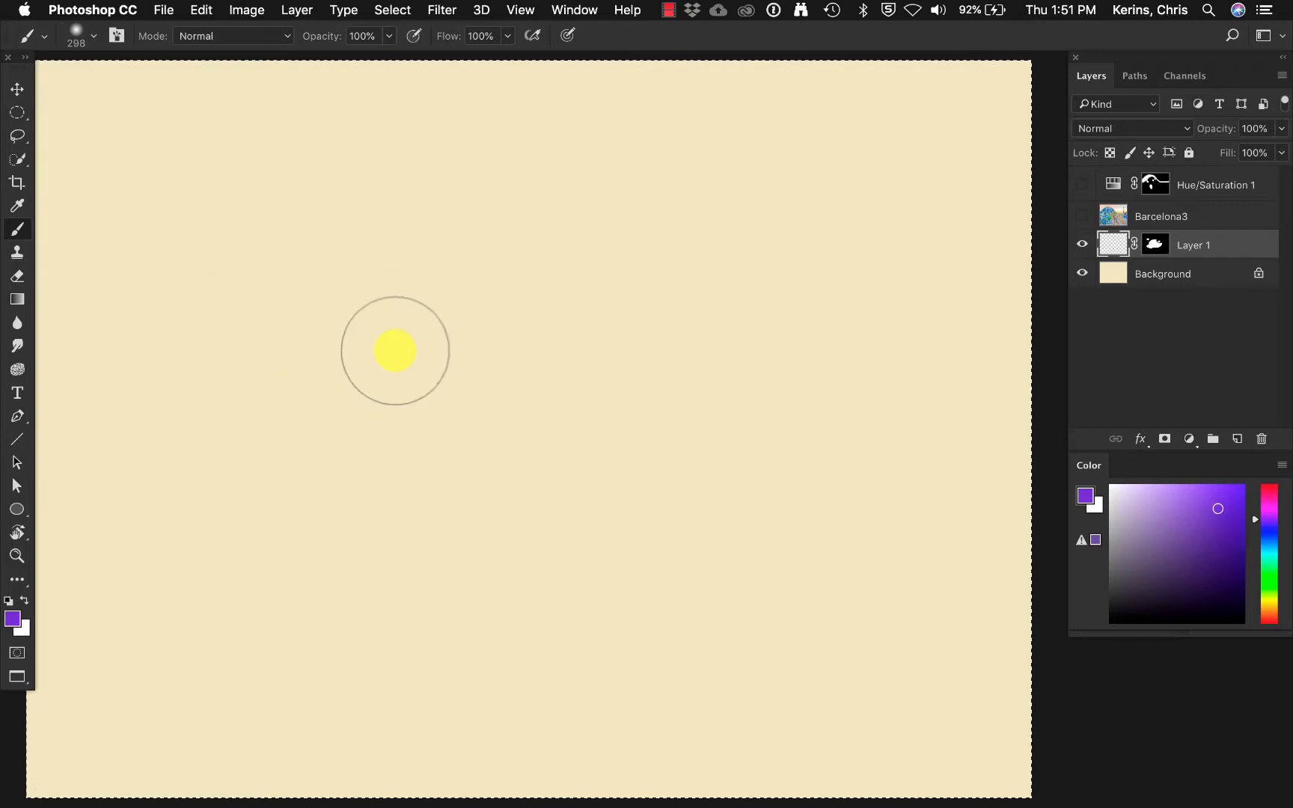
pyautogui.press('super+d')
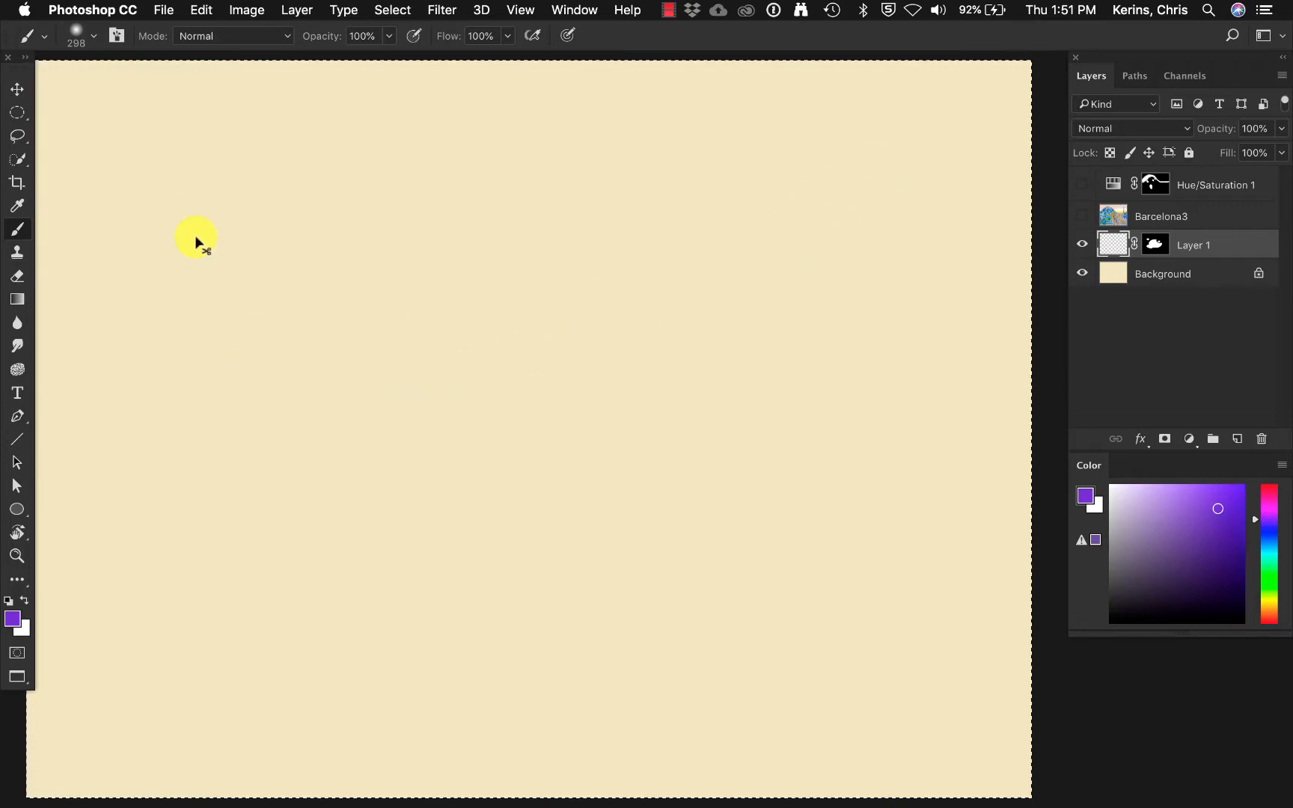
# Draw a freehand multi-lobed Lasso selection in the canvas's upper-left area, save it as an alpha channel, and deselect.
pyautogui.click(17, 137)
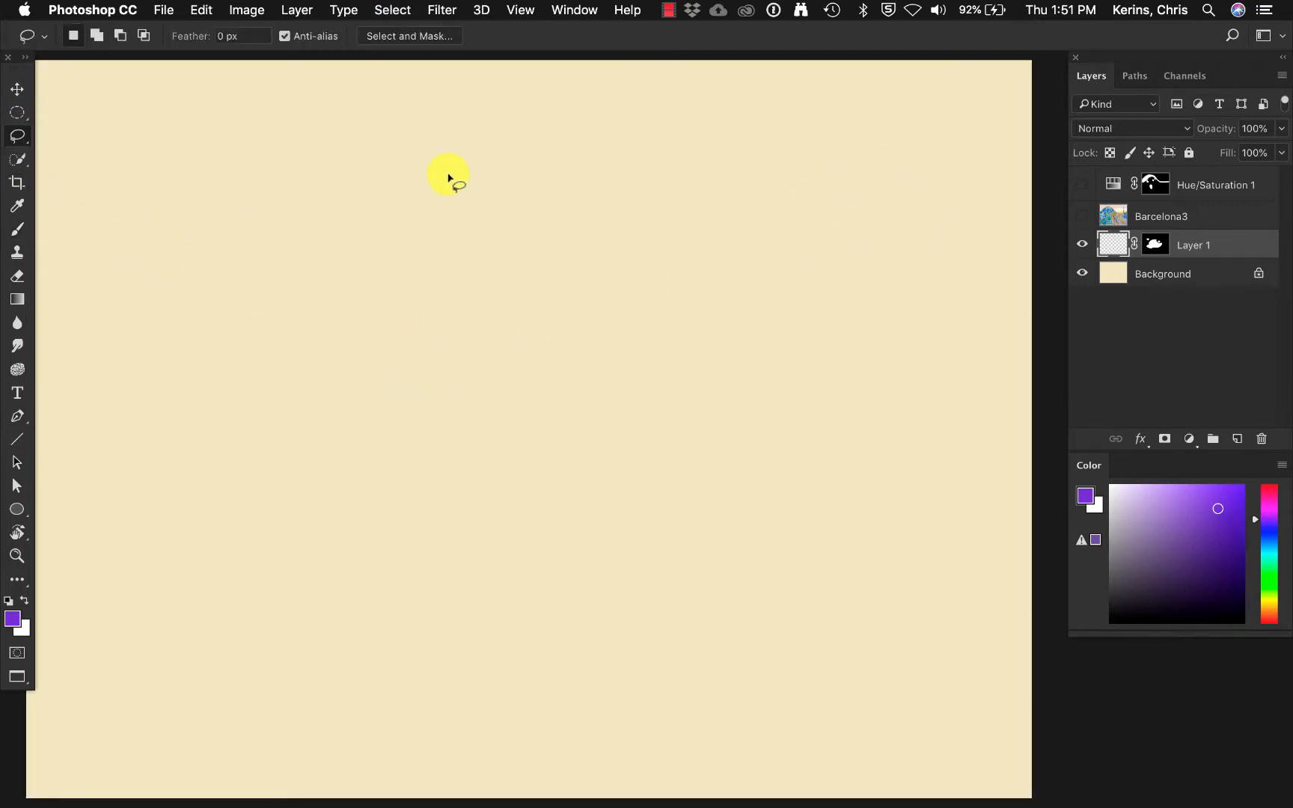
pyautogui.moveTo(433, 175)
pyautogui.mouseDown()
pyautogui.moveTo(236, 260)
pyautogui.moveTo(241, 425)
pyautogui.moveTo(369, 419)
pyautogui.moveTo(469, 519)
pyautogui.moveTo(499, 396)
pyautogui.moveTo(578, 434)
pyautogui.moveTo(703, 408)
pyautogui.moveTo(594, 313)
pyautogui.moveTo(662, 262)
pyautogui.moveTo(690, 197)
pyautogui.moveTo(423, 216)
pyautogui.mouseUp()
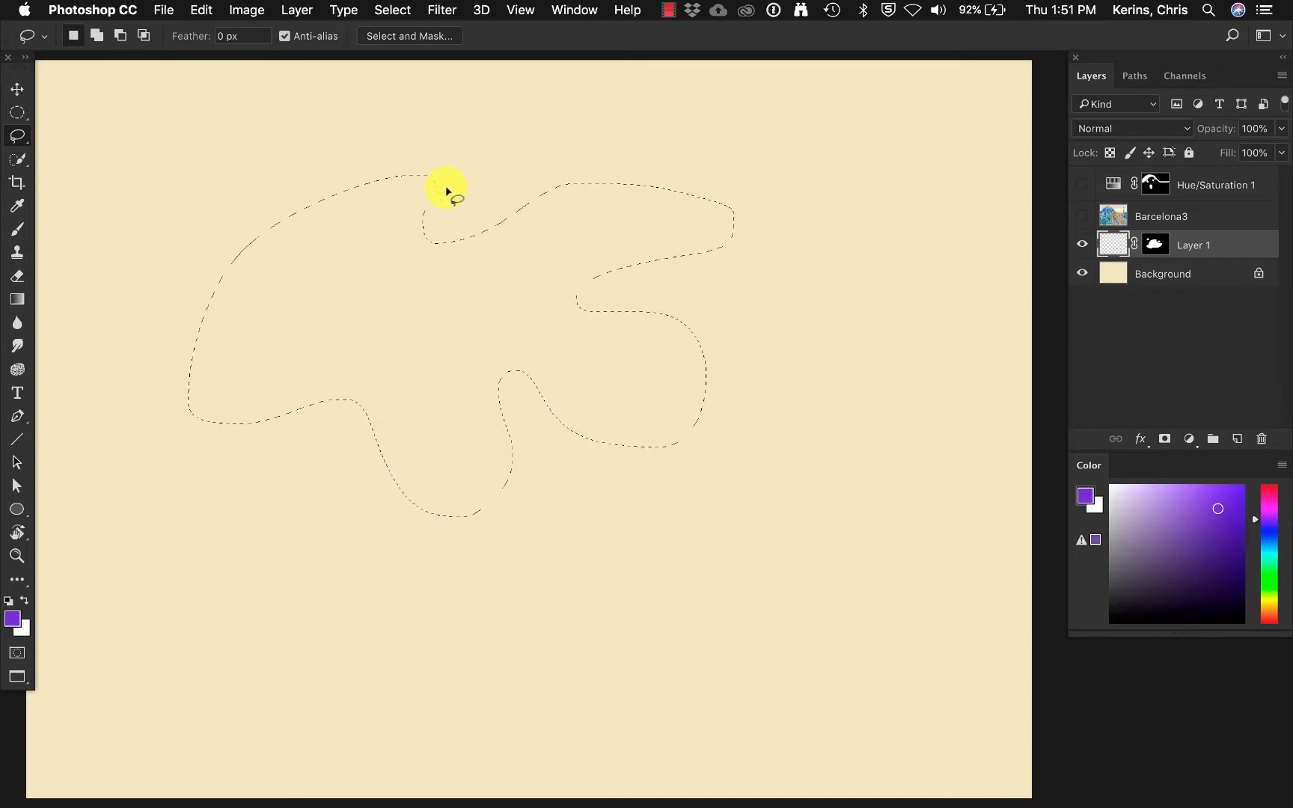
pyautogui.press('b')
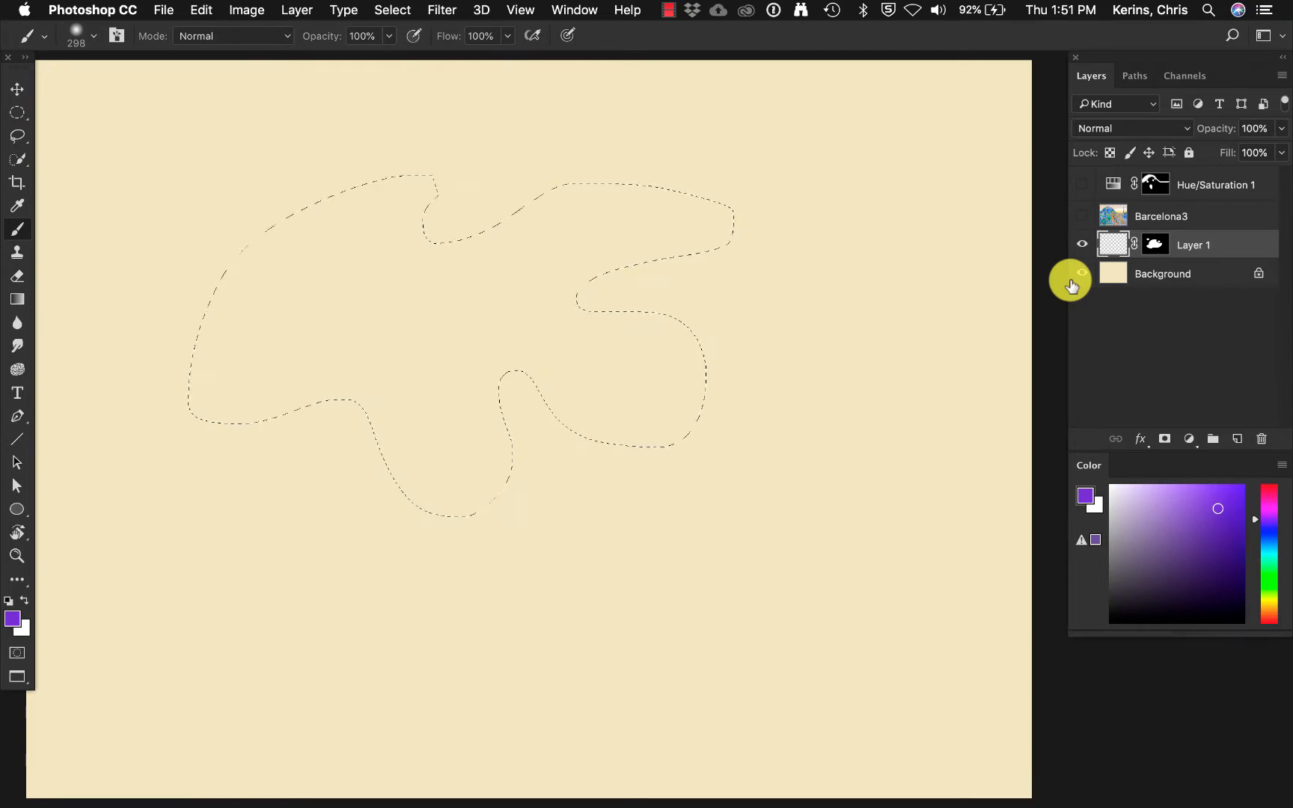
pyautogui.click(1183, 75)
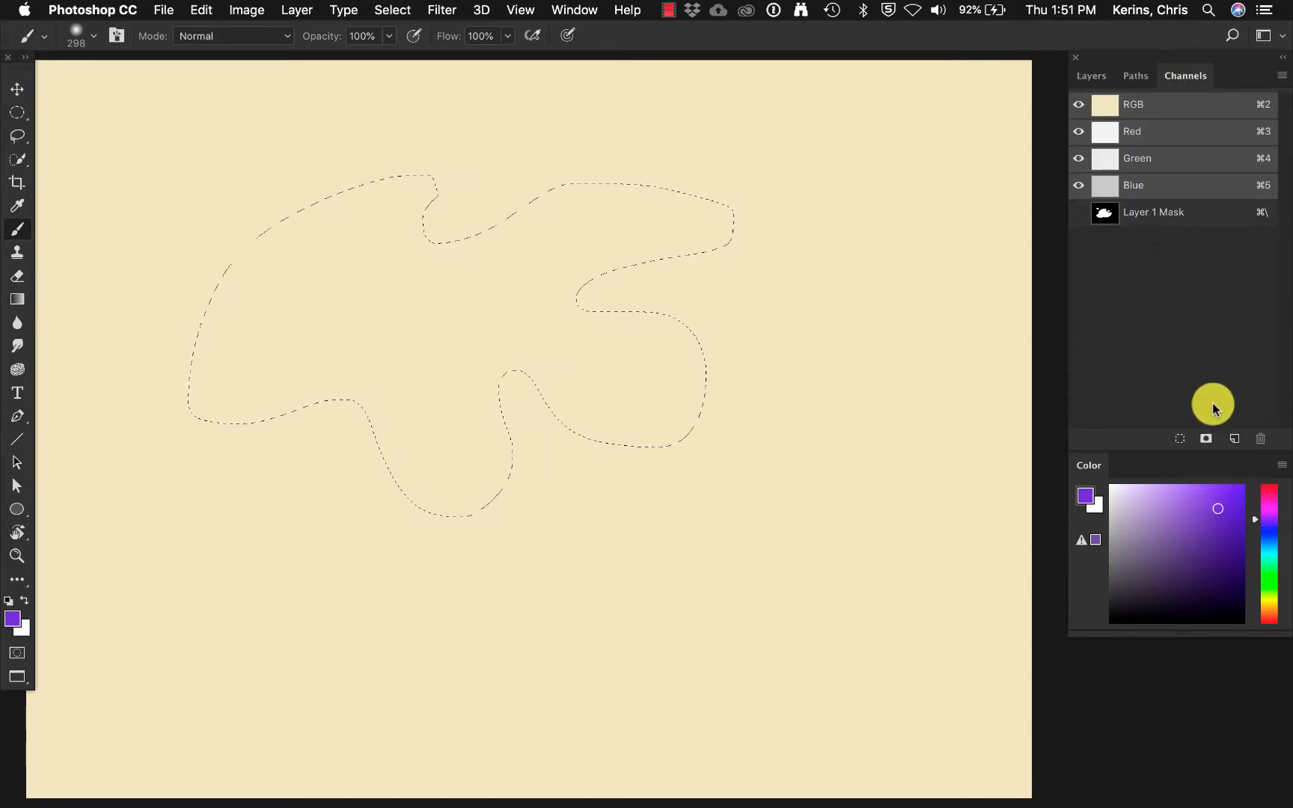
pyautogui.click(1206, 440)
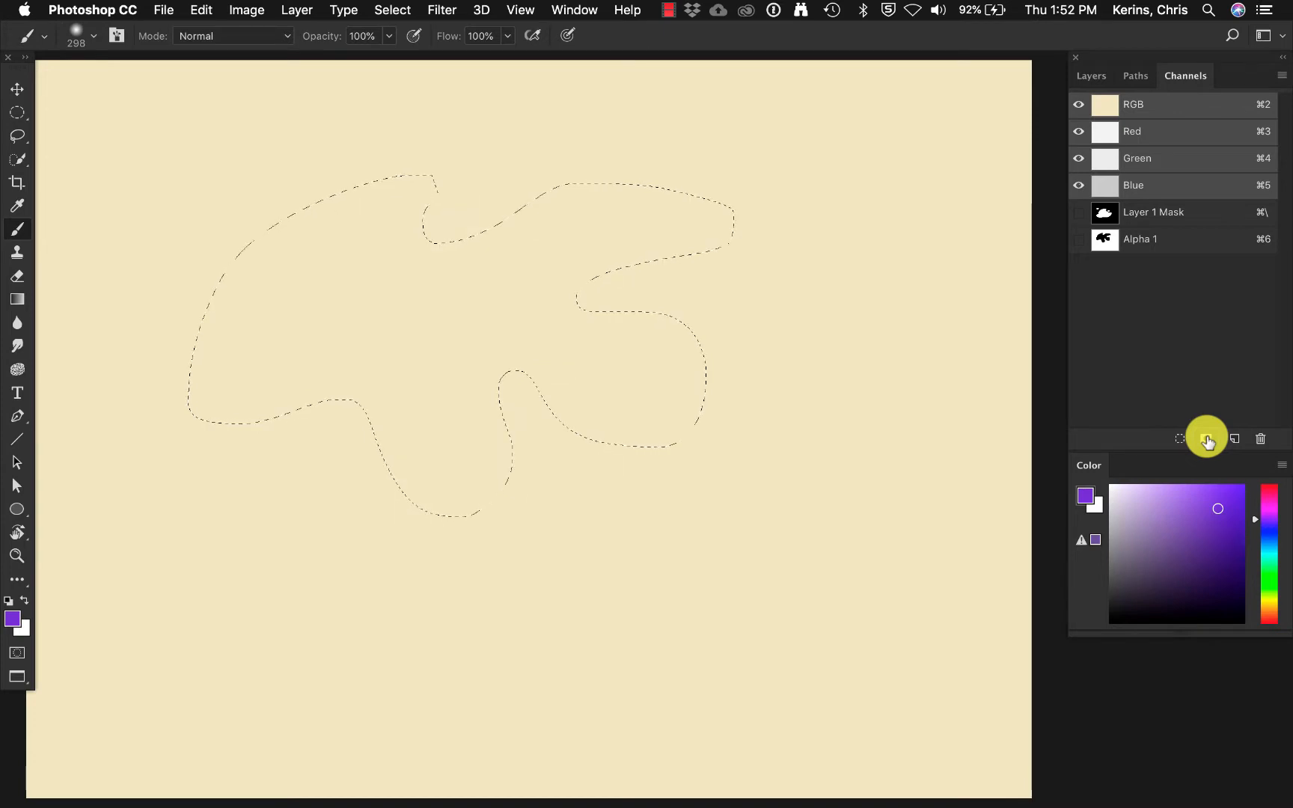
pyautogui.press('super+d')
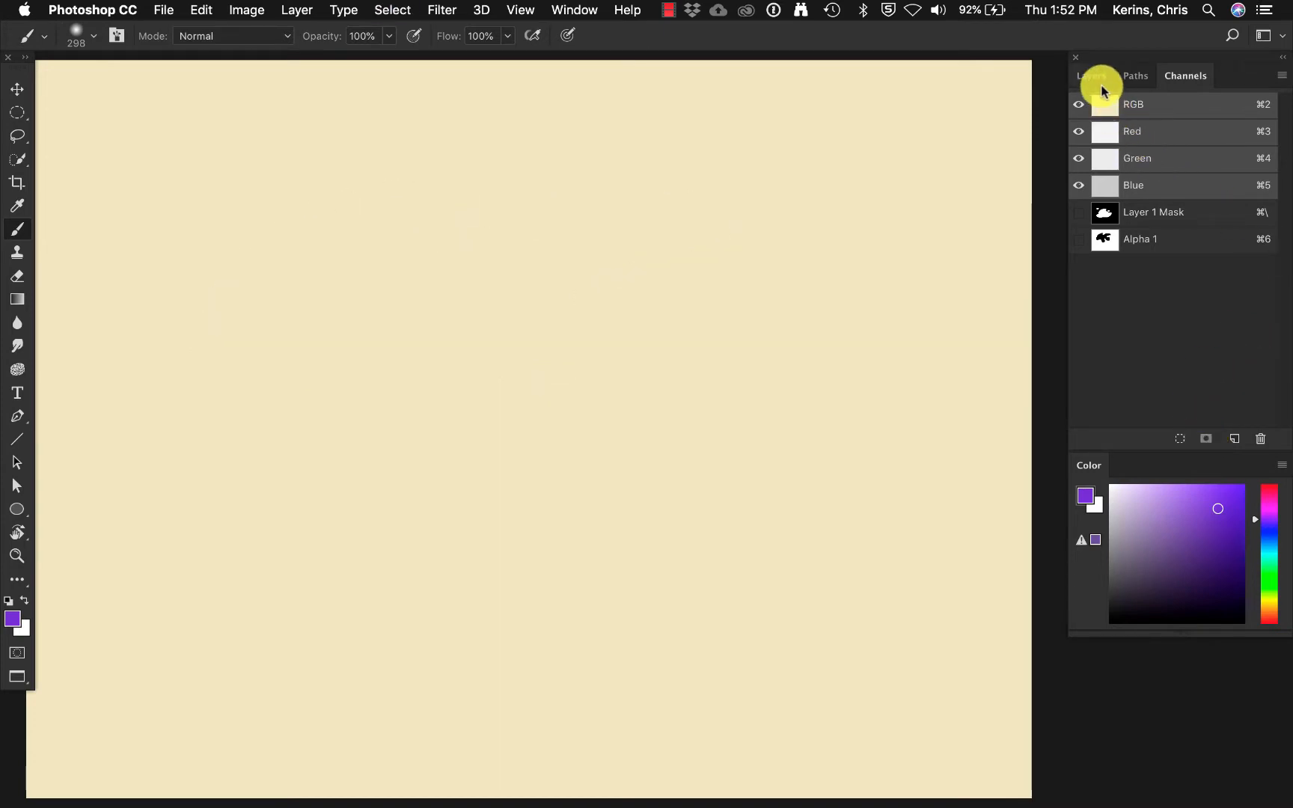
# Add a new layer above Layer 1 and paint a broad winding purple stroke on it with the soft 298-pixel brush.
pyautogui.click(1094, 77)
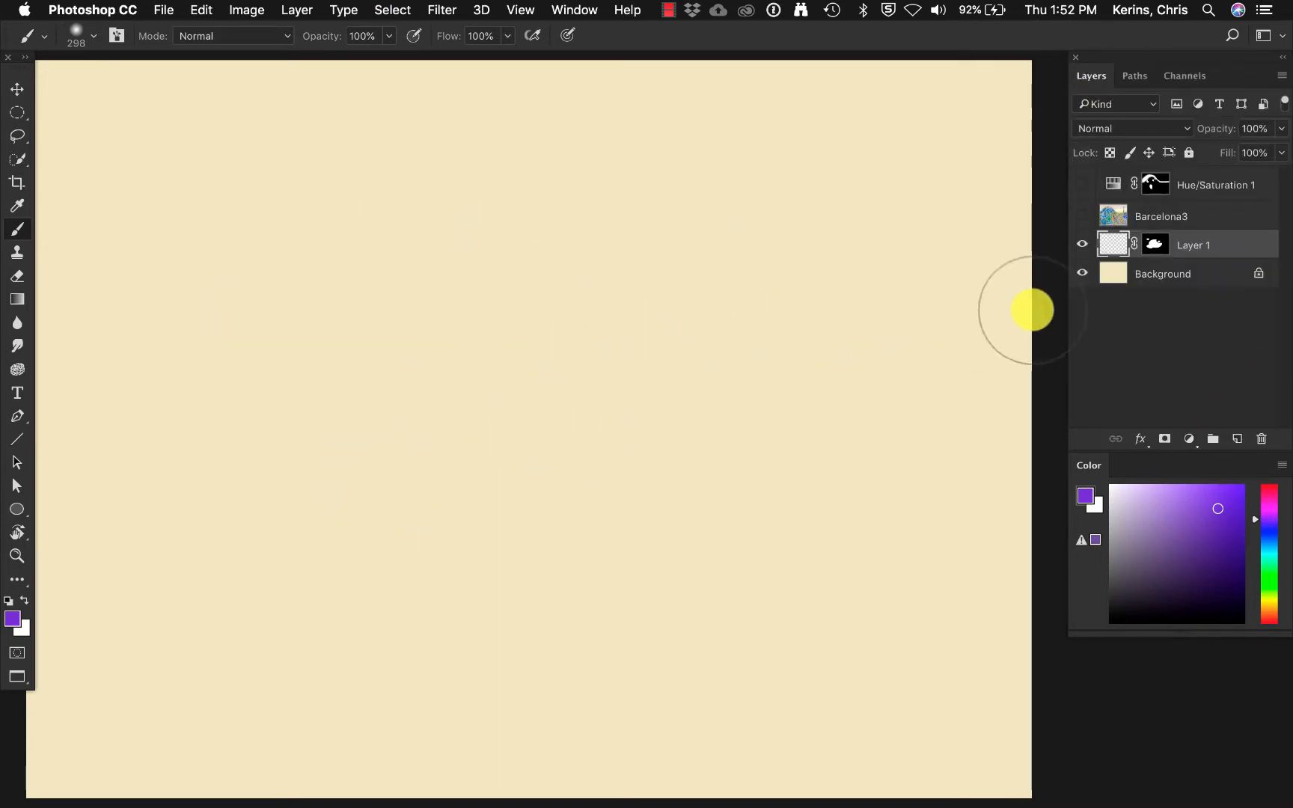
pyautogui.press('super+shift+n')
pyautogui.press('Return')
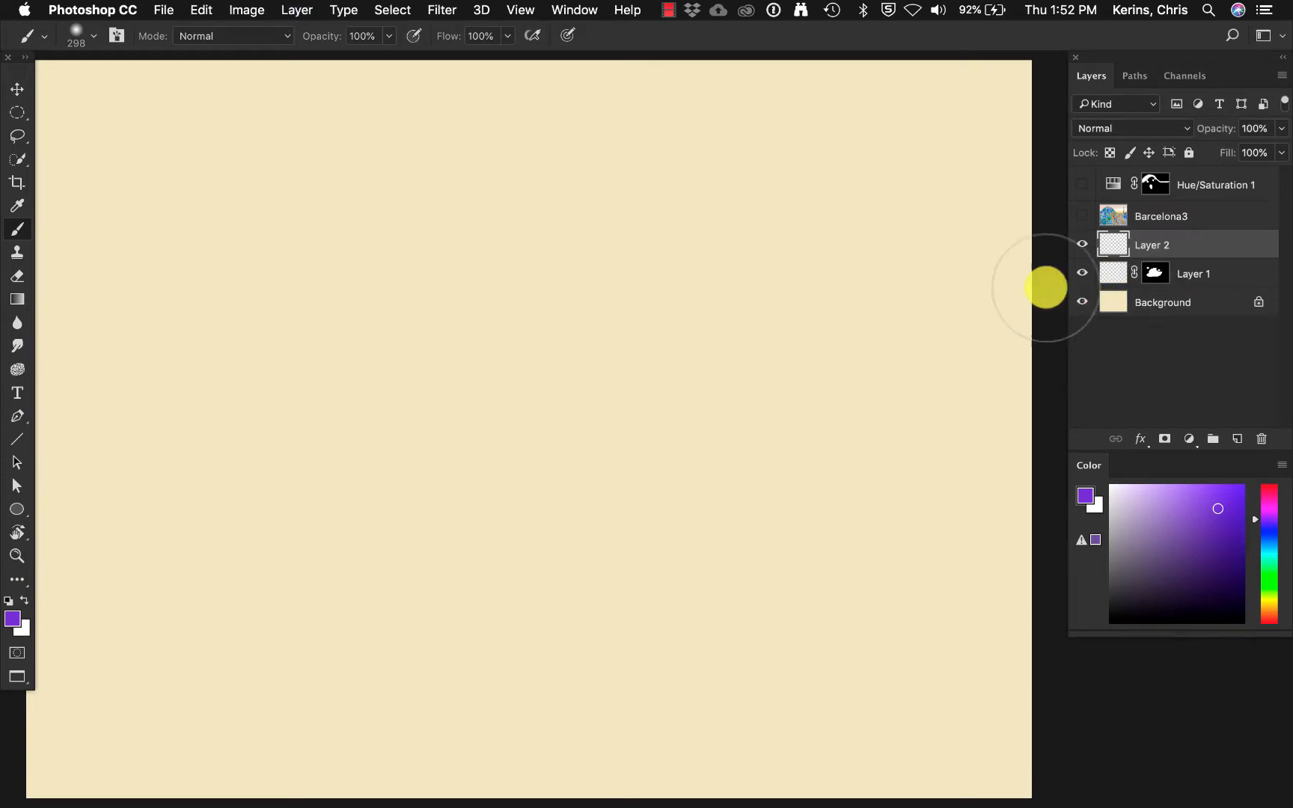
pyautogui.moveTo(455, 540)
pyautogui.mouseDown()
pyautogui.moveTo(426, 337)
pyautogui.moveTo(705, 333)
pyautogui.moveTo(875, 366)
pyautogui.moveTo(788, 600)
pyautogui.moveTo(679, 658)
pyautogui.mouseUp()
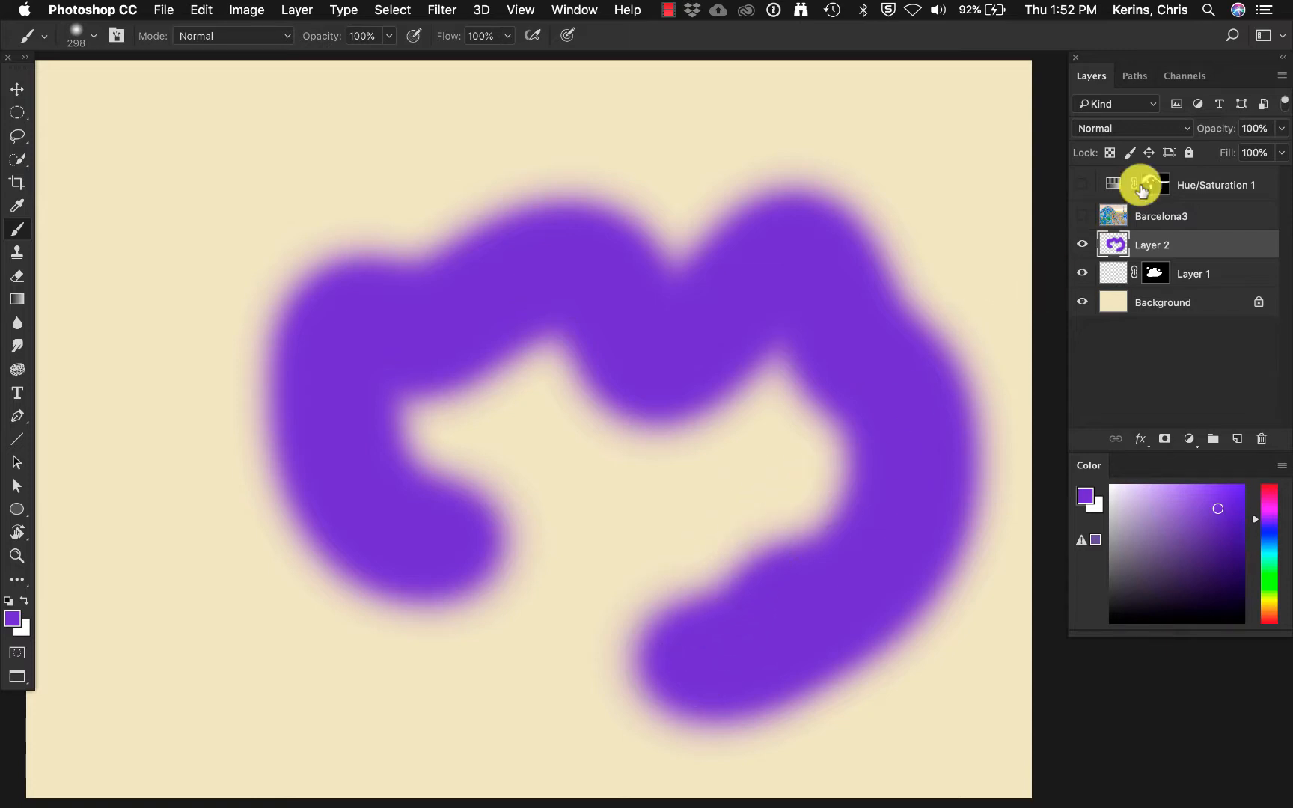
# Load the Alpha 1 channel as a selection over the purple stroke, and deselect it.
pyautogui.click(1183, 76)
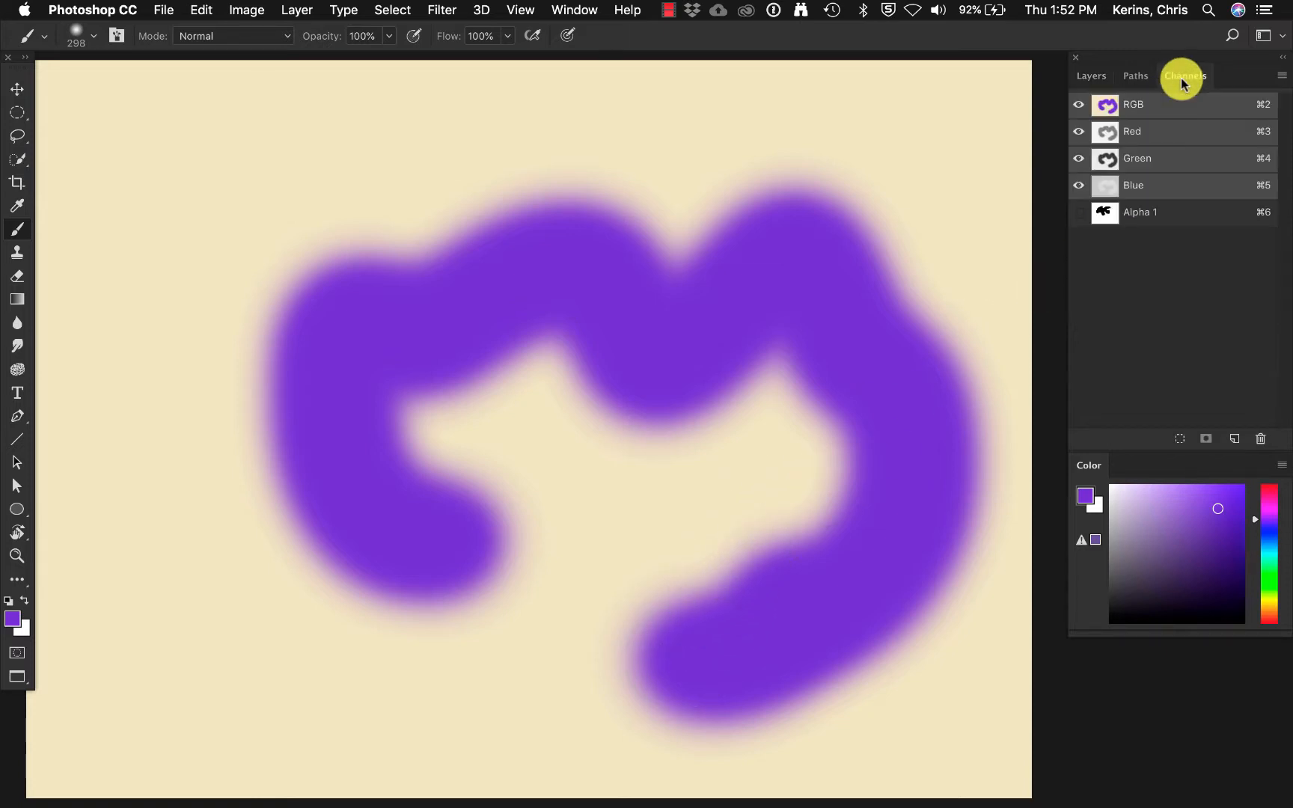
pyautogui.keyDown('super'); pyautogui.click(1103, 220); pyautogui.keyUp('super')
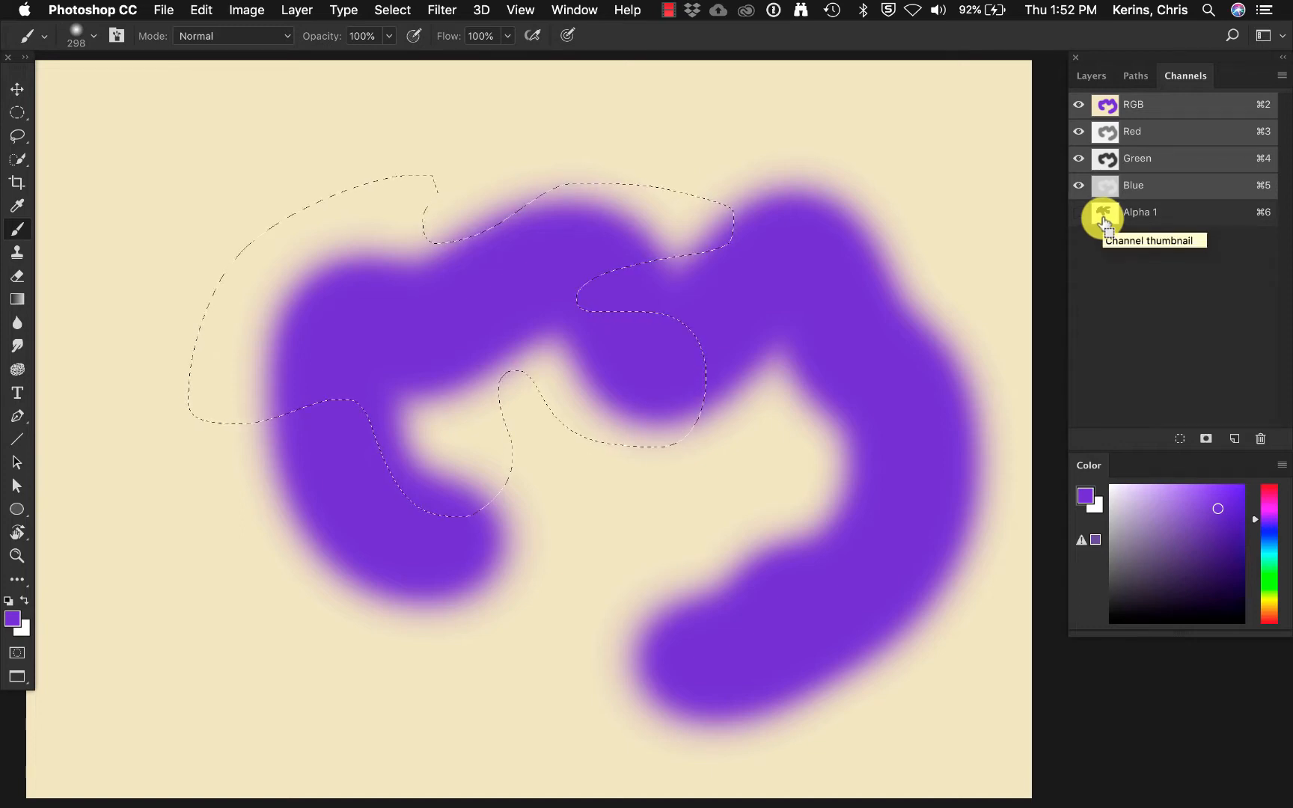
pyautogui.press('super+d')
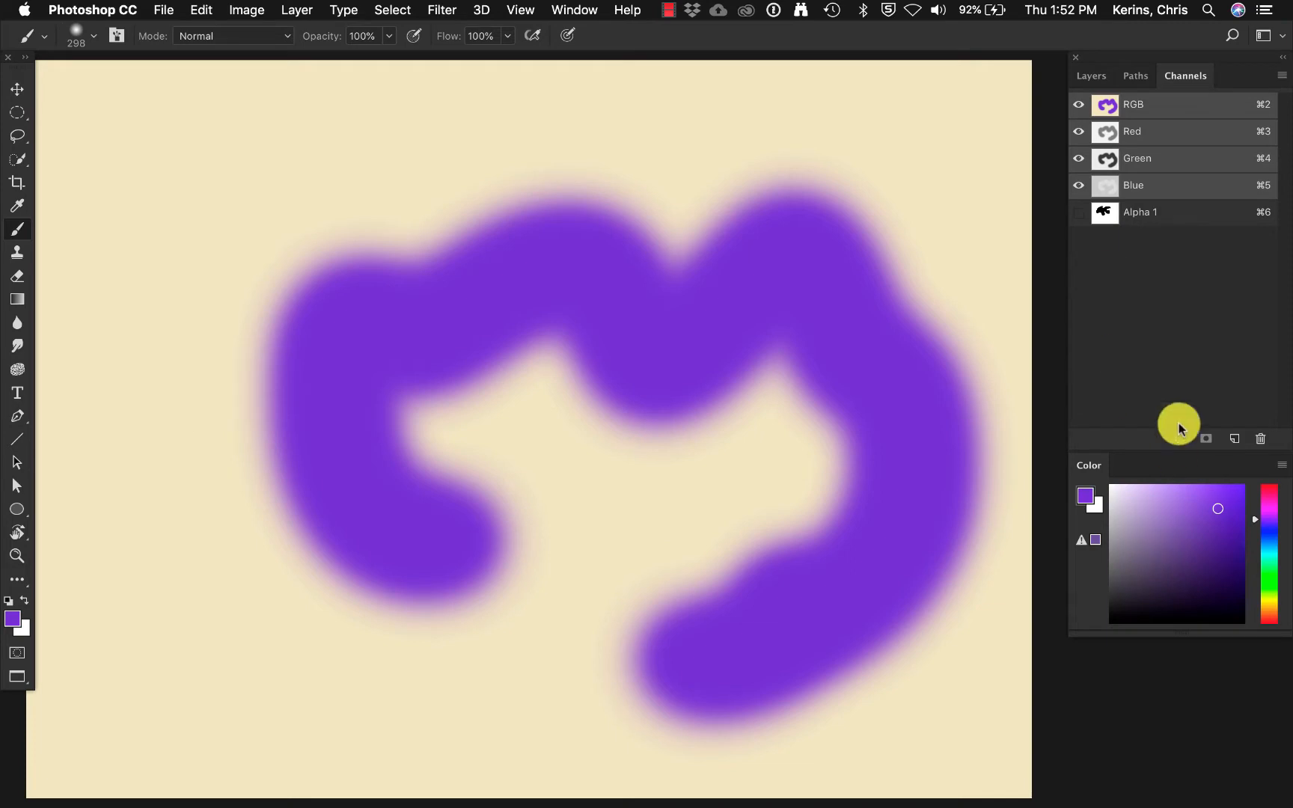
# Load a selection from the Alpha 1 channel while viewing it alone, and deselect after returning to the RGB composite.
pyautogui.click(1198, 217)
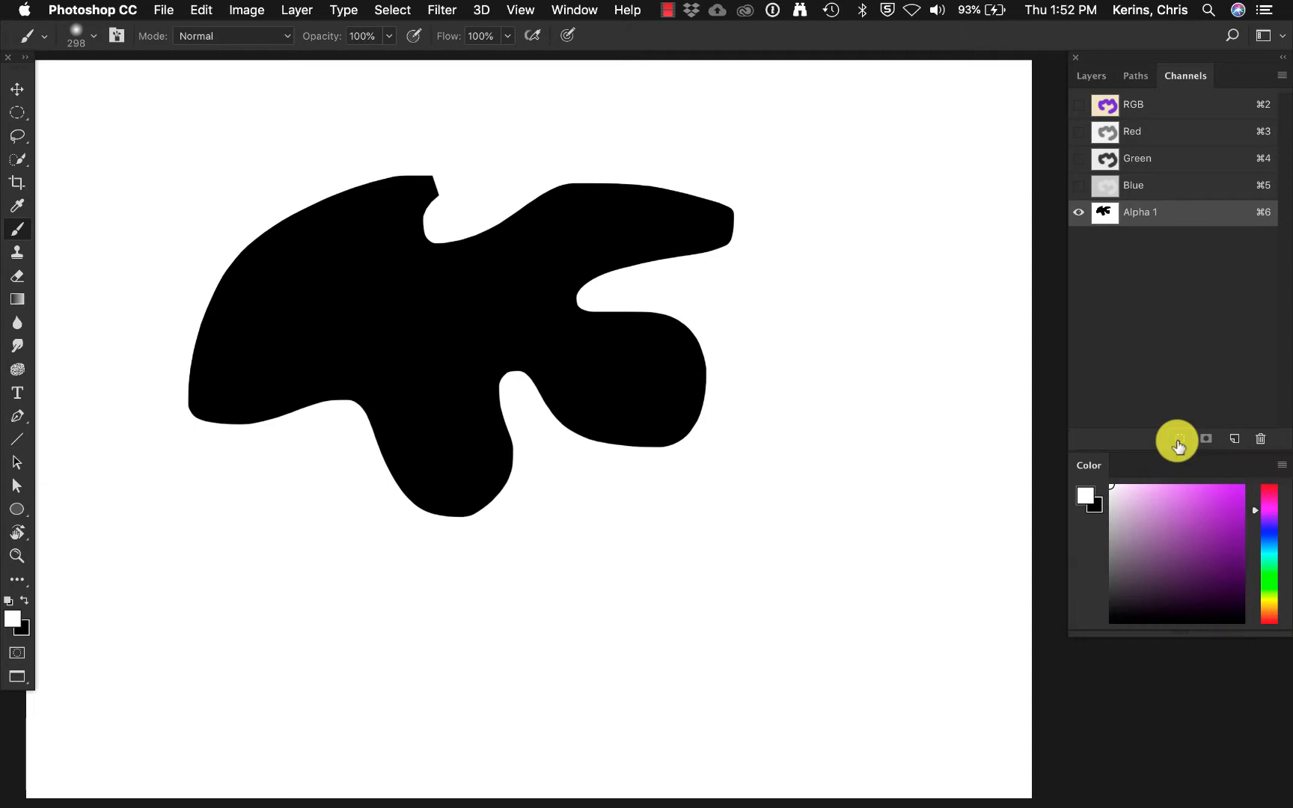
pyautogui.click(1178, 441)
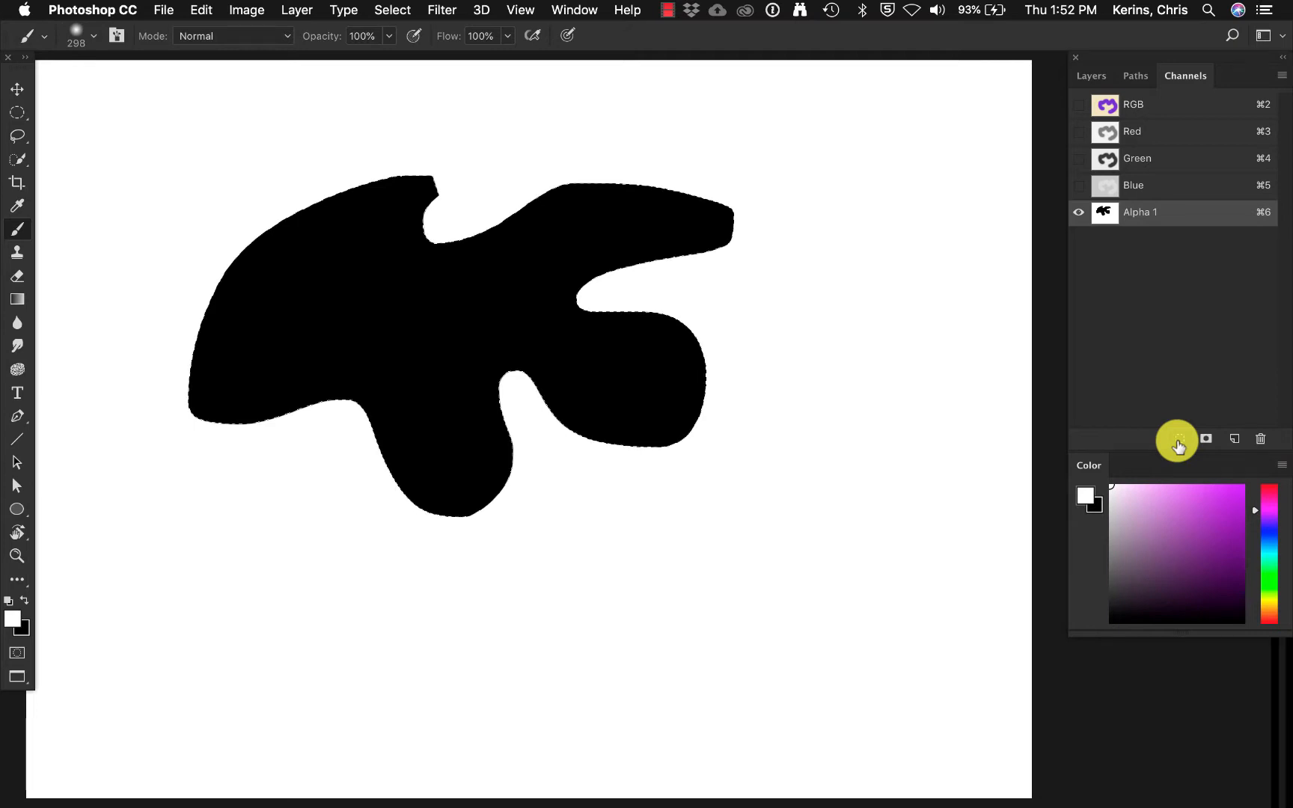
pyautogui.click(1197, 101)
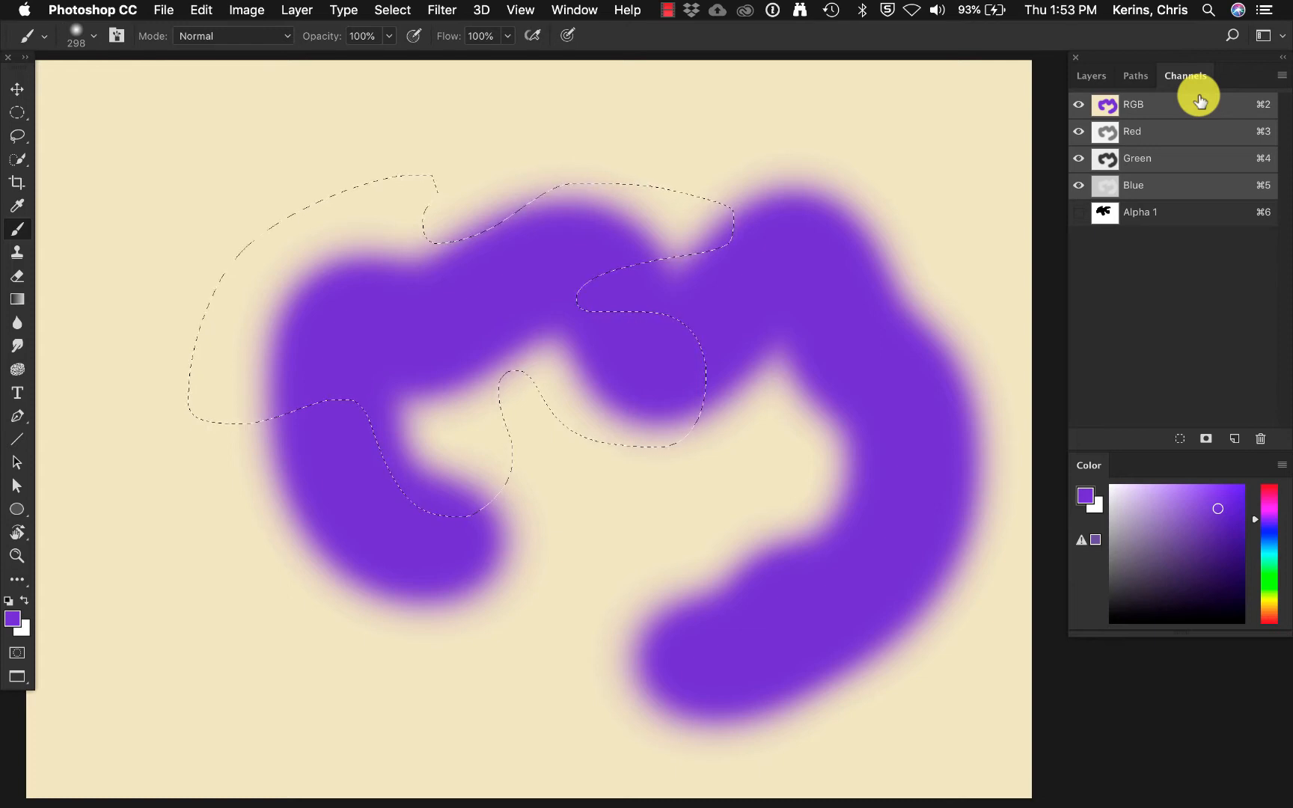
pyautogui.click(391, 9)
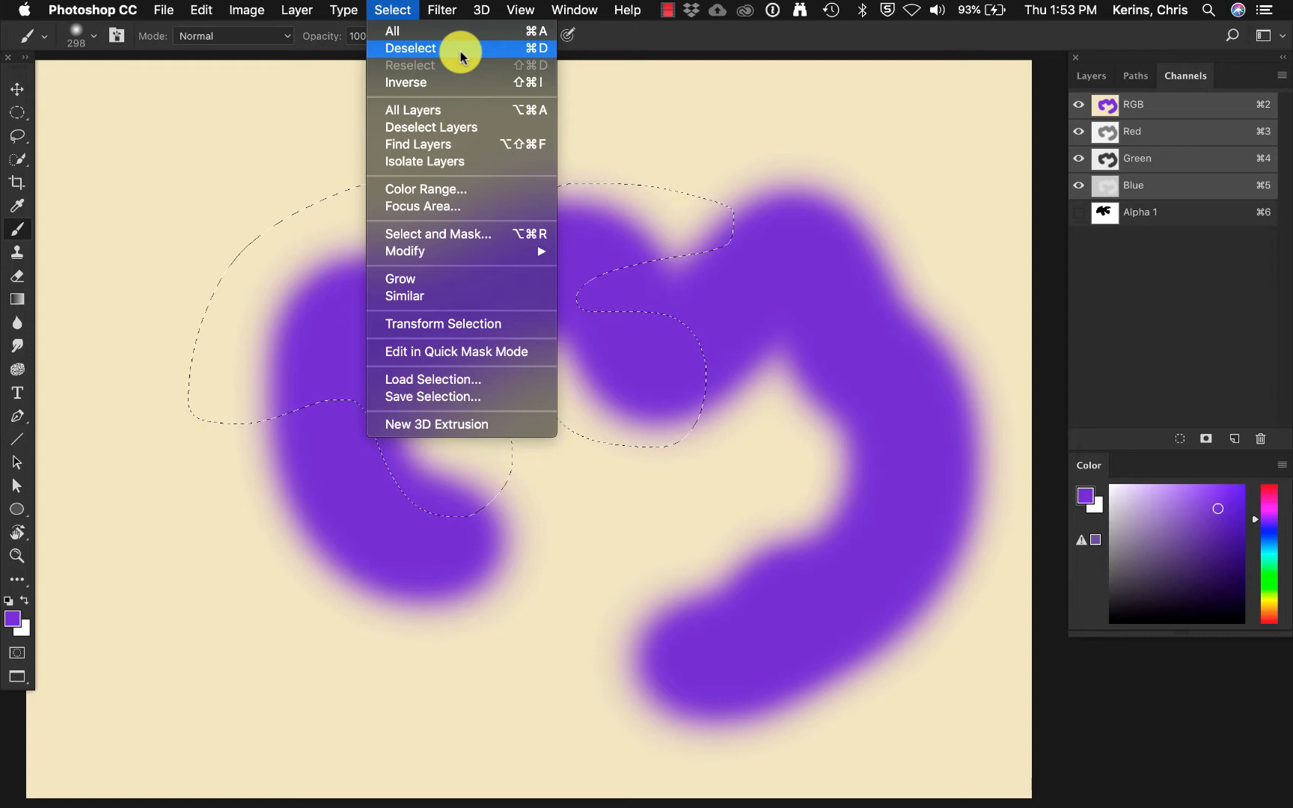
pyautogui.click(653, 121)
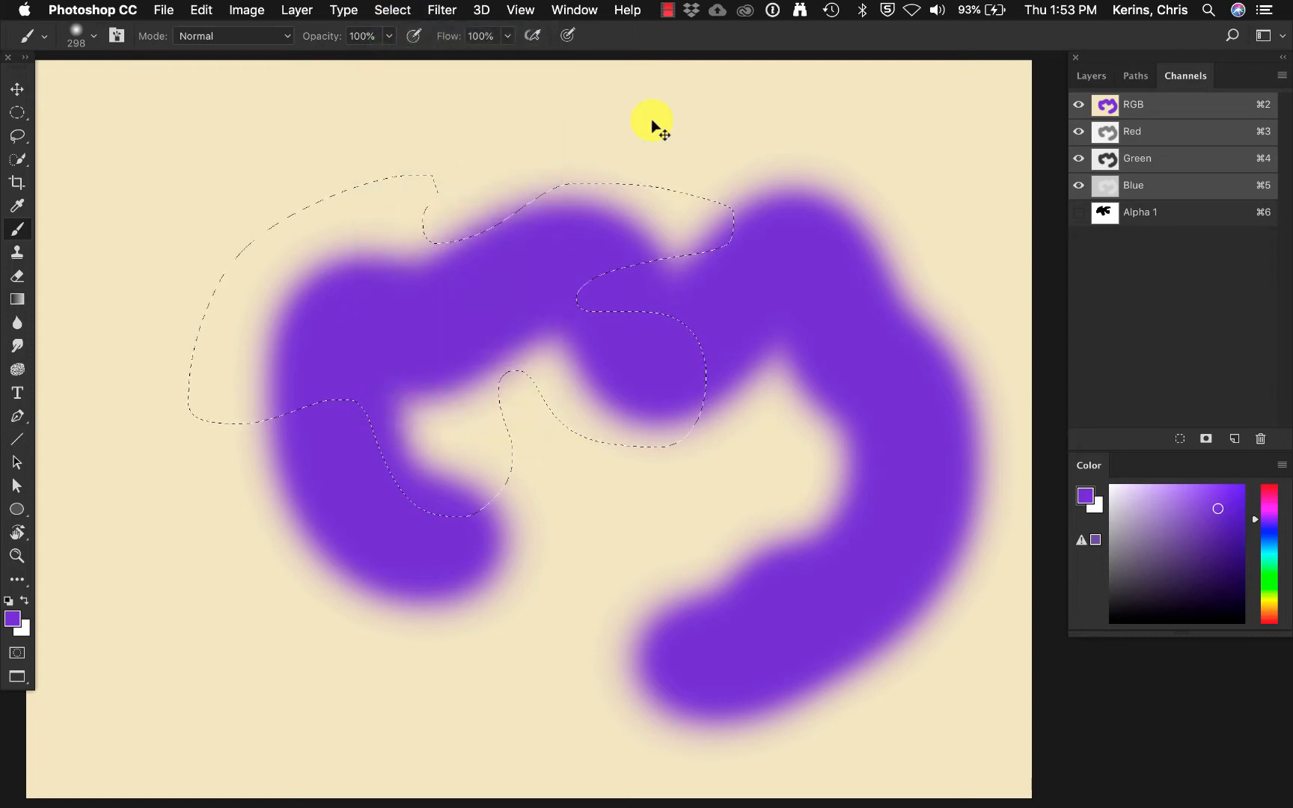
pyautogui.press('super+d')
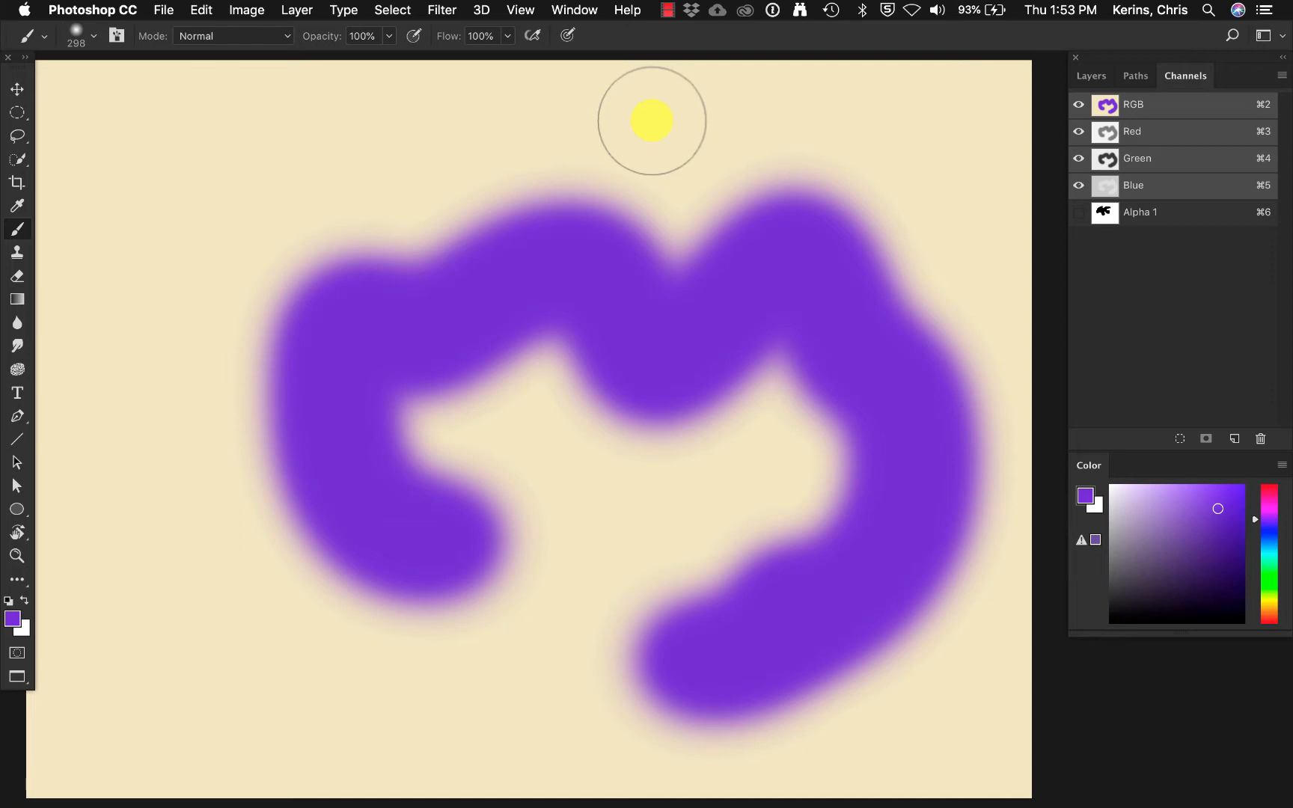
# Make a large elliptical selection over the purple stroke's upper-left part and subtract a second ellipse from its lower-right edge.
pyautogui.click(17, 112)
pyautogui.moveTo(221, 140); pyautogui.dragTo(596, 460)
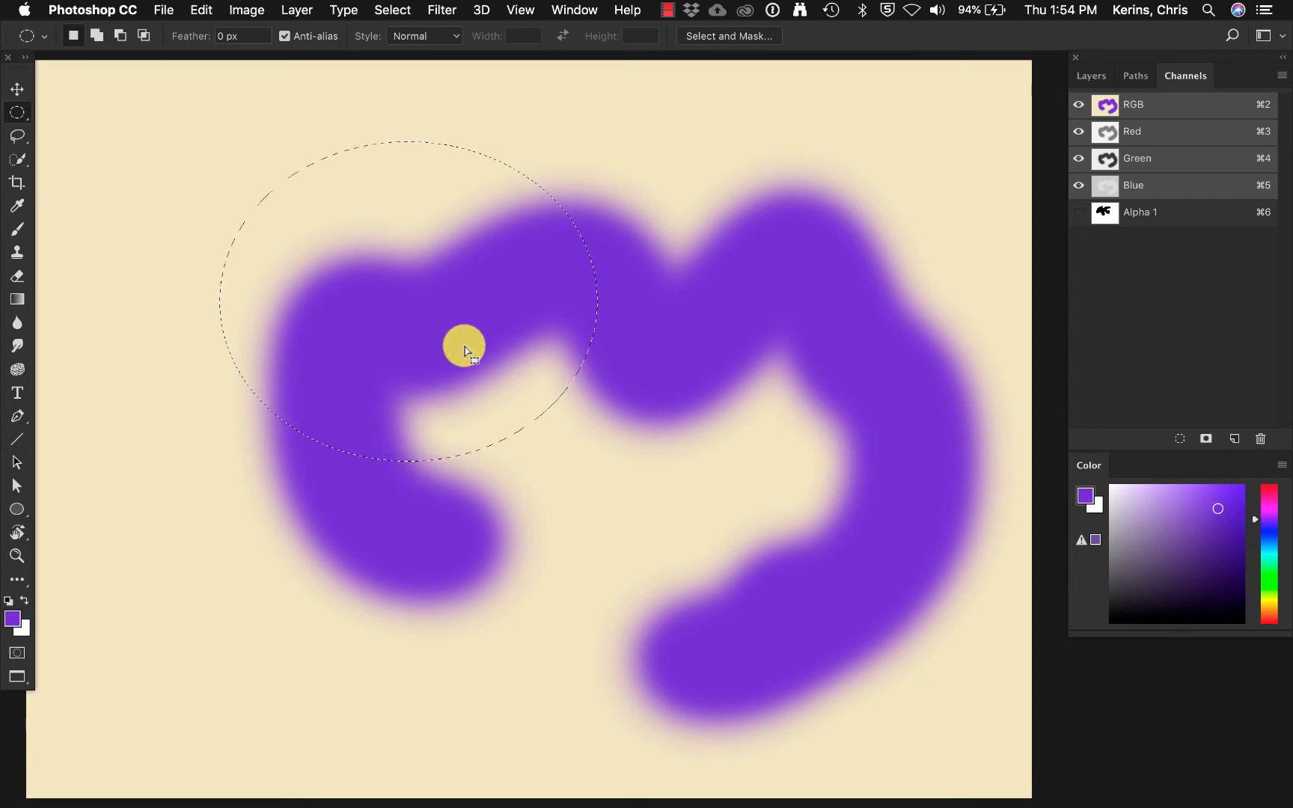
pyautogui.press('alt')
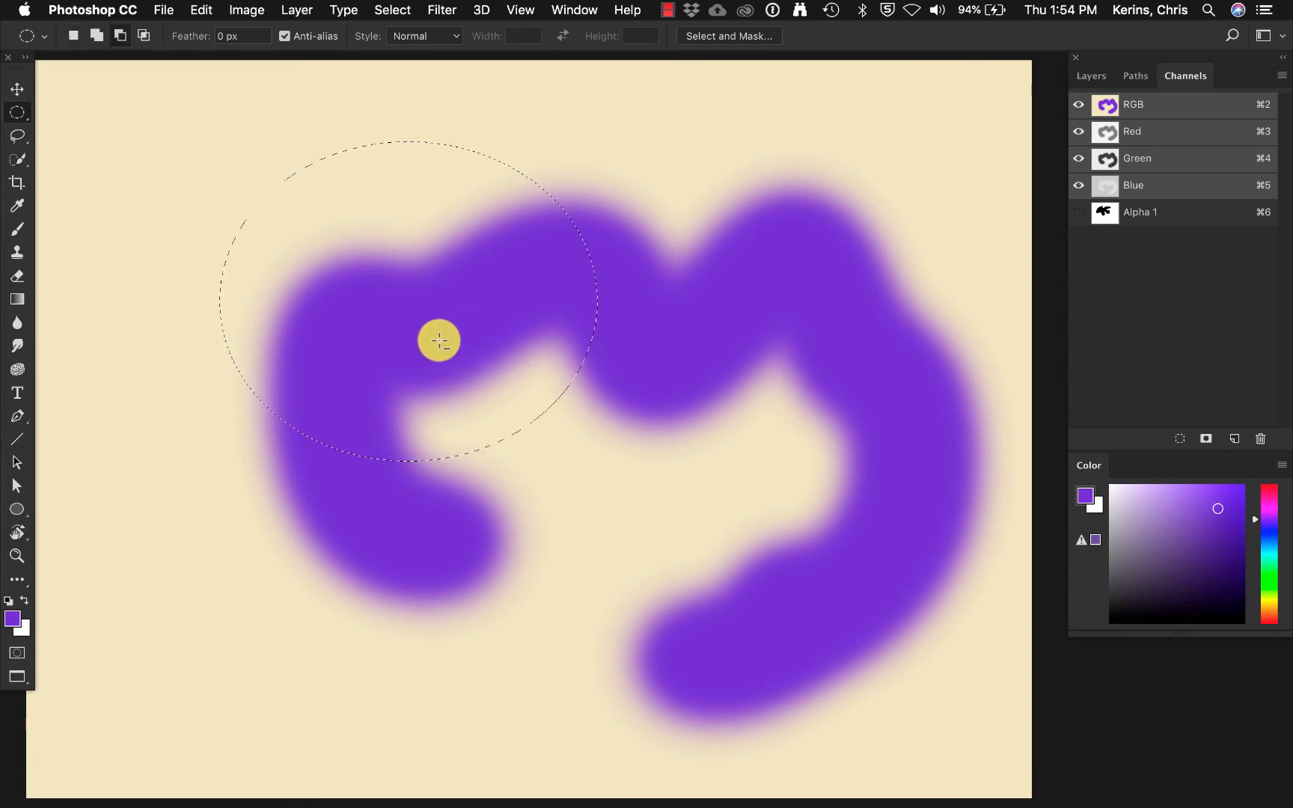
pyautogui.moveTo(439, 340); pyautogui.dragTo(676, 476)
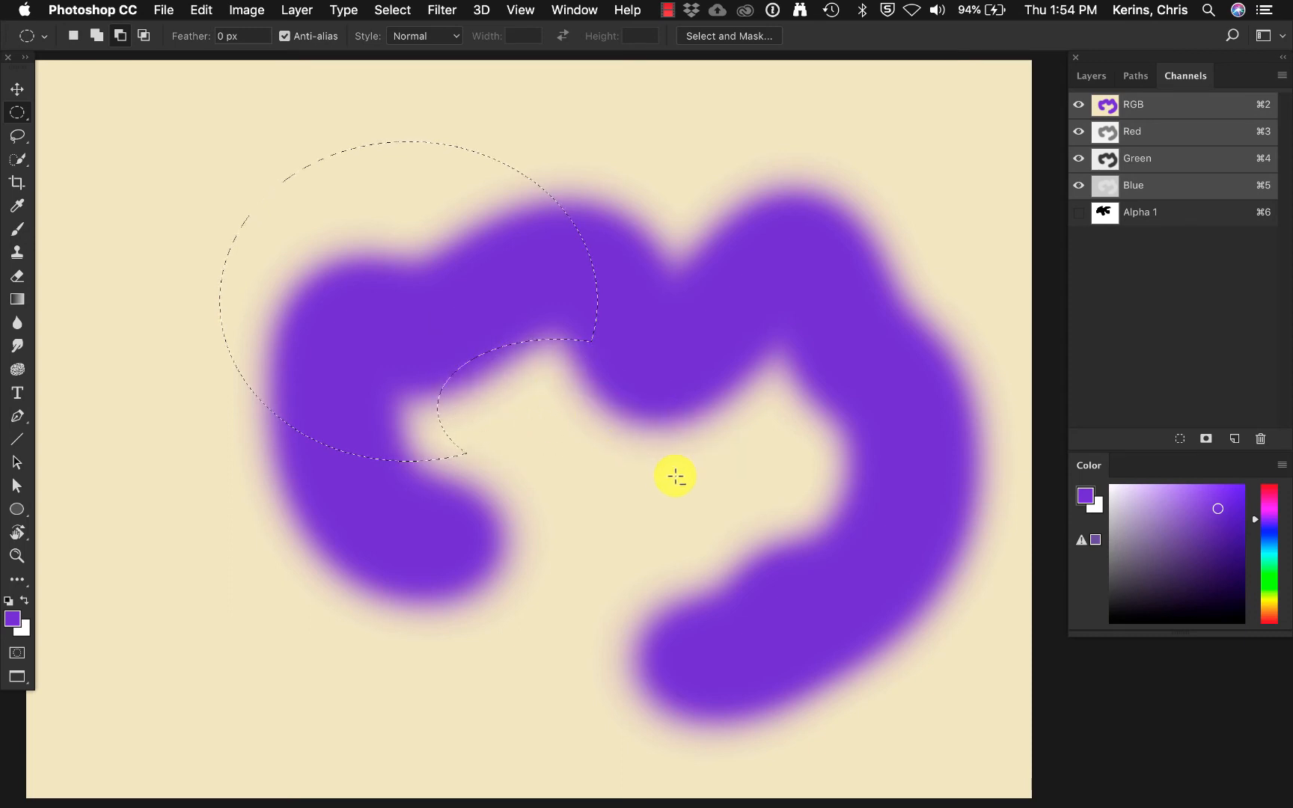
# Add an ellipse to the selection's upper-right side, and intersect the selection with an ellipse over its upper-left part.
pyautogui.press('shift')
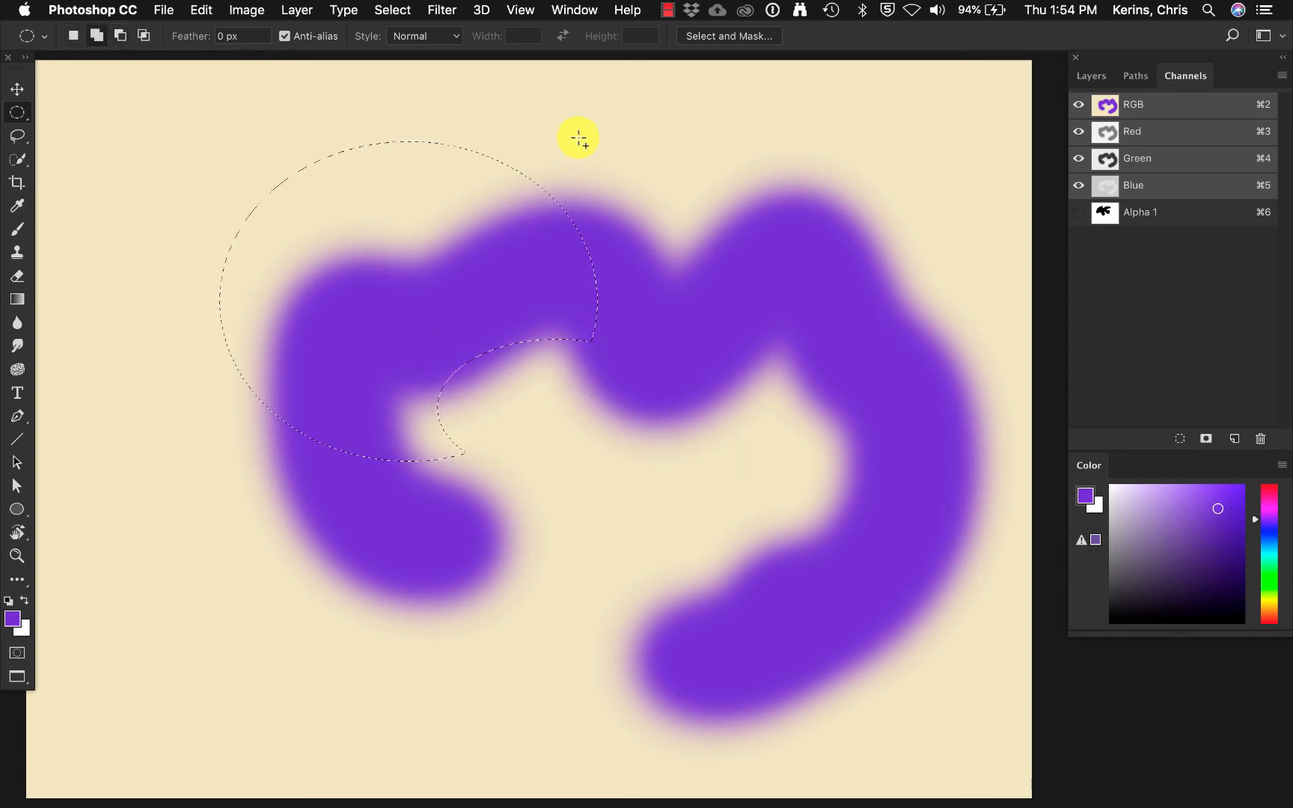
pyautogui.moveTo(640, 138); pyautogui.dragTo(378, 291)
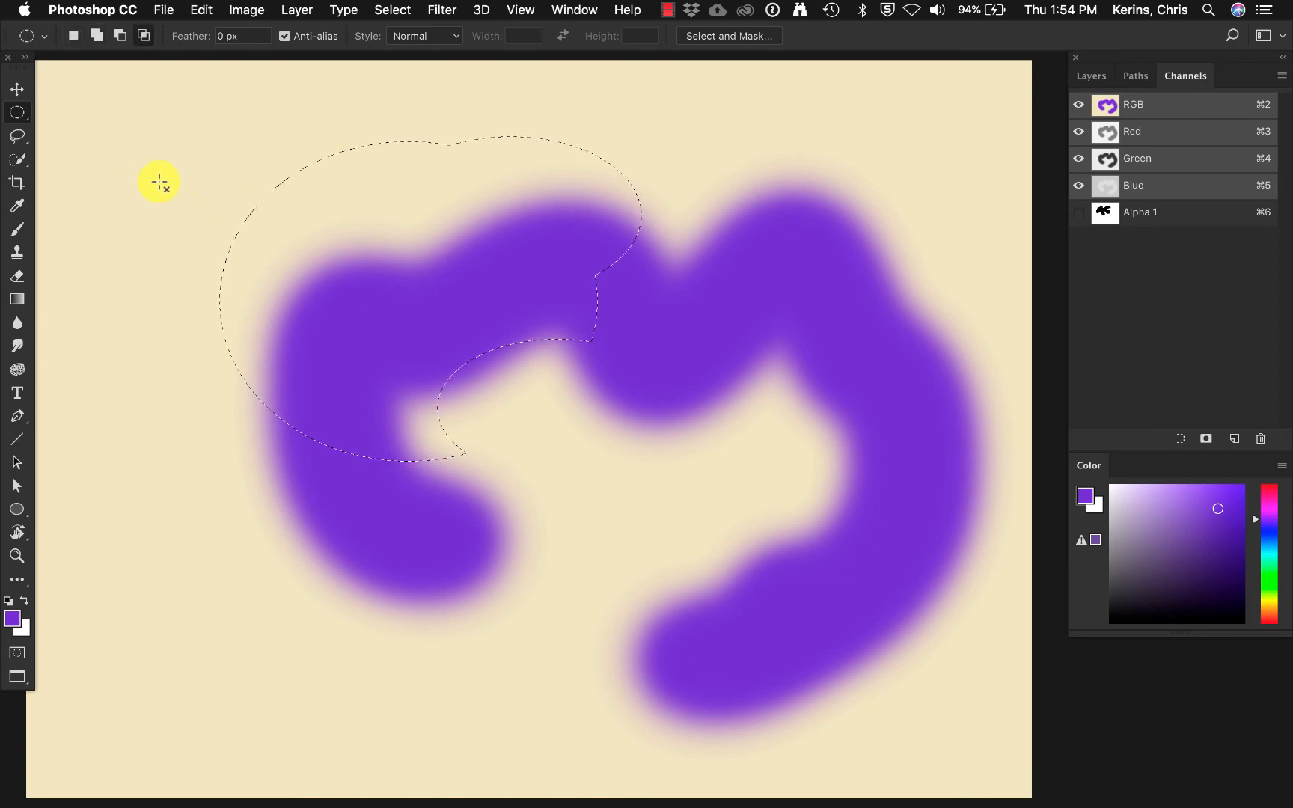
pyautogui.hotkey('shift', 'alt')
pyautogui.moveTo(155, 177); pyautogui.dragTo(449, 319)
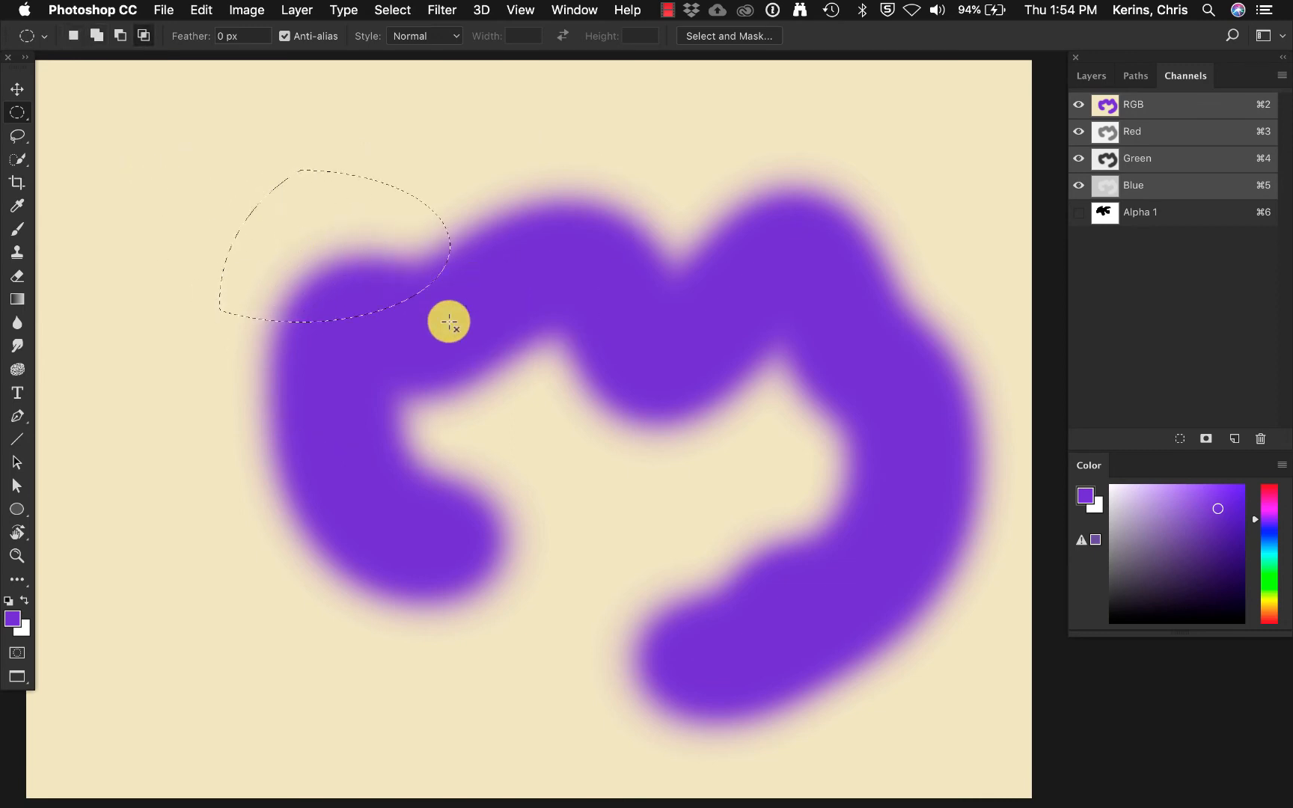